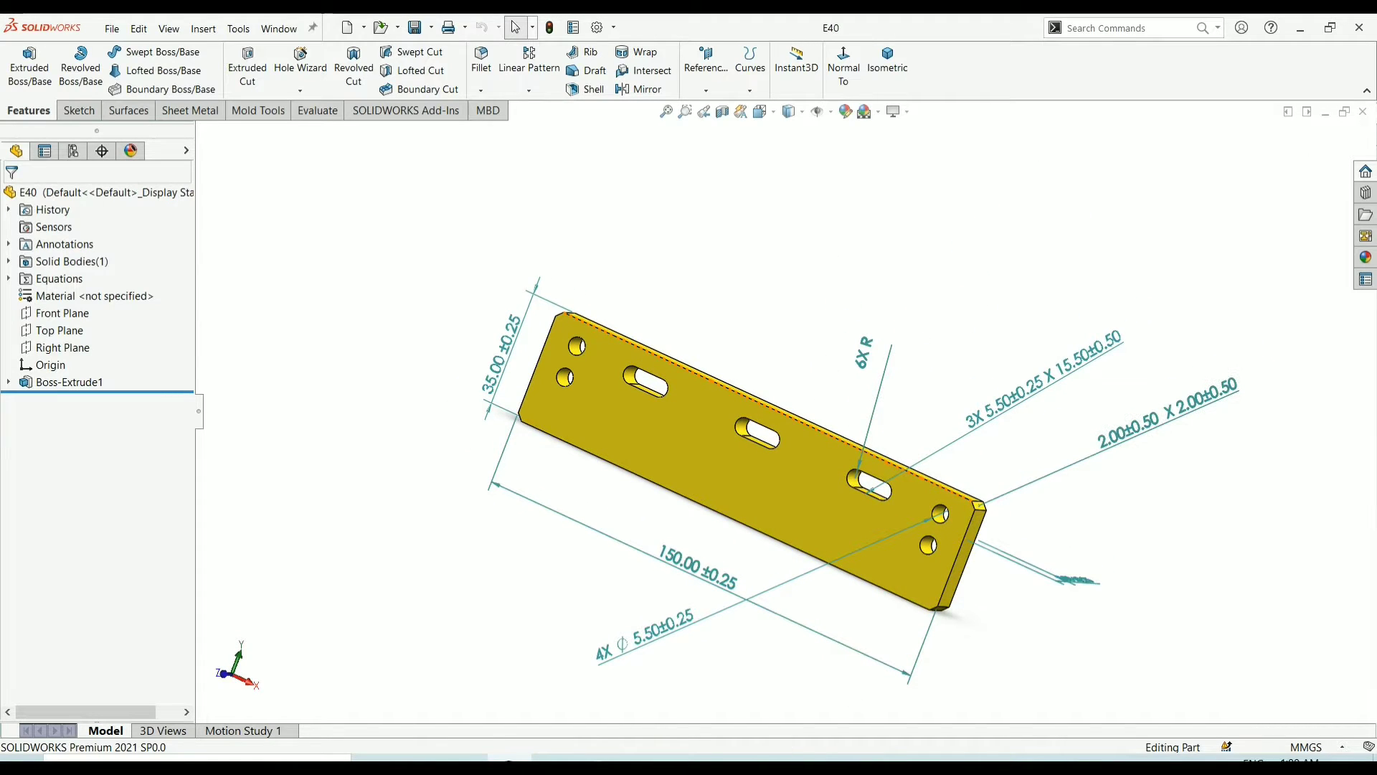
Check the reference plate drawing, then create a new blank part, Part10
key(alt+Tab)
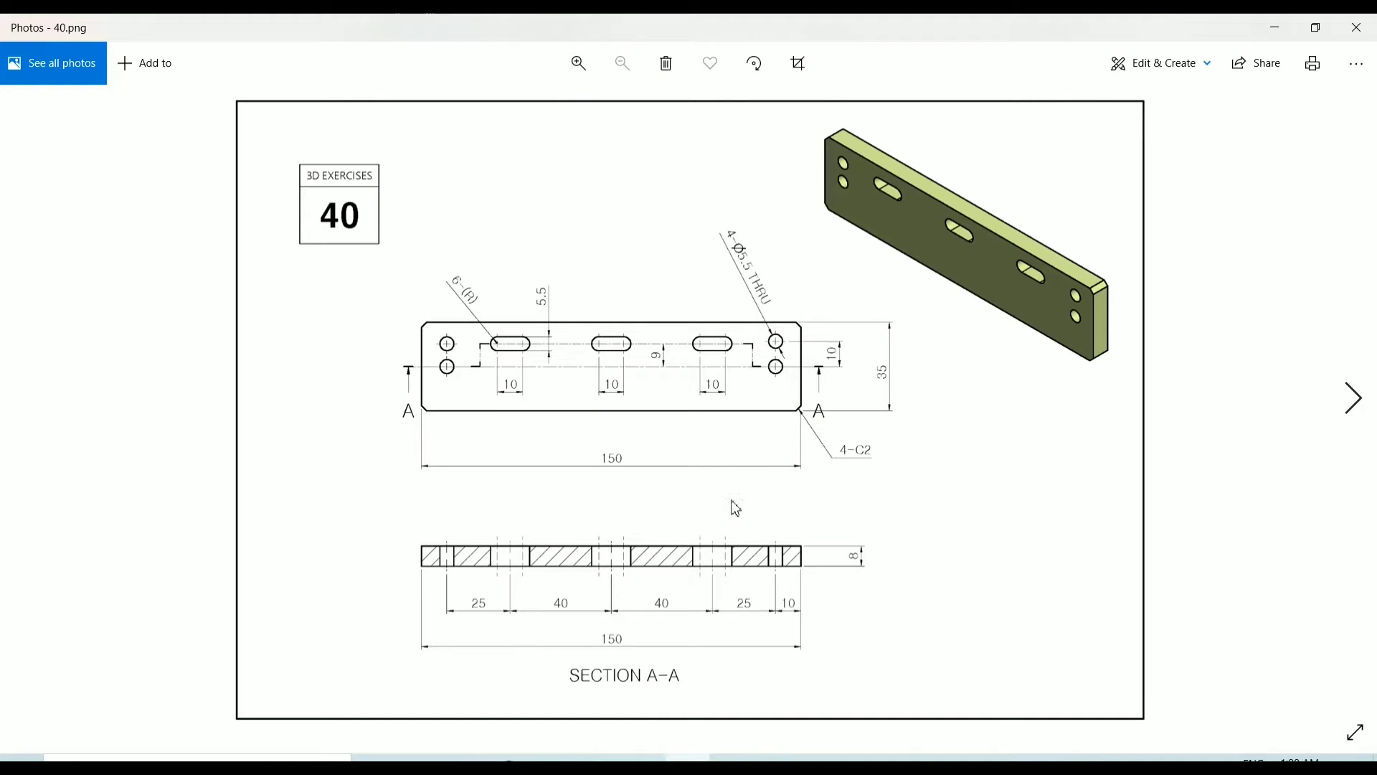
key(alt+Tab)
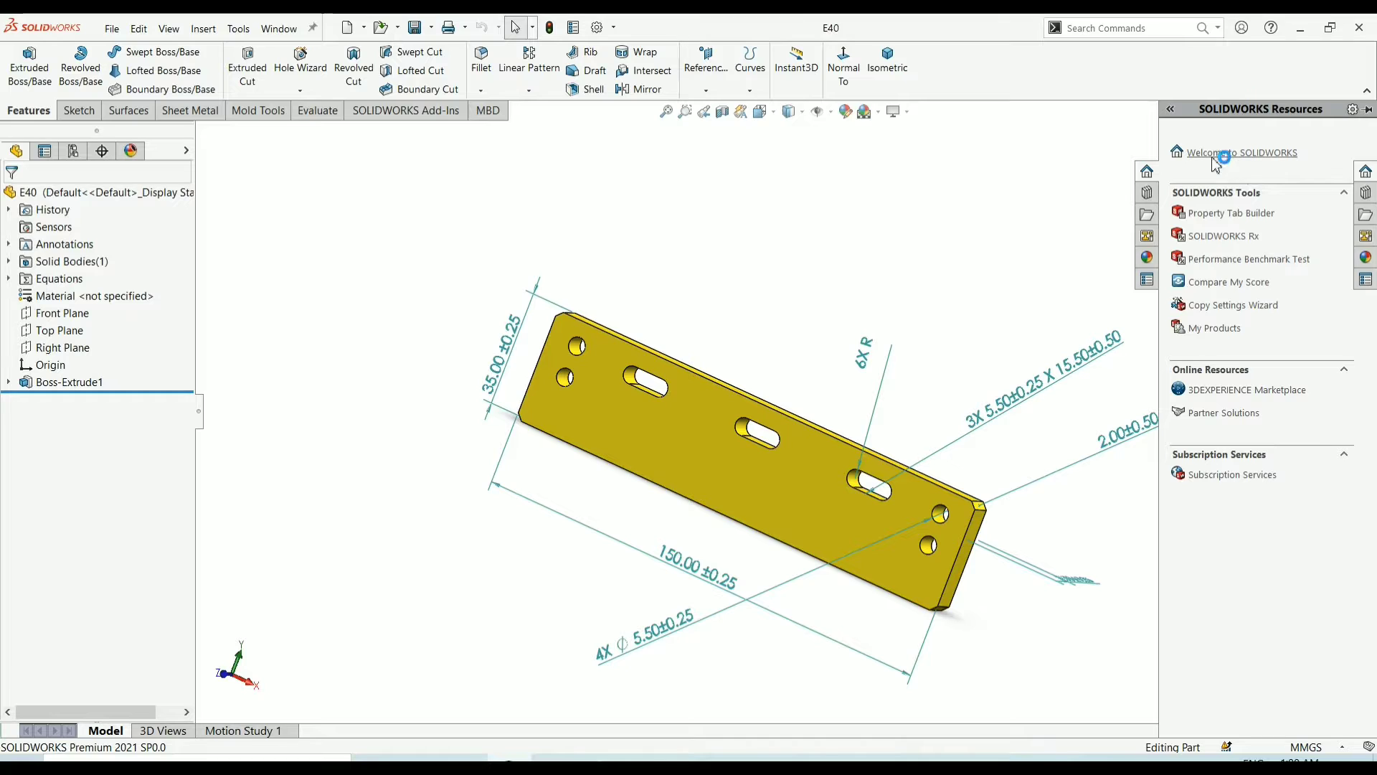
click(1219, 159)
click(396, 237)
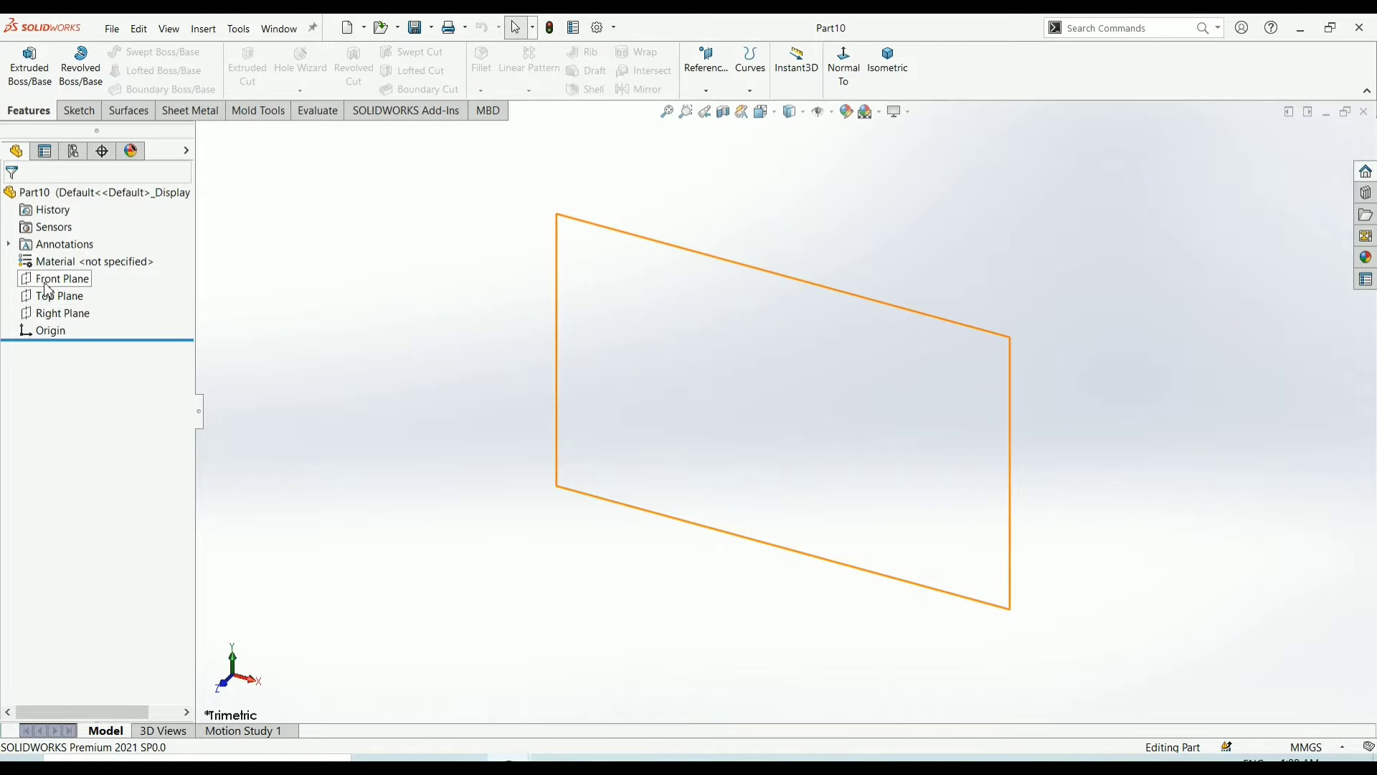
Sketch a center rectangle about the origin on the Front Plane
click(50, 280)
click(60, 258)
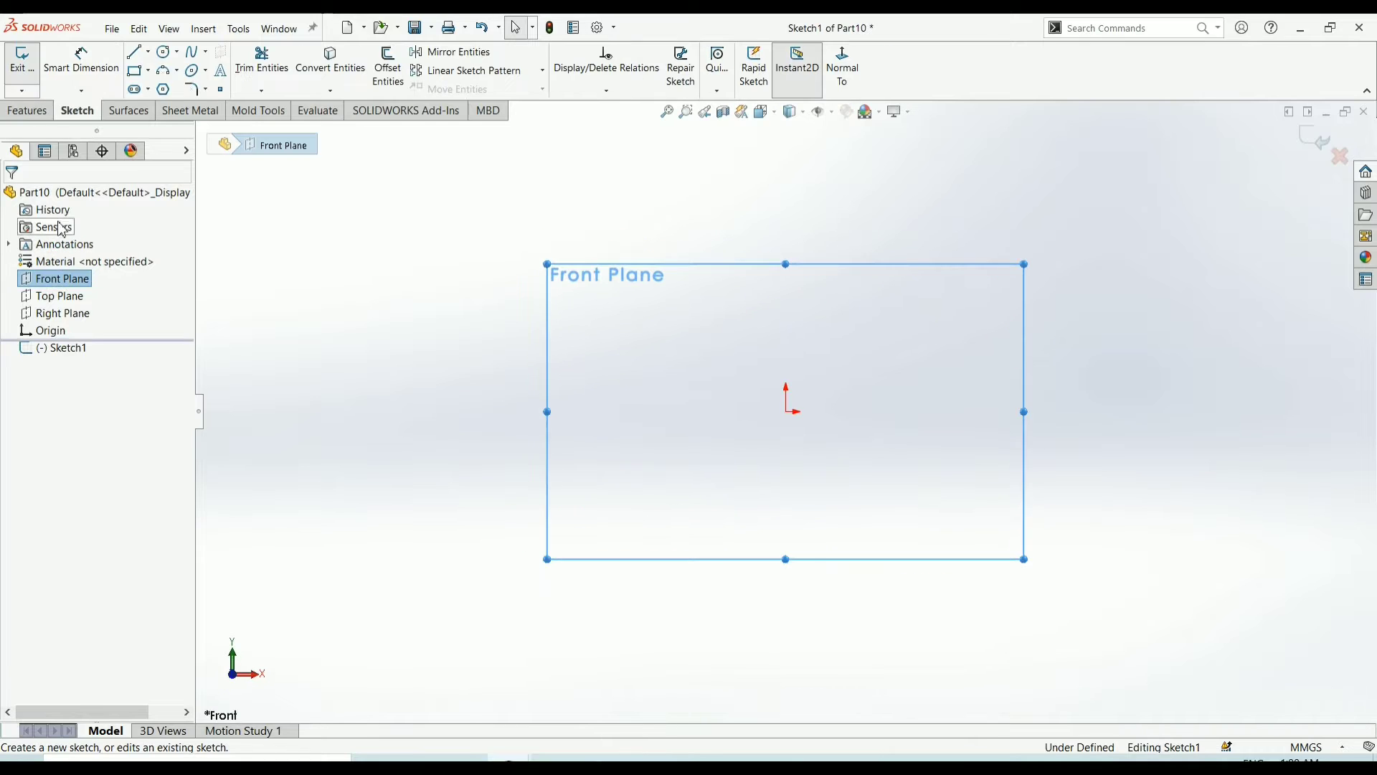
click(148, 72)
click(164, 107)
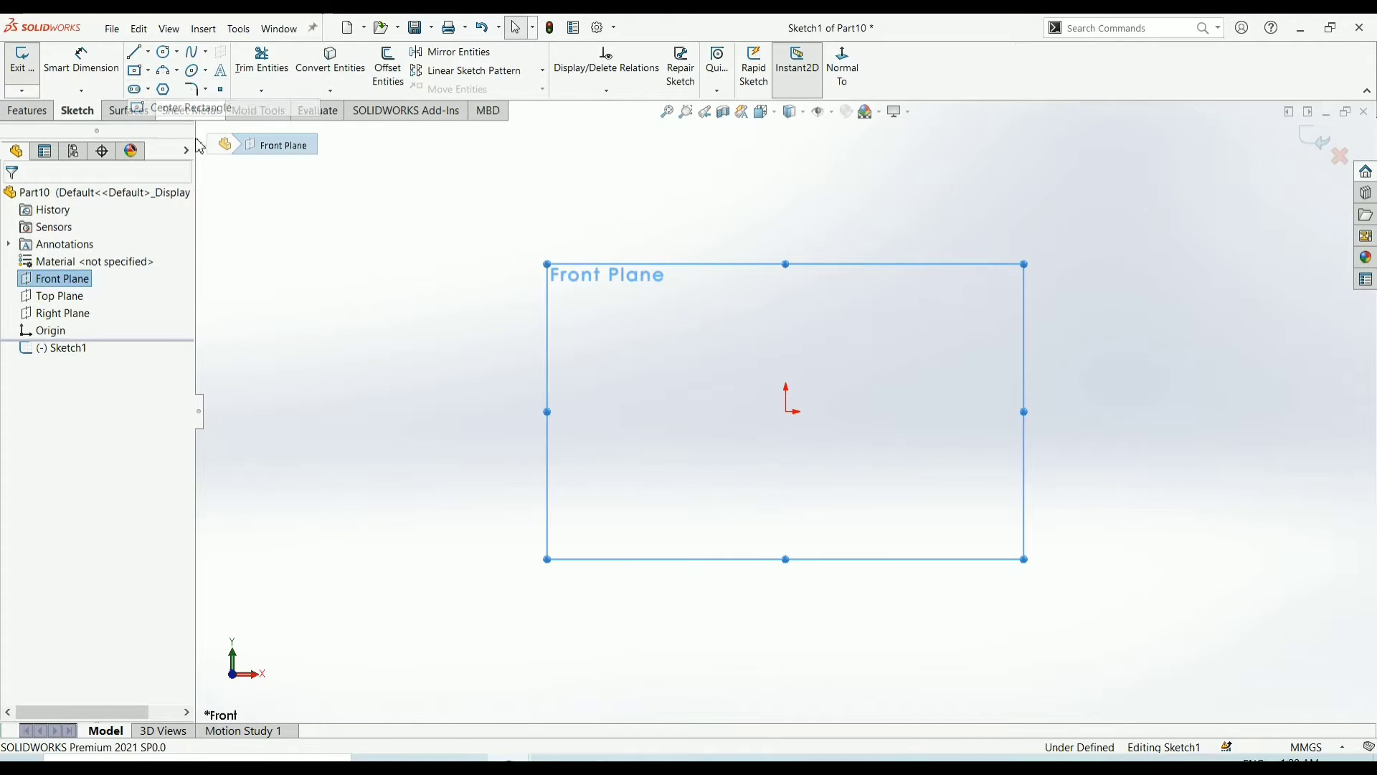
click(789, 414)
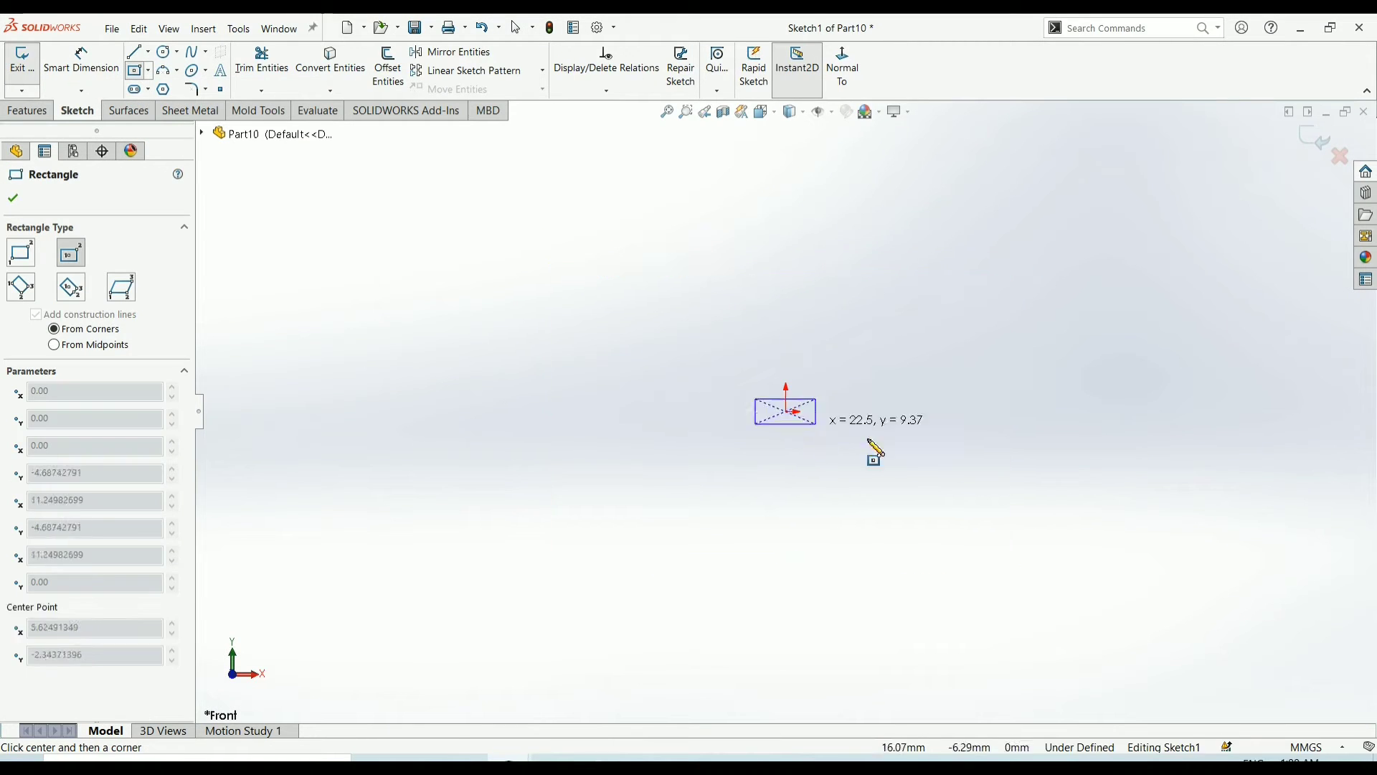
click(1122, 515)
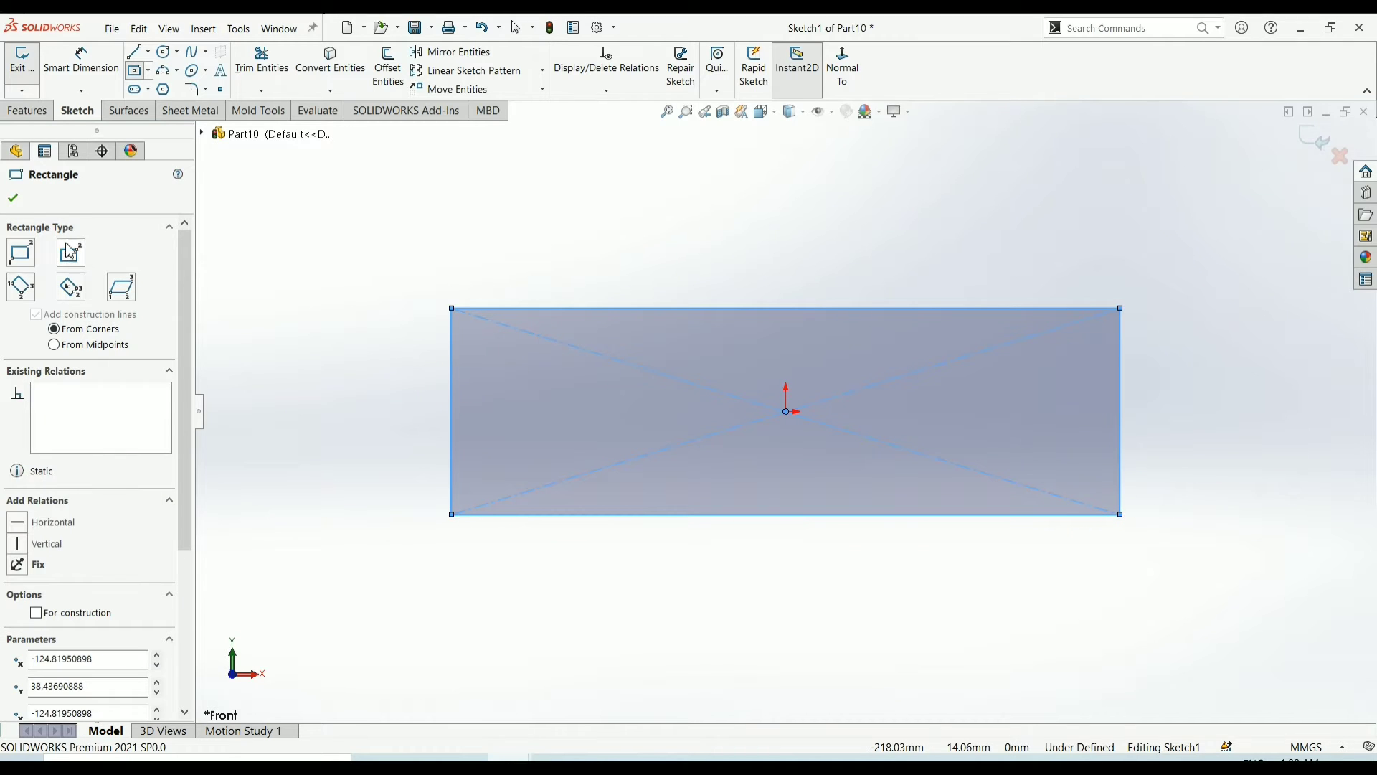
click(13, 198)
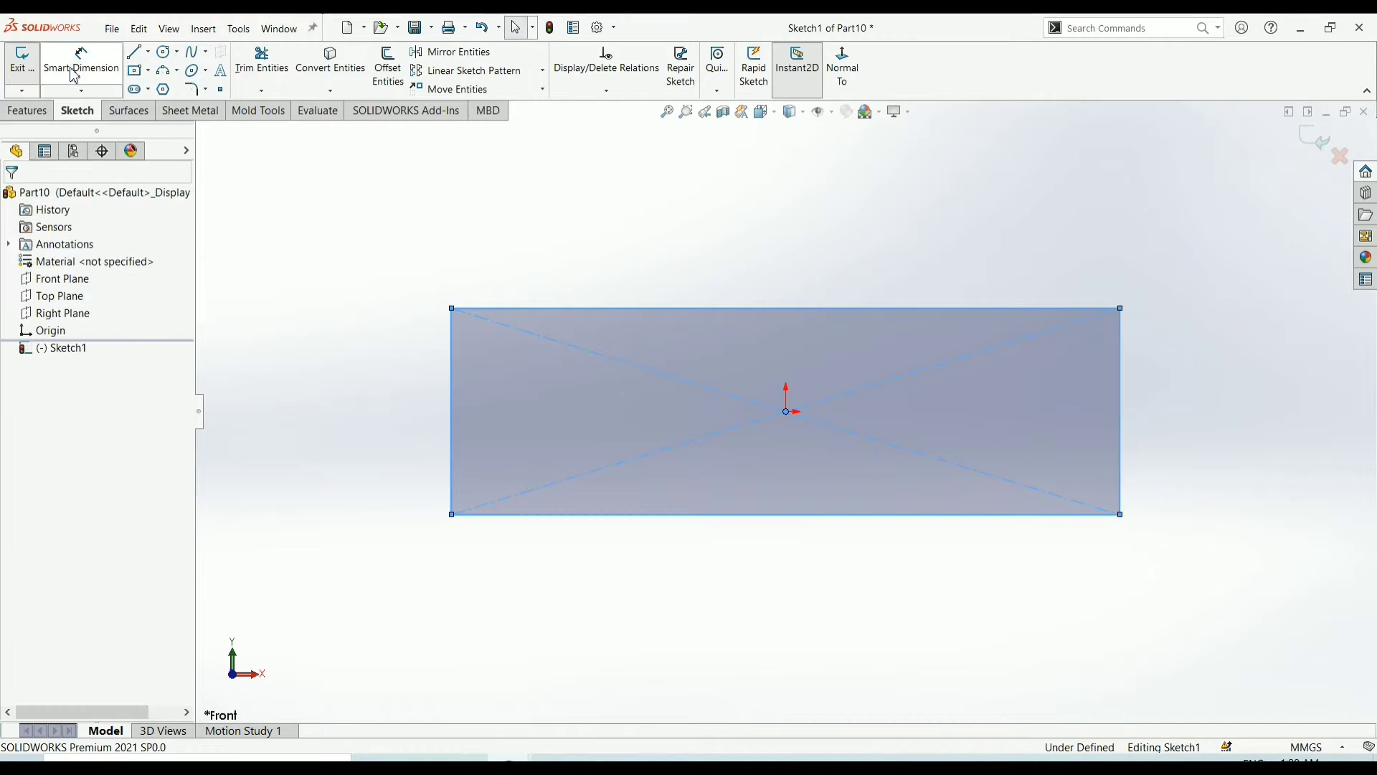
Dimension the rectangle's top edge to 150 mm and its left edge to 35 mm
click(650, 310)
click(643, 235)
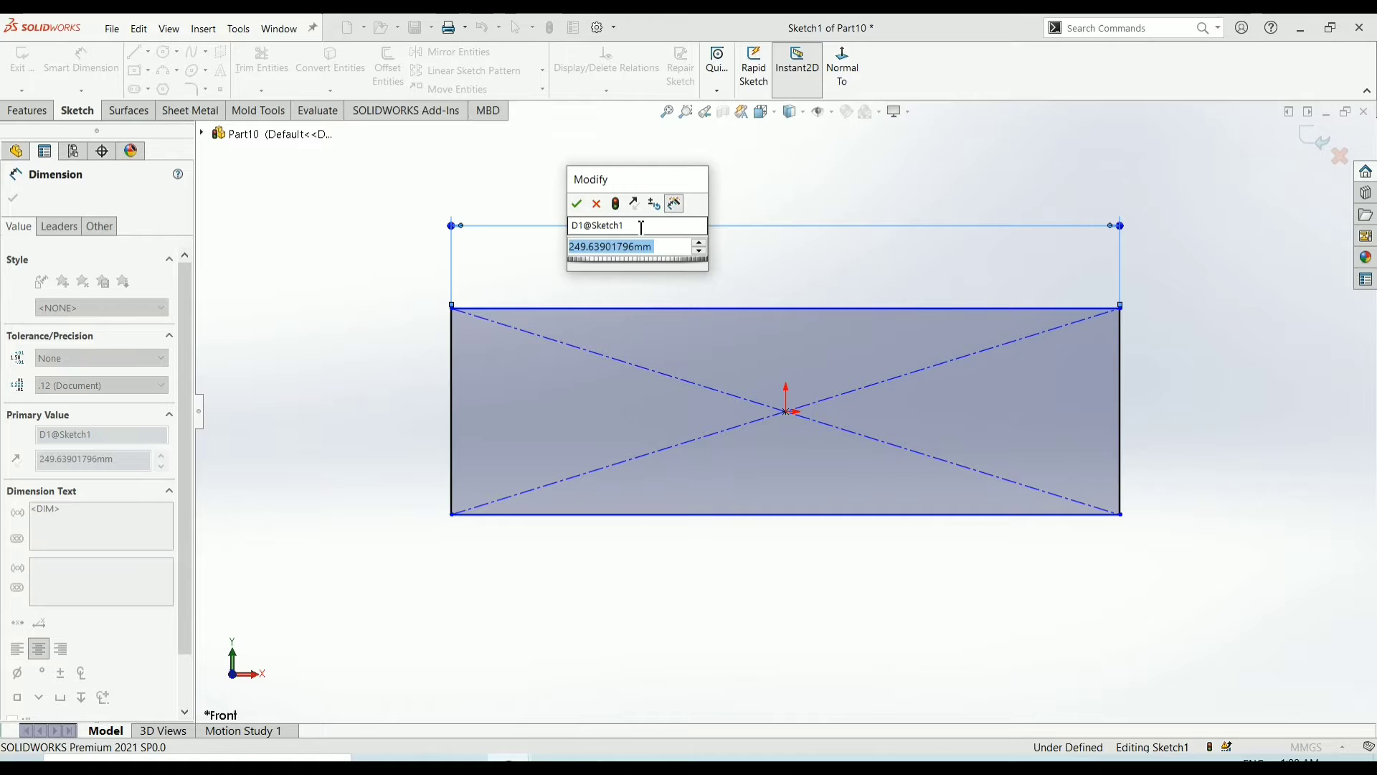
text(150)
key(Return)
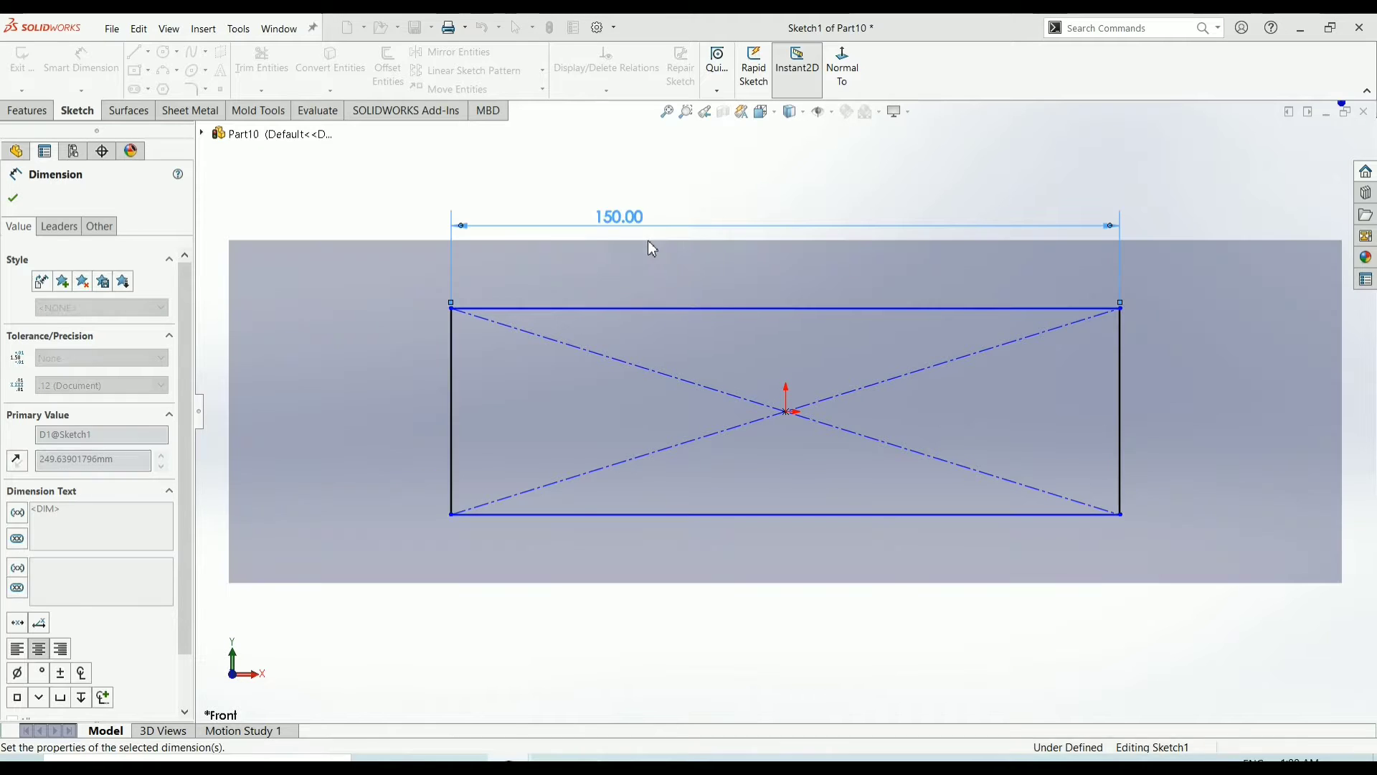
click(452, 387)
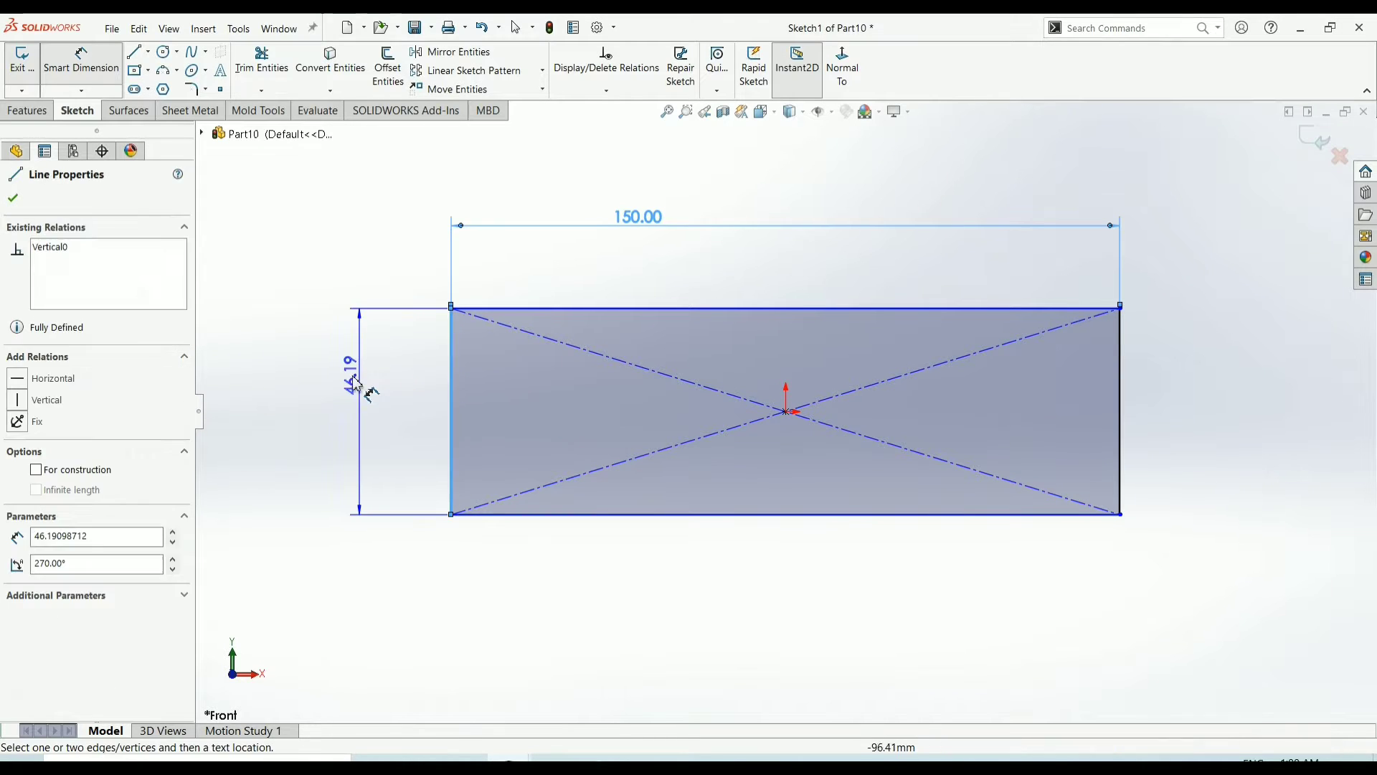
click(356, 391)
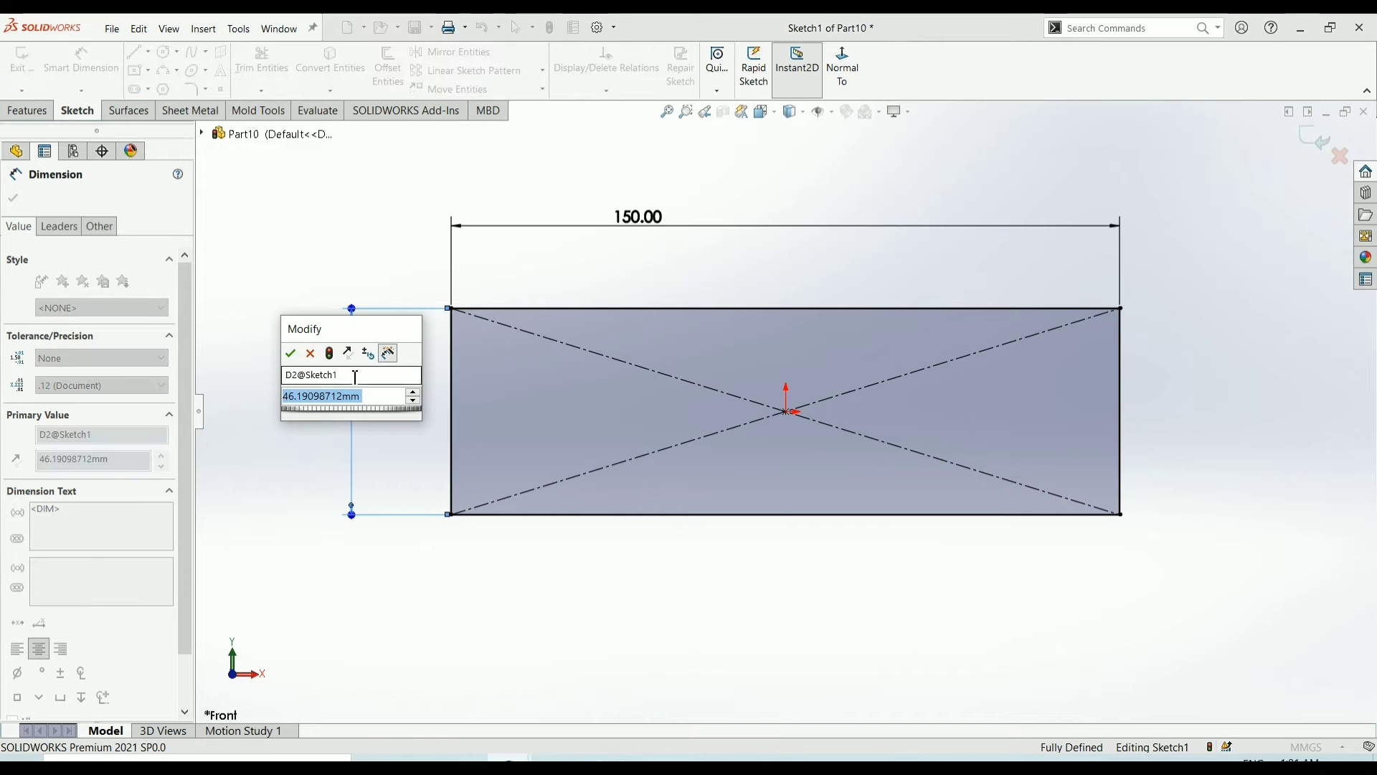
text(35)
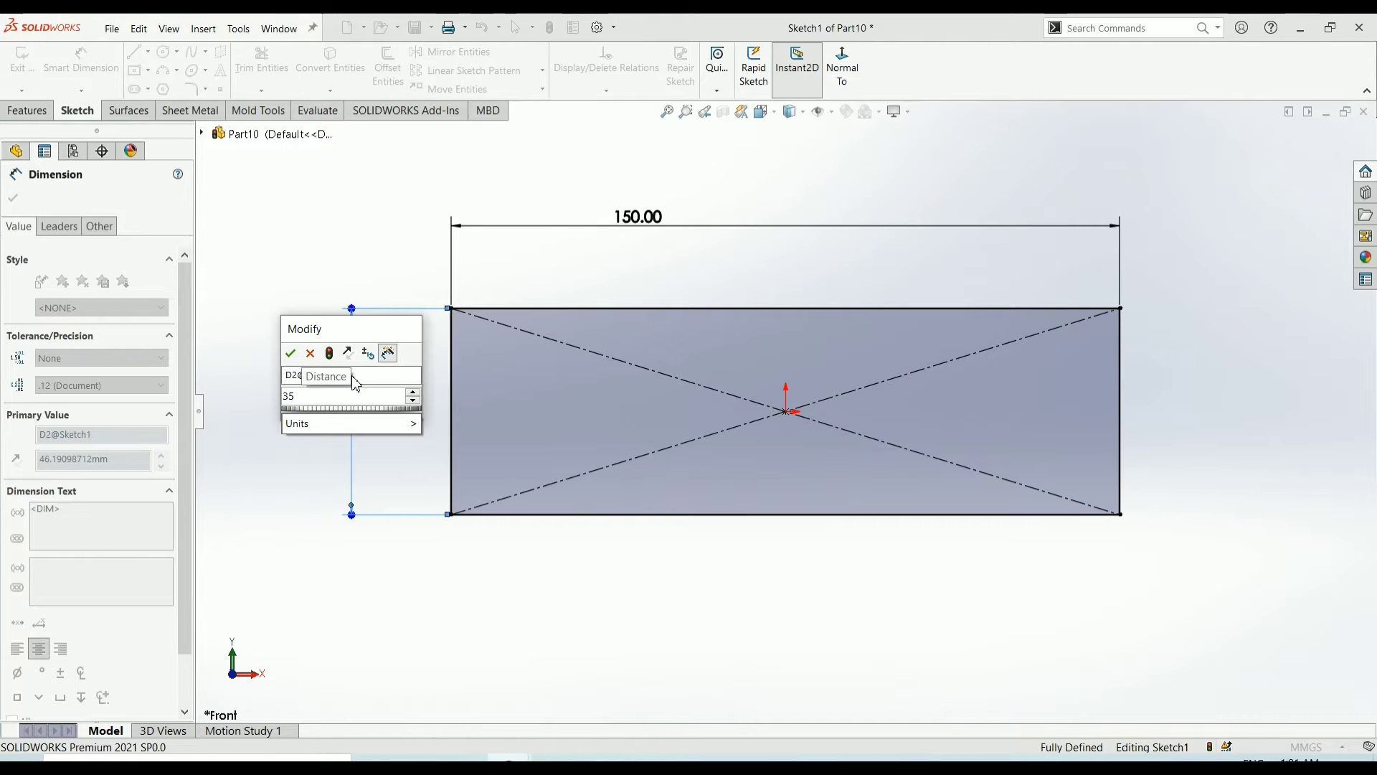
key(Return)
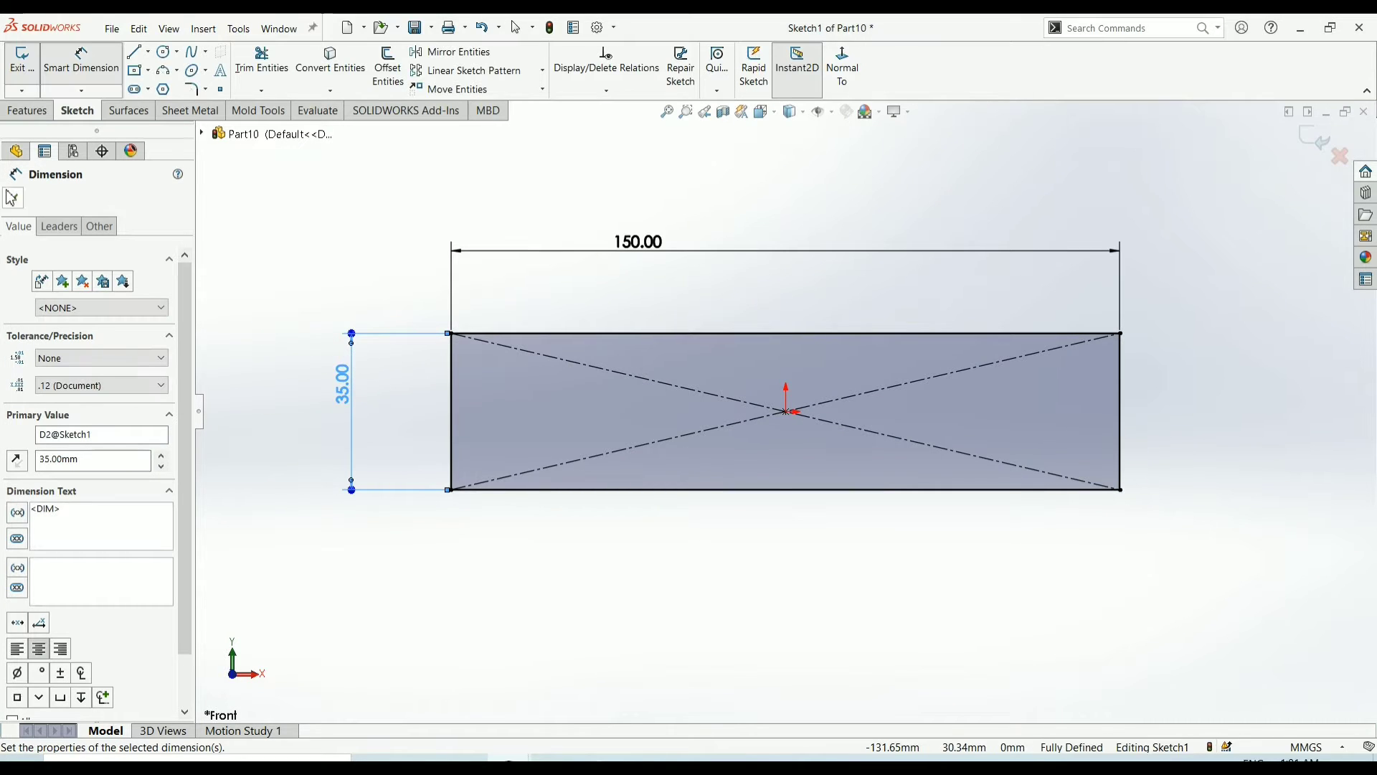
click(12, 198)
Draw a horizontal centerline joining the left and right edge midpoints
click(149, 53)
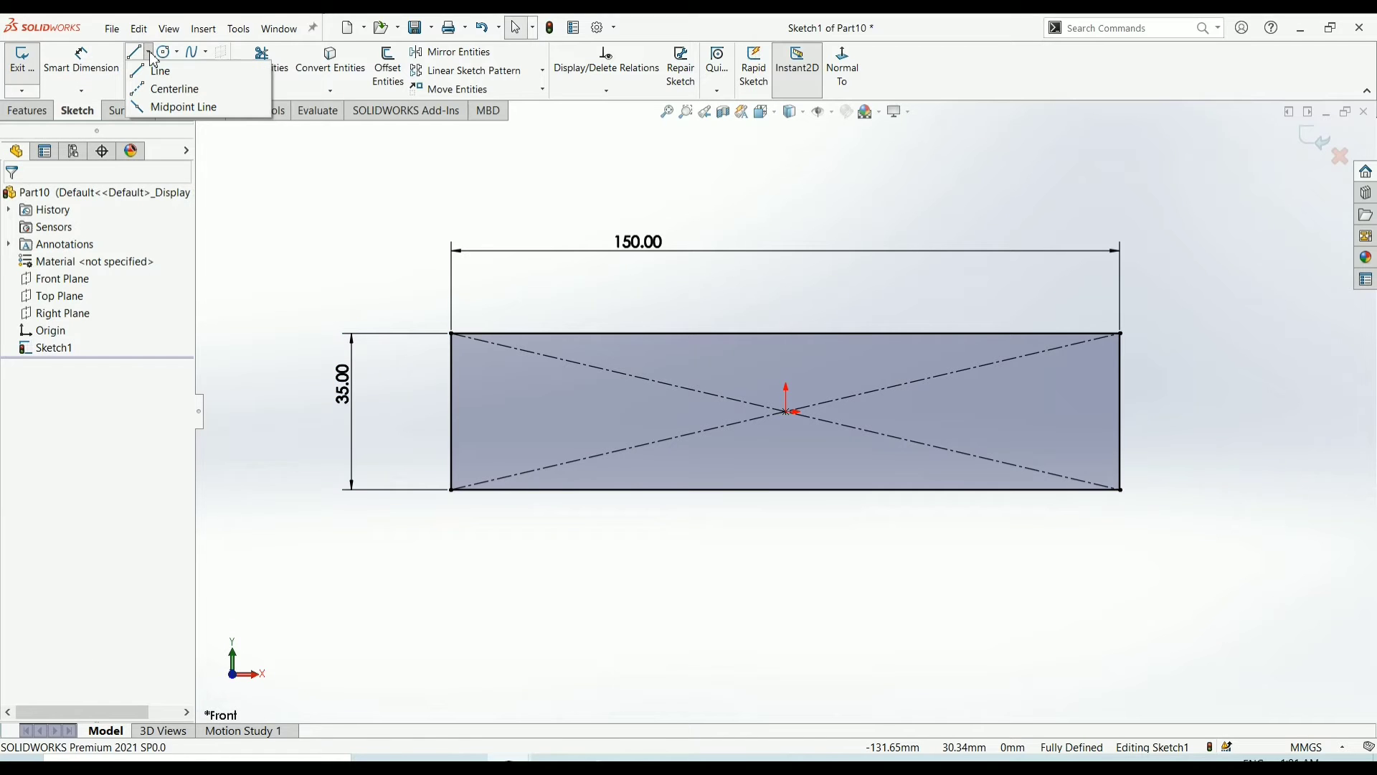
click(176, 89)
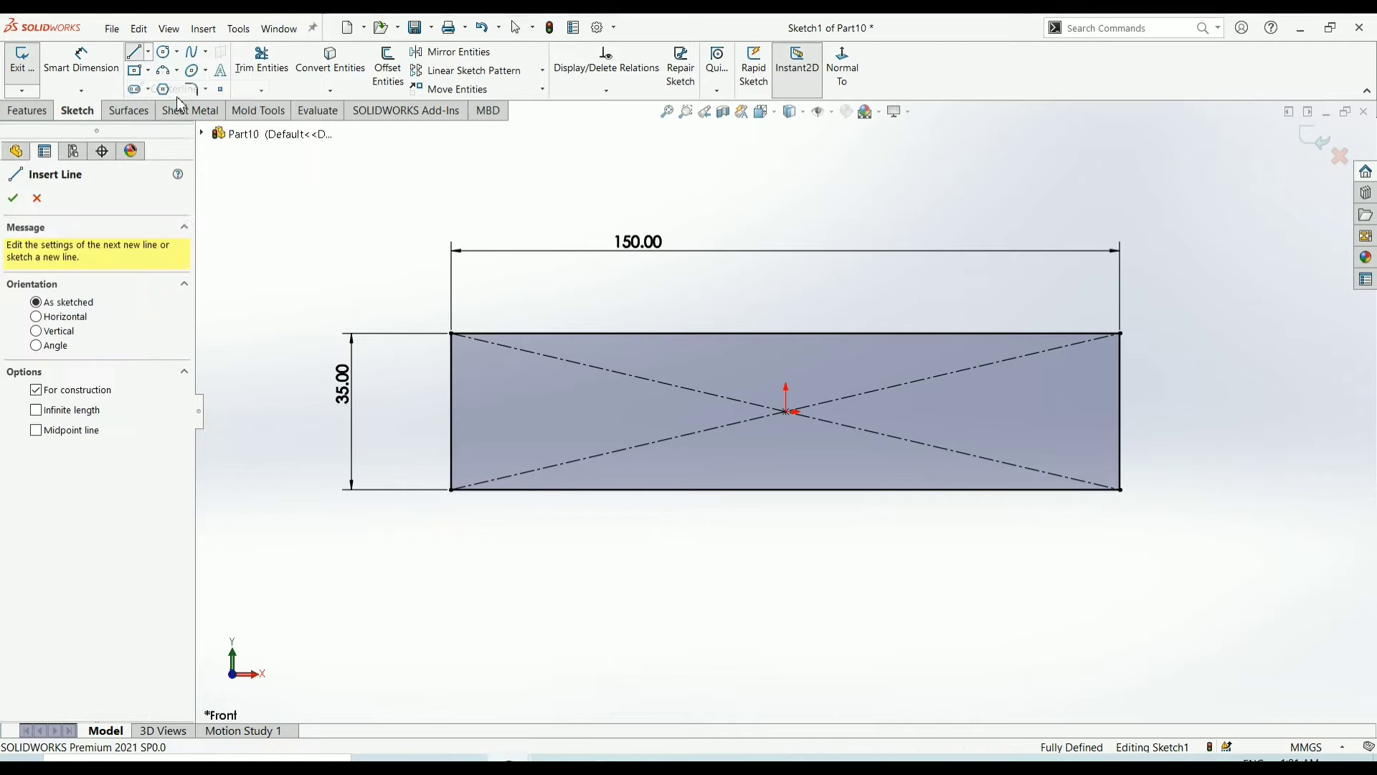
click(451, 412)
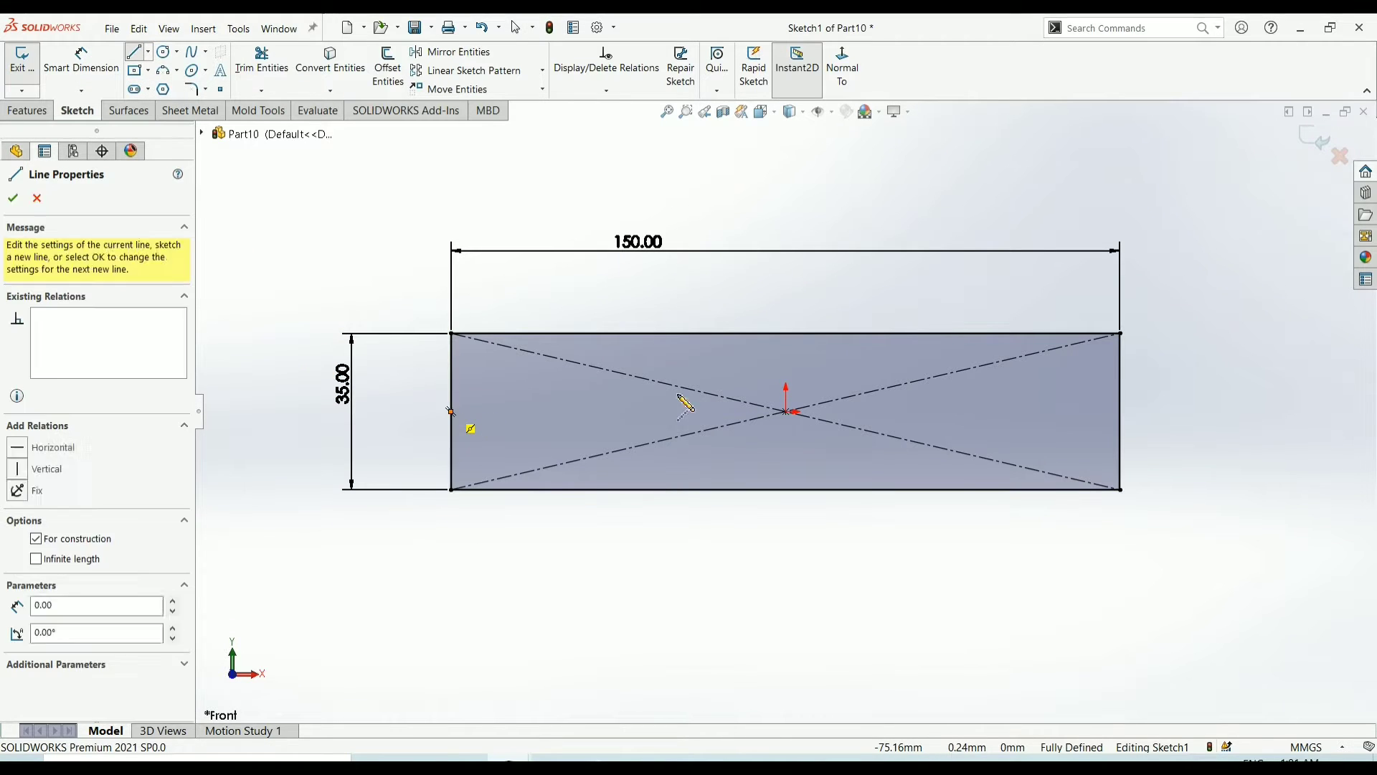
click(1121, 412)
right_click(1159, 321)
click(1191, 383)
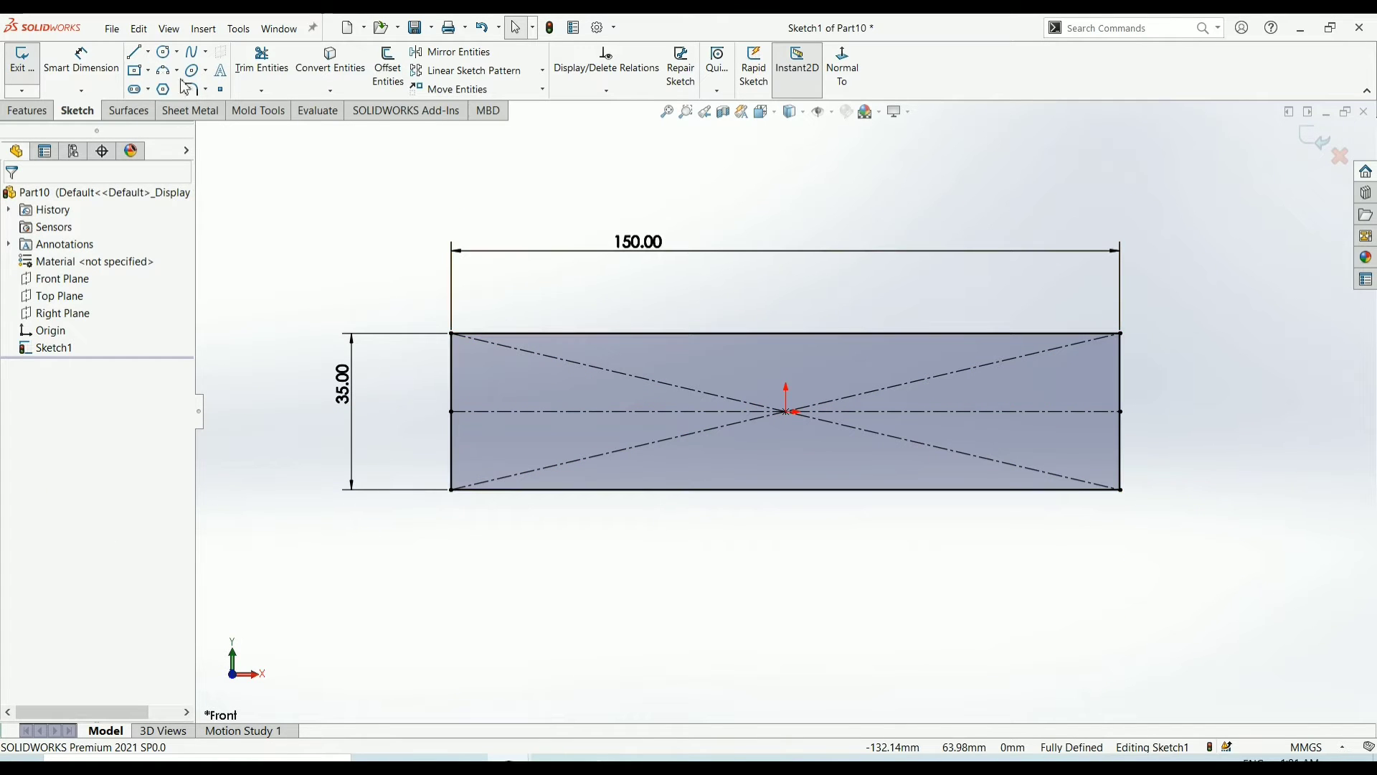
Draw a vertical centerline joining the top and bottom edge midpoints
click(149, 51)
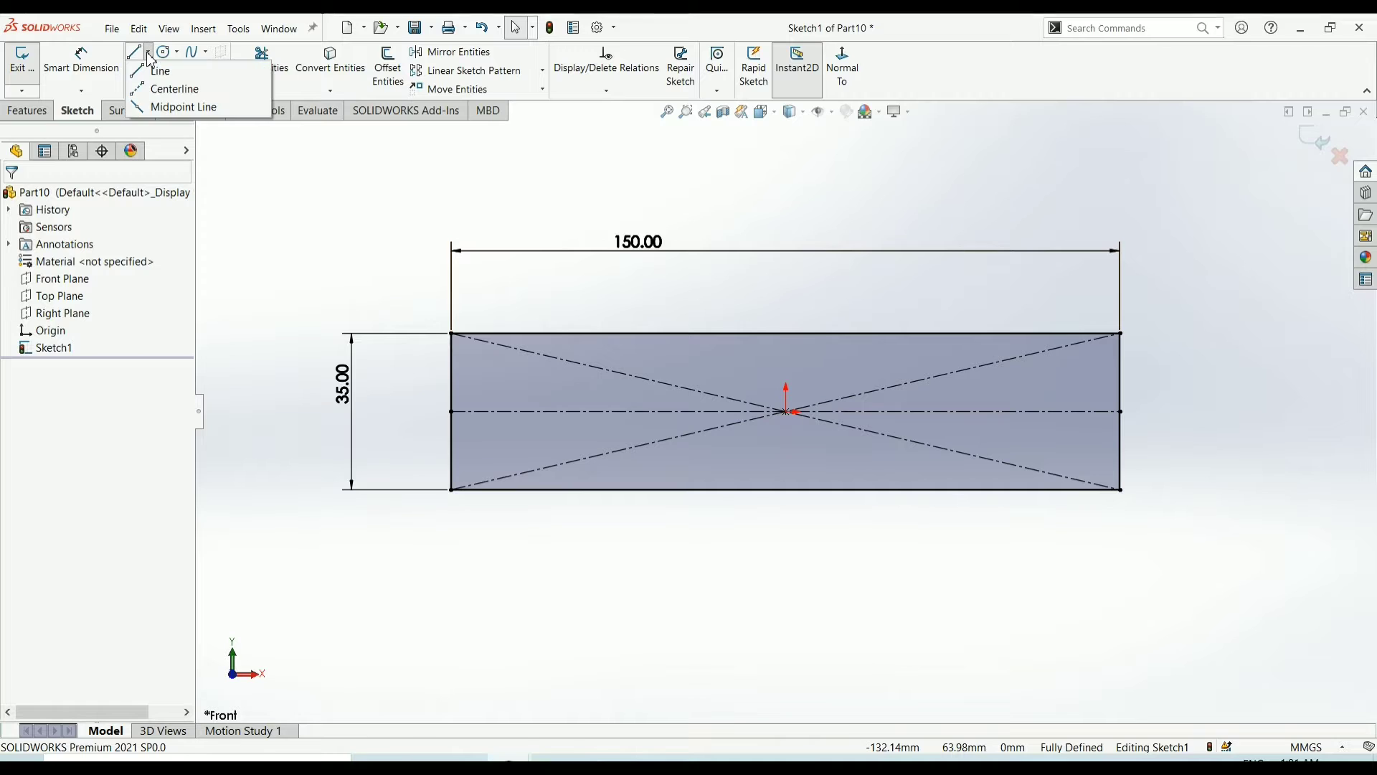
click(175, 86)
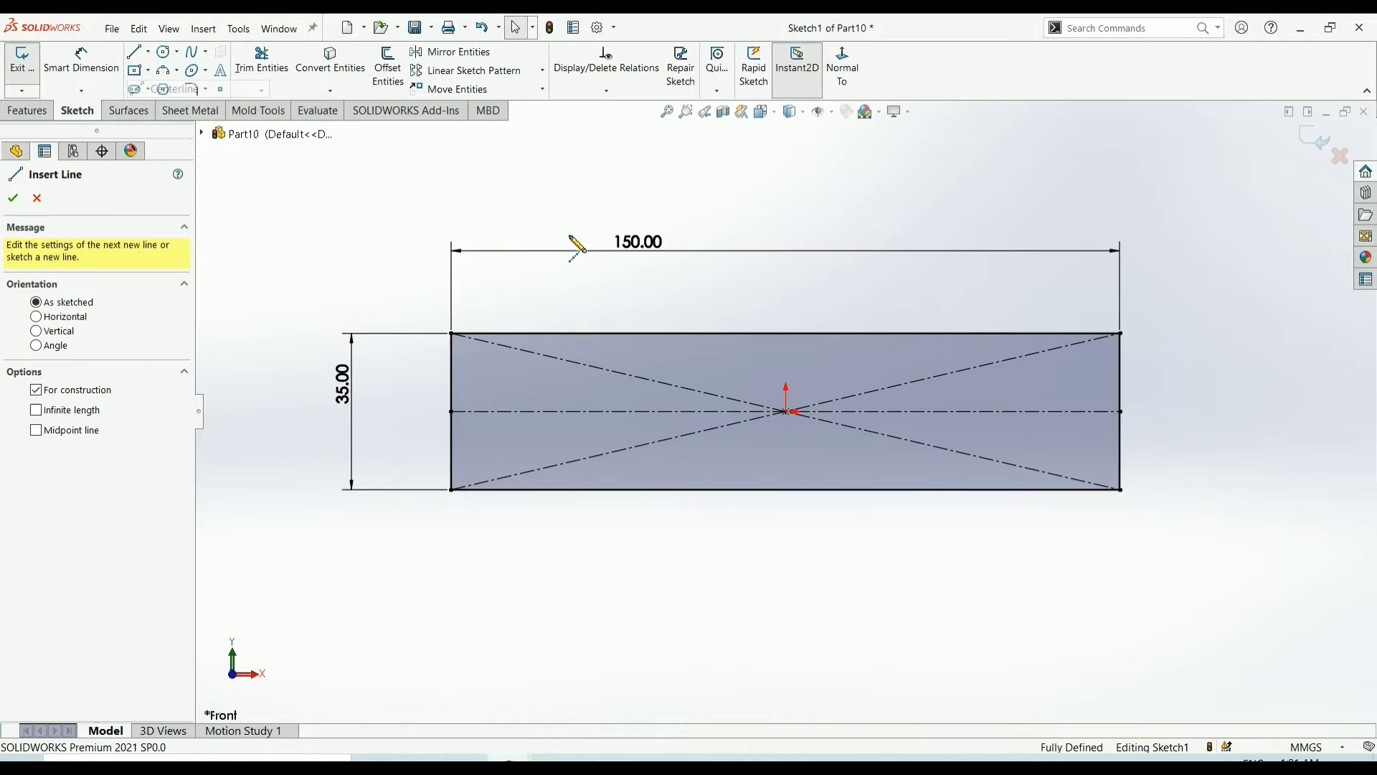
click(786, 334)
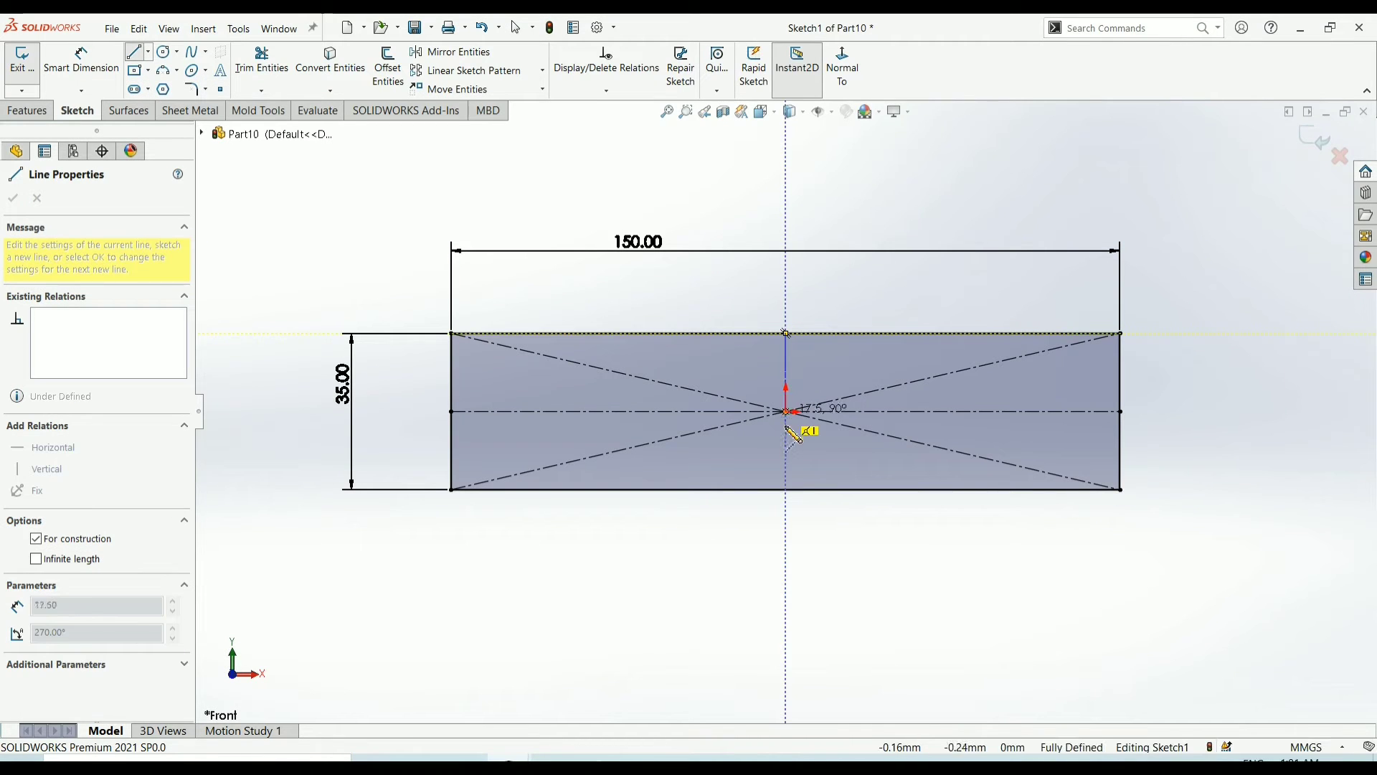
click(786, 491)
right_click(820, 537)
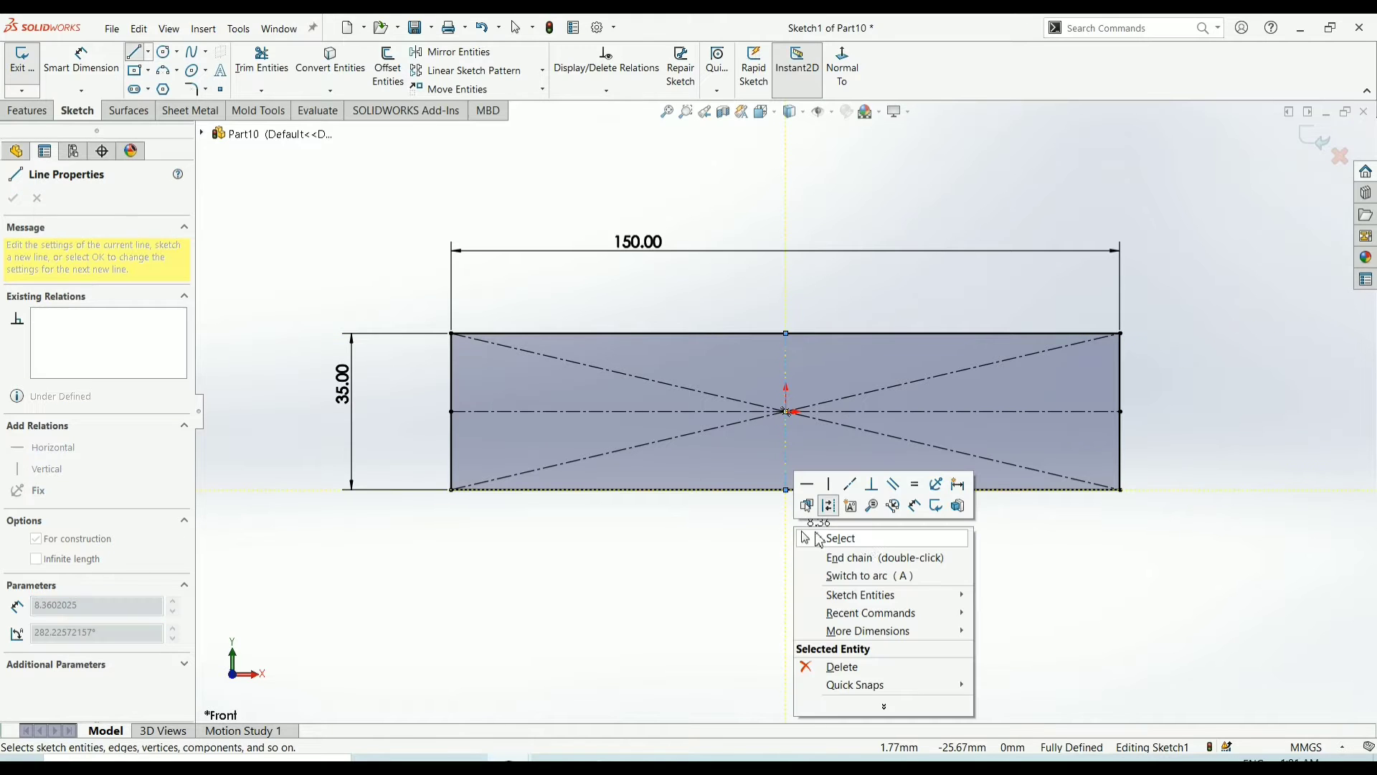
click(872, 544)
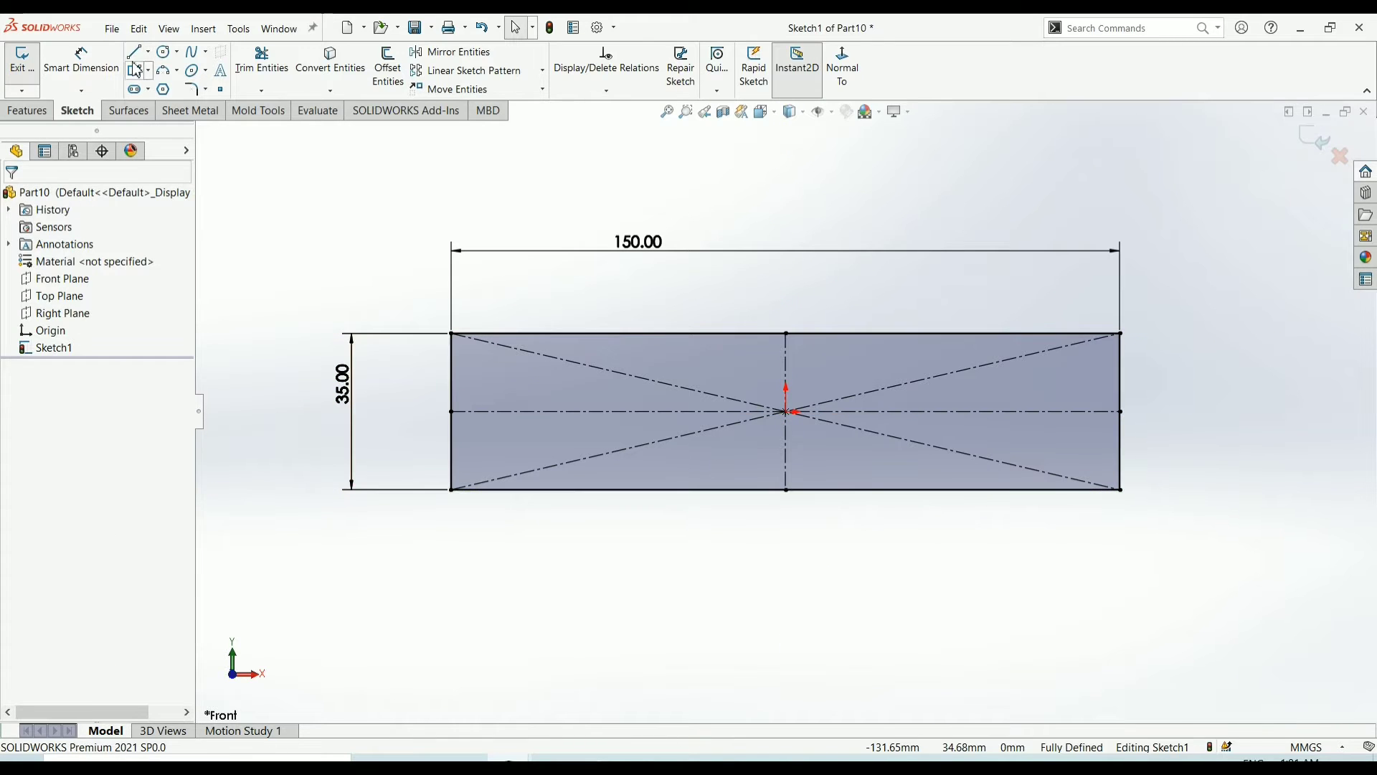
Draw a circle on the horizontal centerline near the right end and a smaller circle above it
click(166, 53)
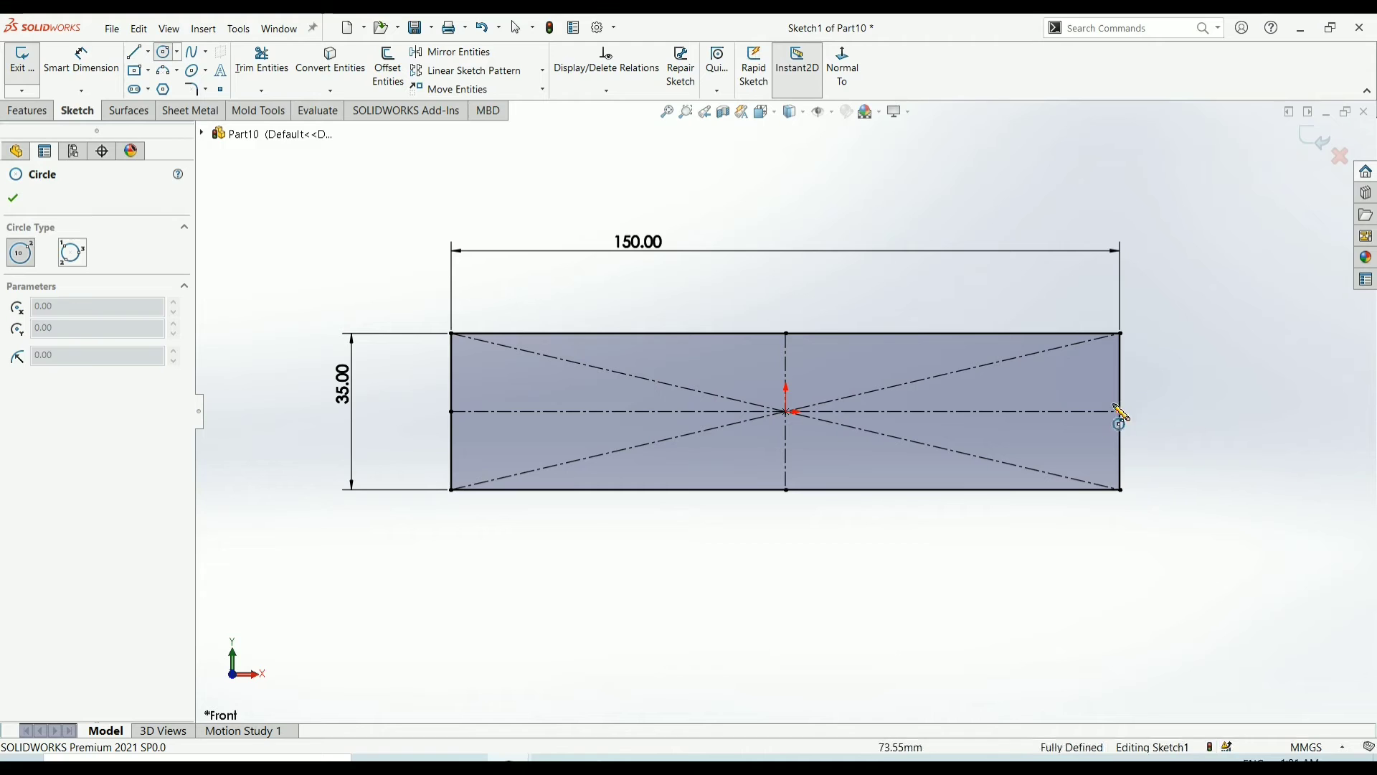
click(1082, 413)
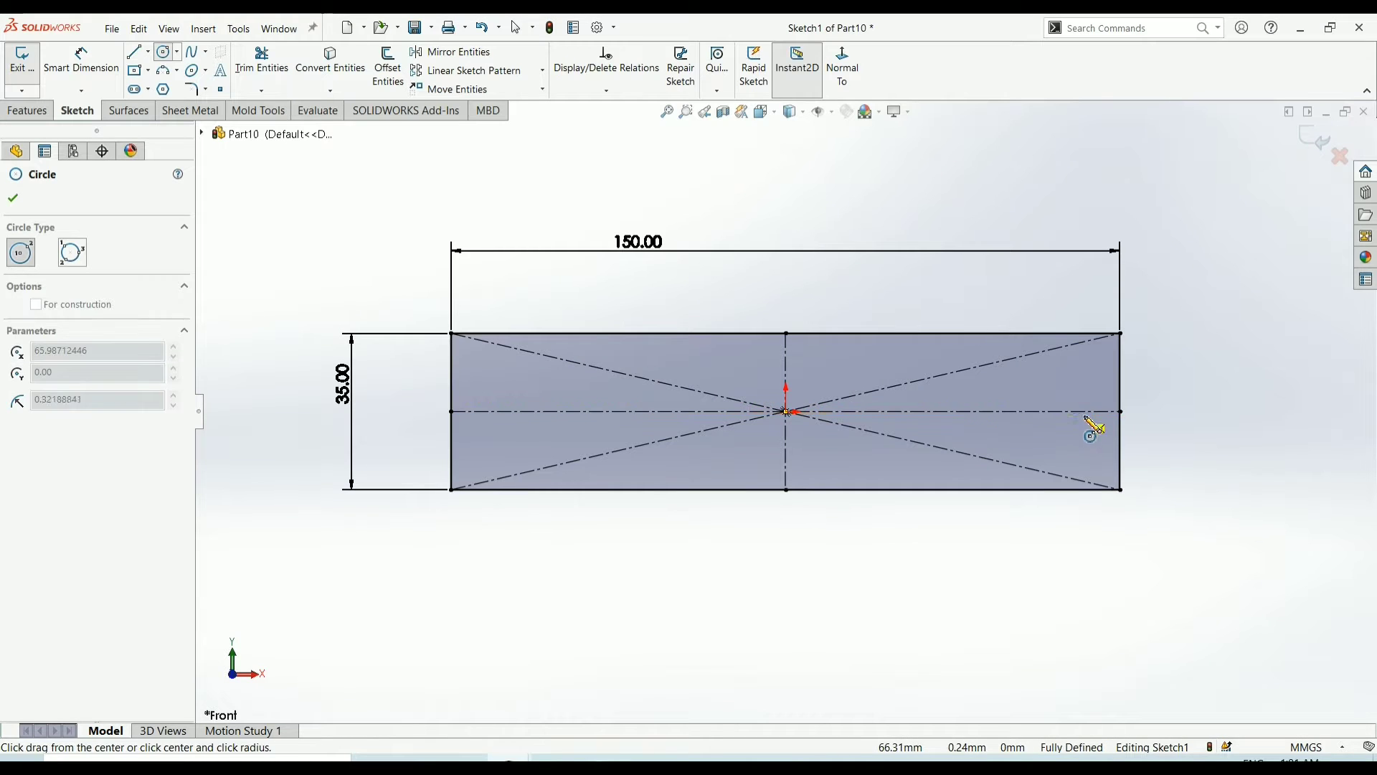
click(1096, 429)
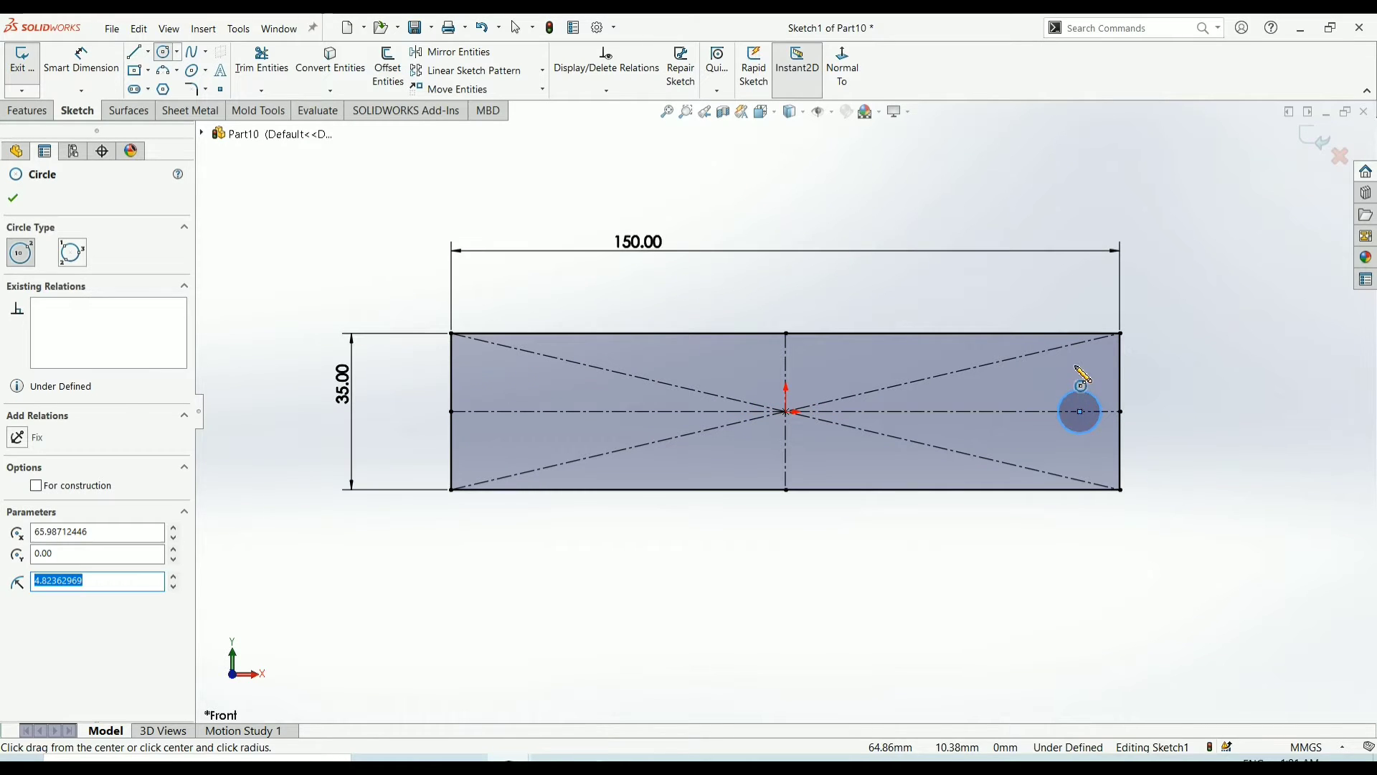
click(1076, 365)
click(1087, 375)
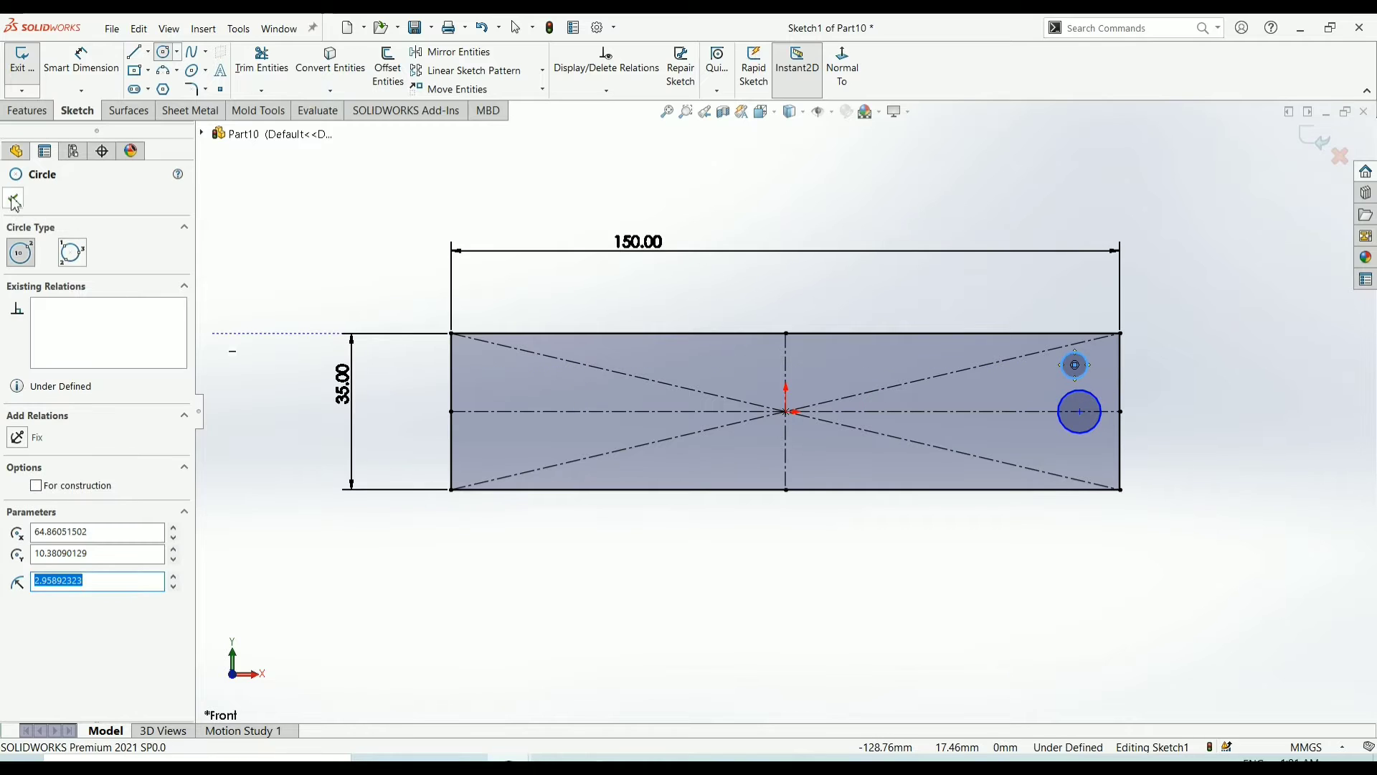
key(Escape)
click(95, 44)
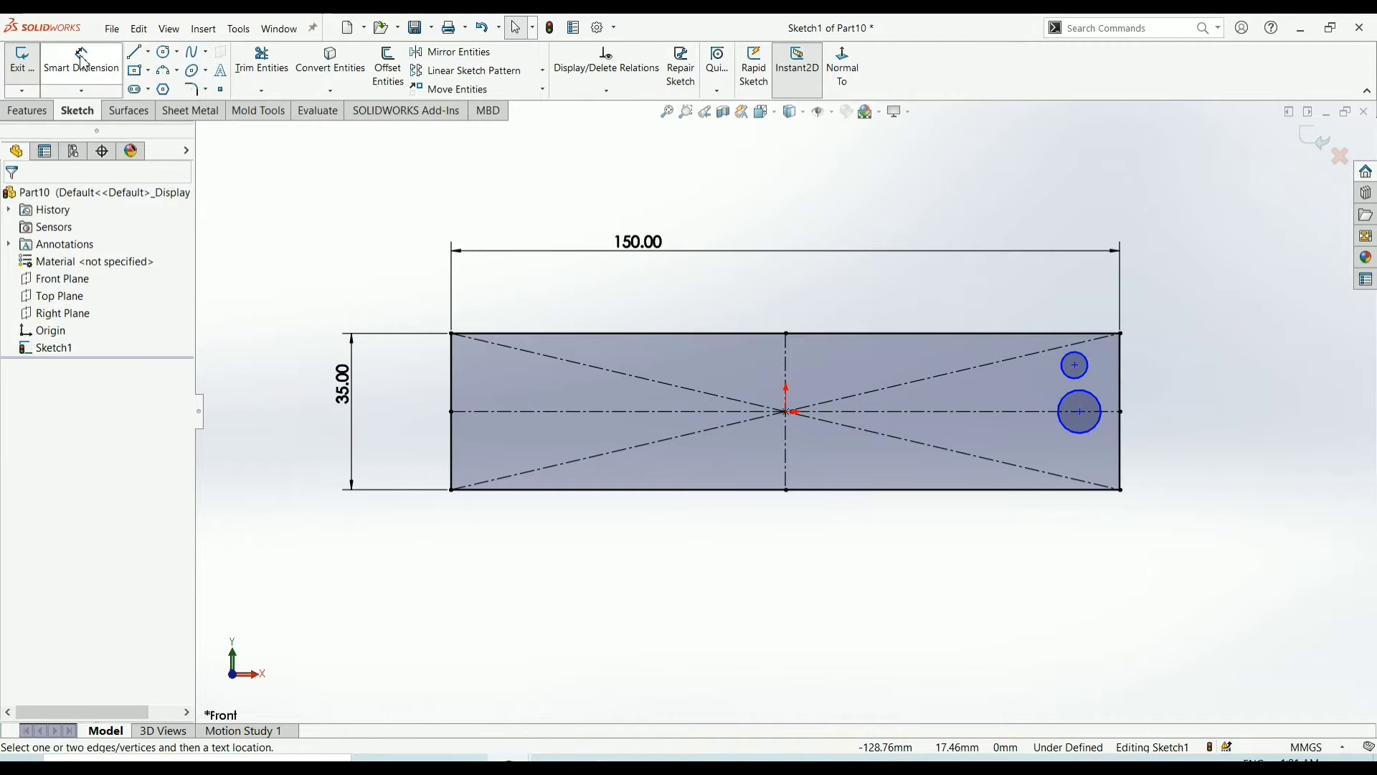
Dimension the lower circle's centre 10 mm from the plate's right edge
click(1082, 412)
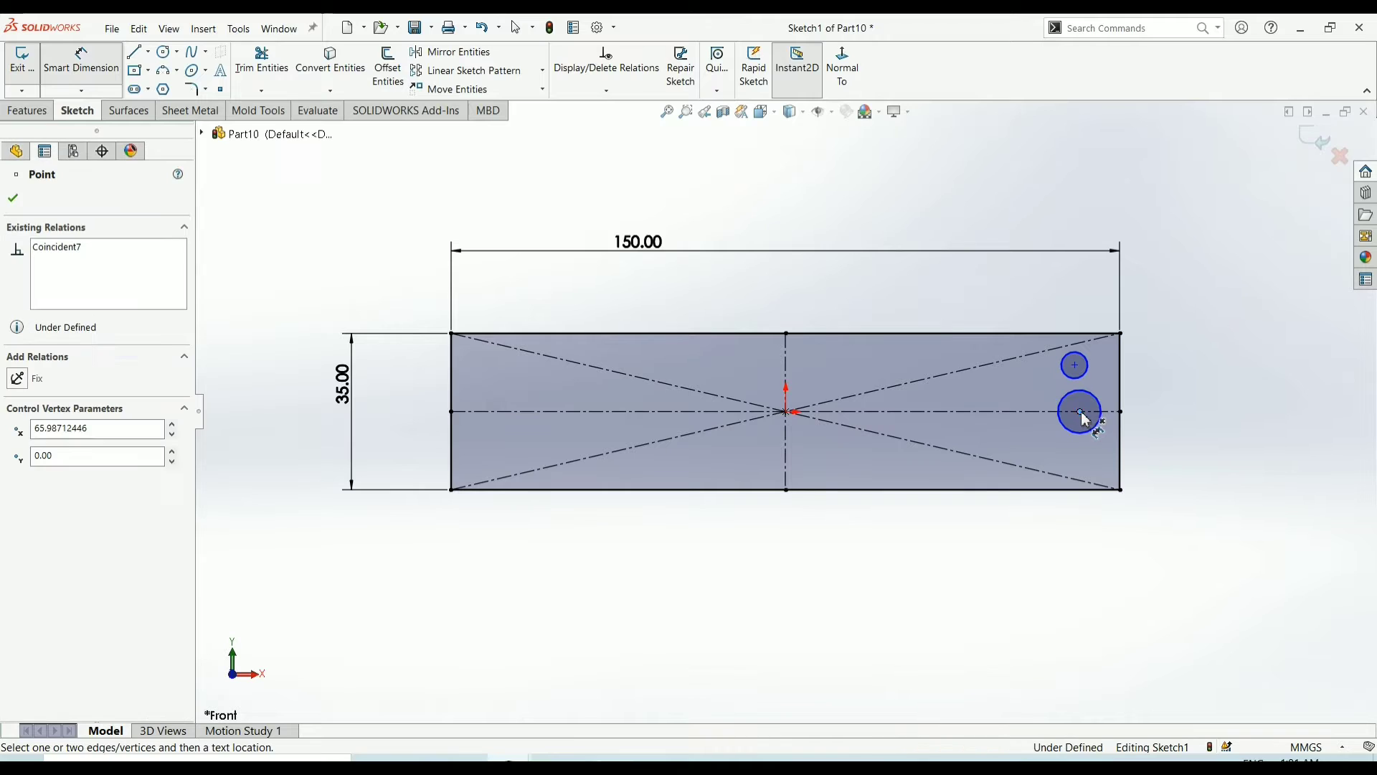
click(1122, 416)
click(1115, 571)
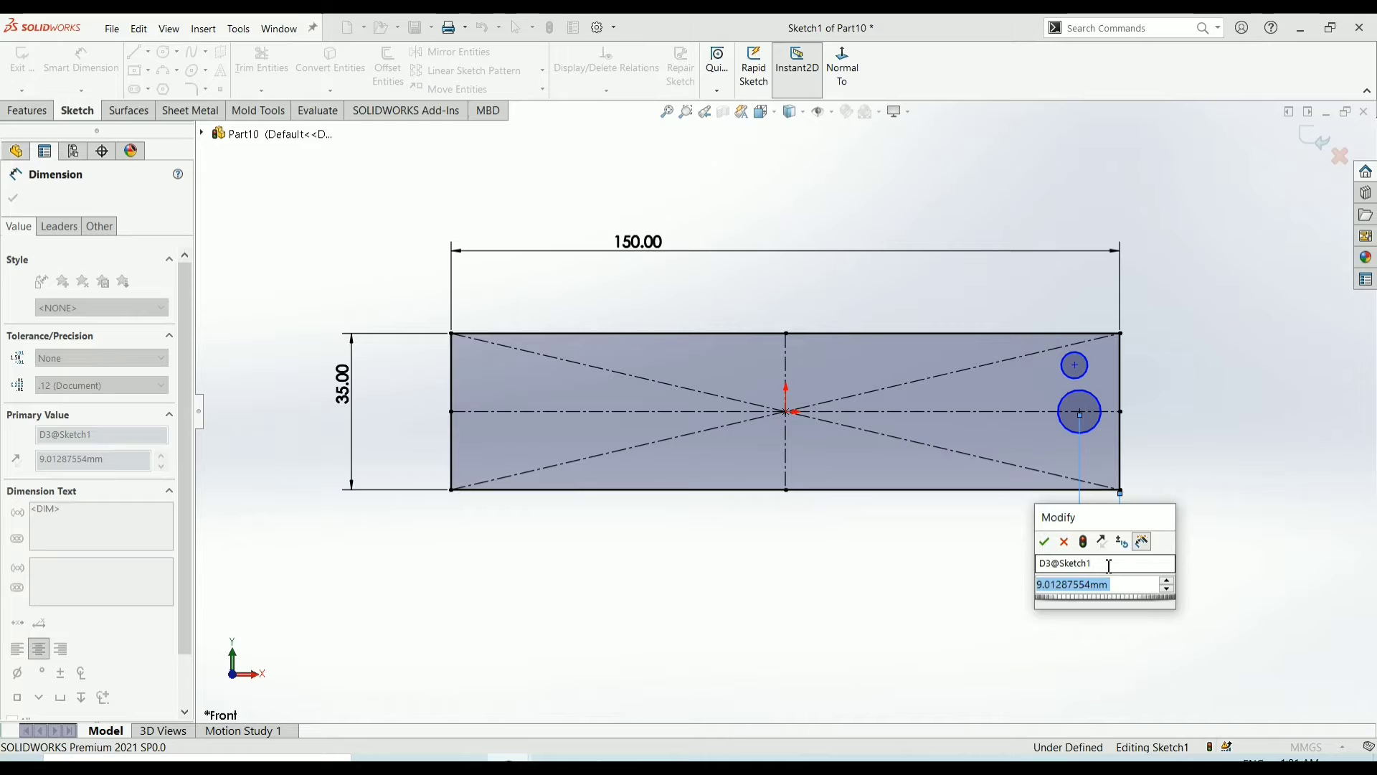
text(10)
key(Return)
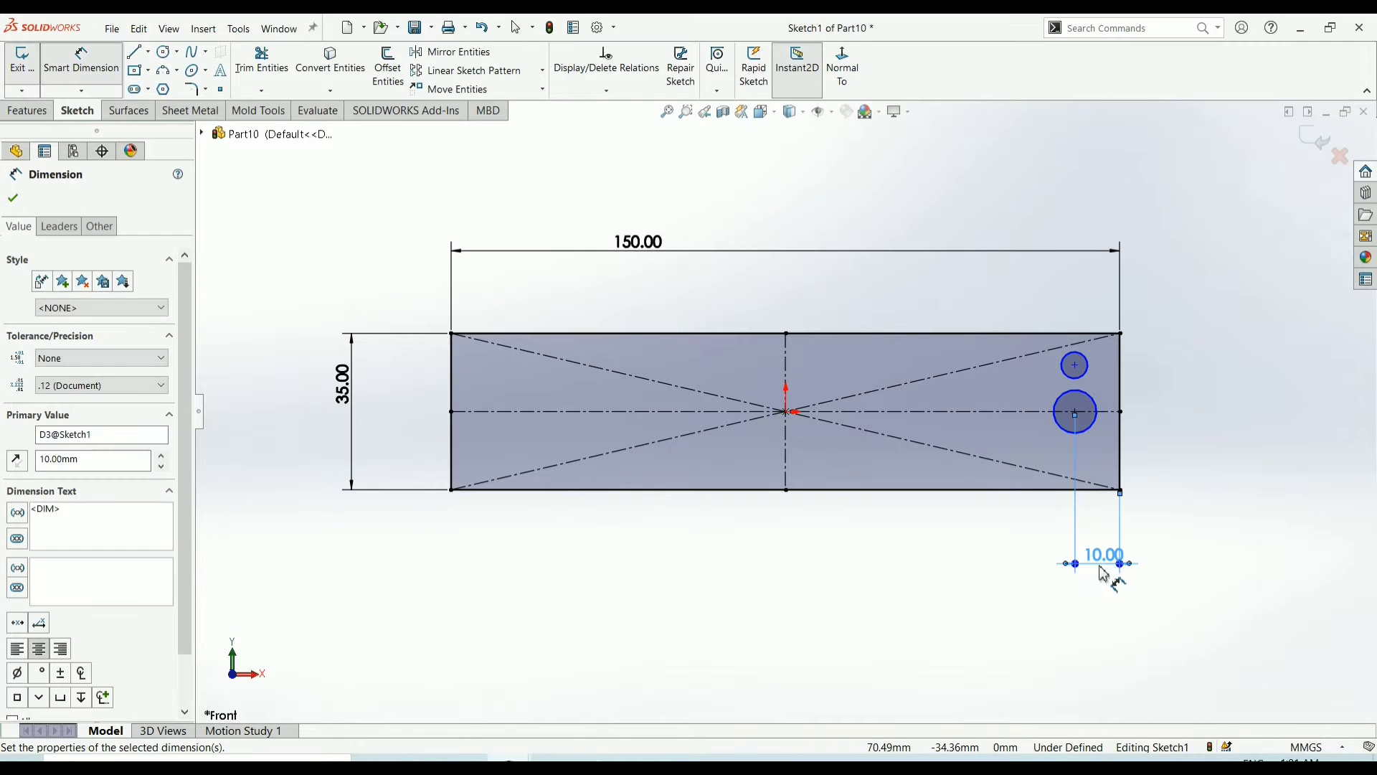
Set the lower circle's diameter to 5.5 mm, then select both circle centres
click(1096, 407)
click(1198, 392)
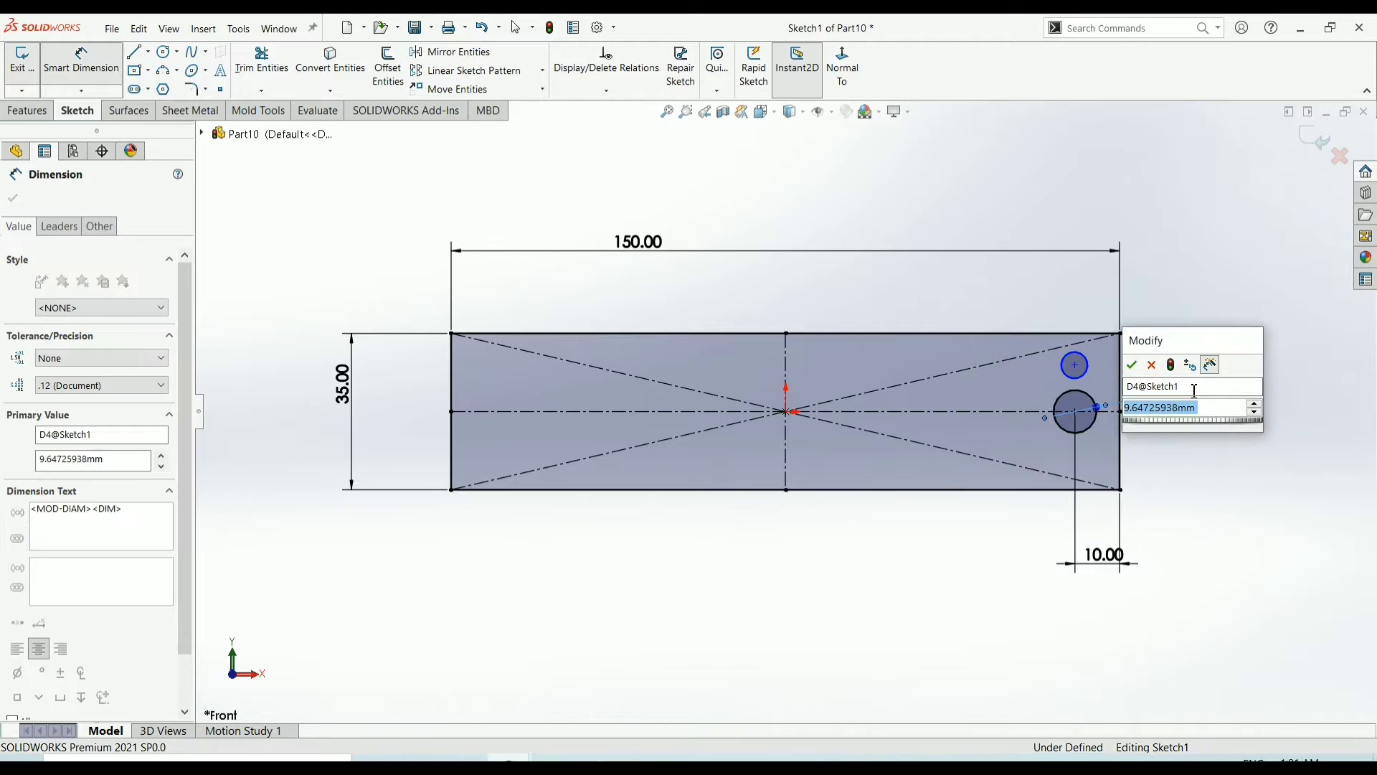
text(5)
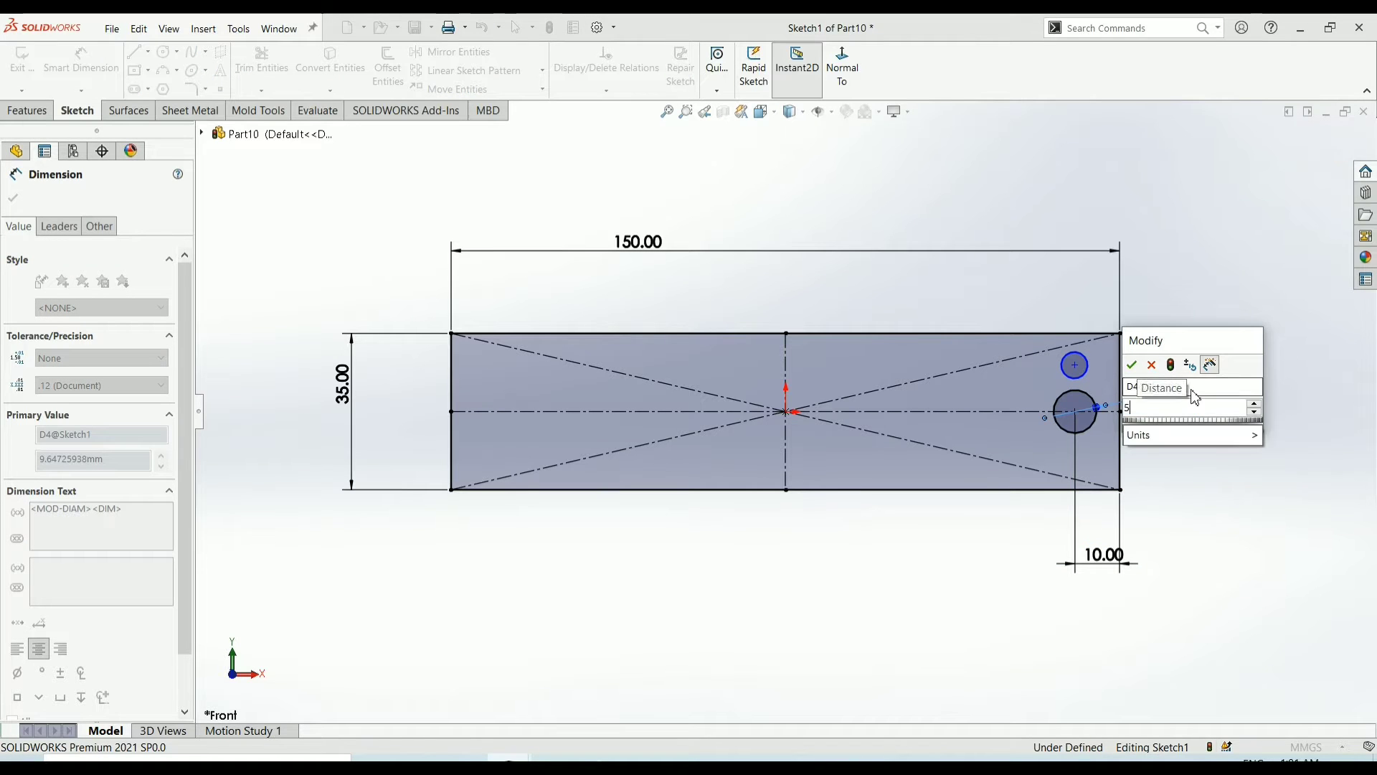
text(.5)
key(Return)
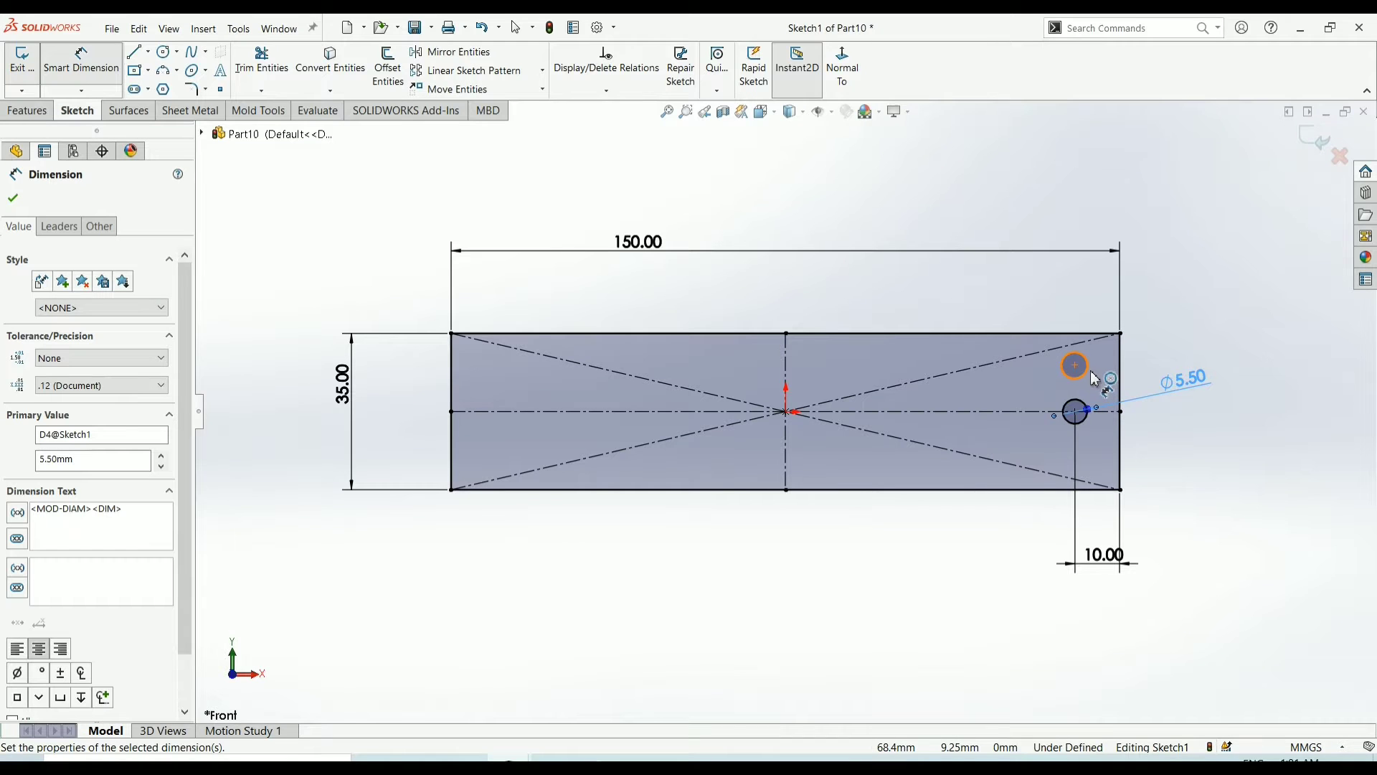
click(937, 442)
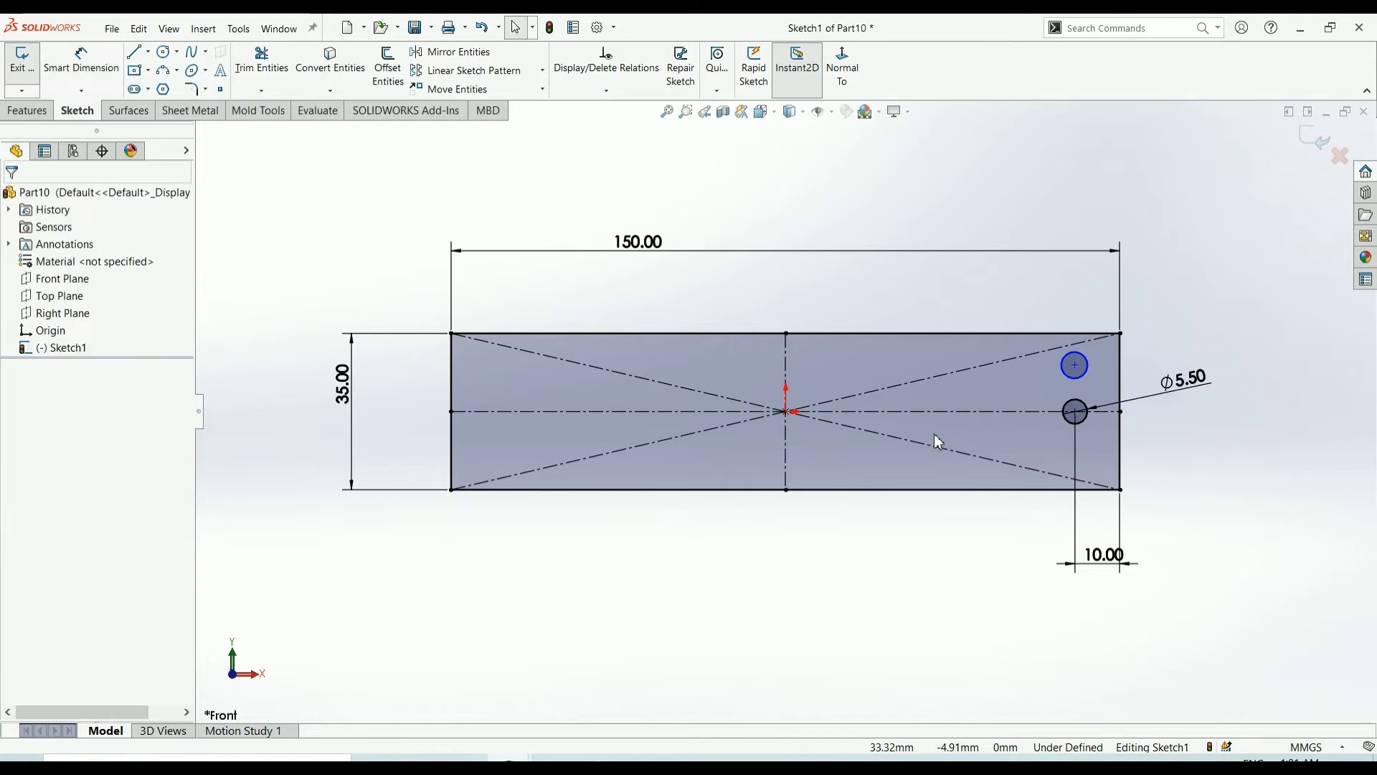
click(1077, 414)
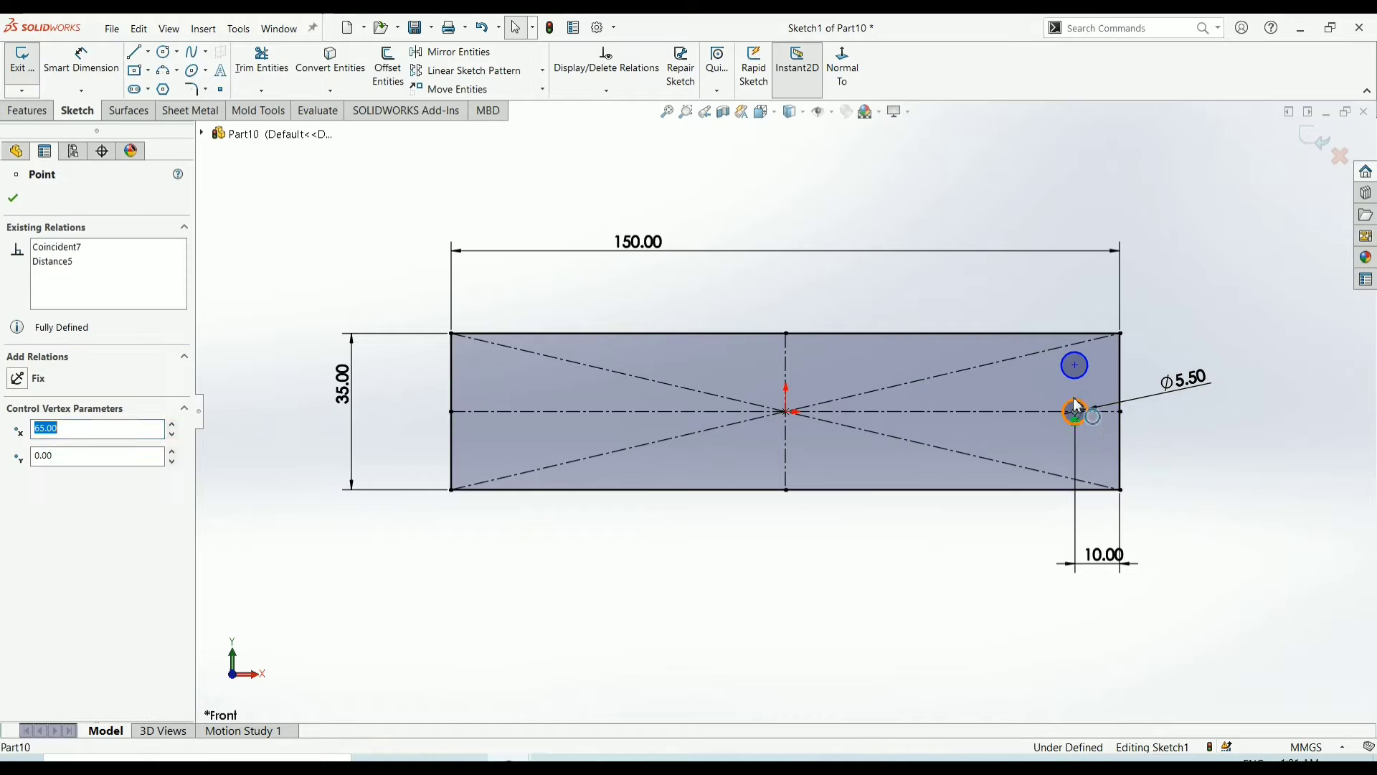
ctrl+click(1076, 366)
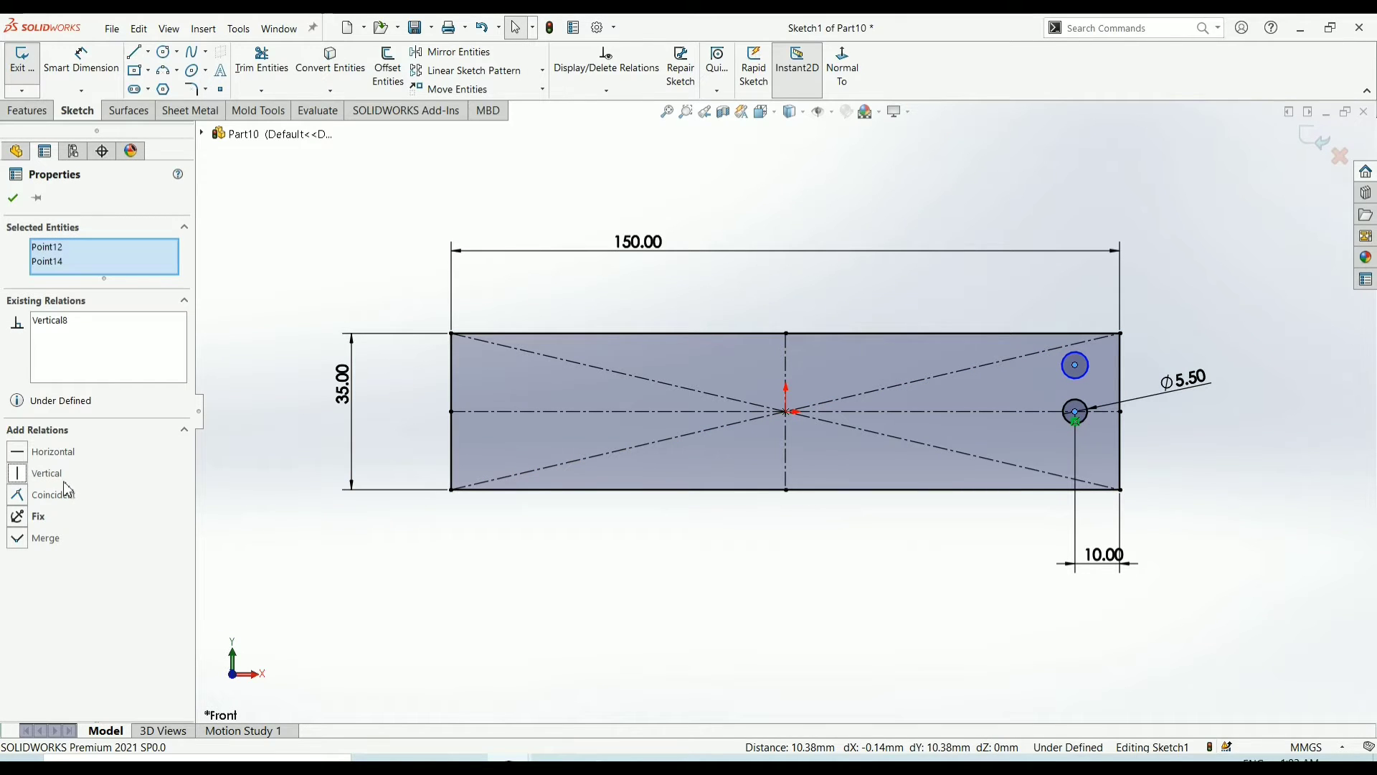
Align the two circle centres vertically and make both circles equal in size
click(13, 200)
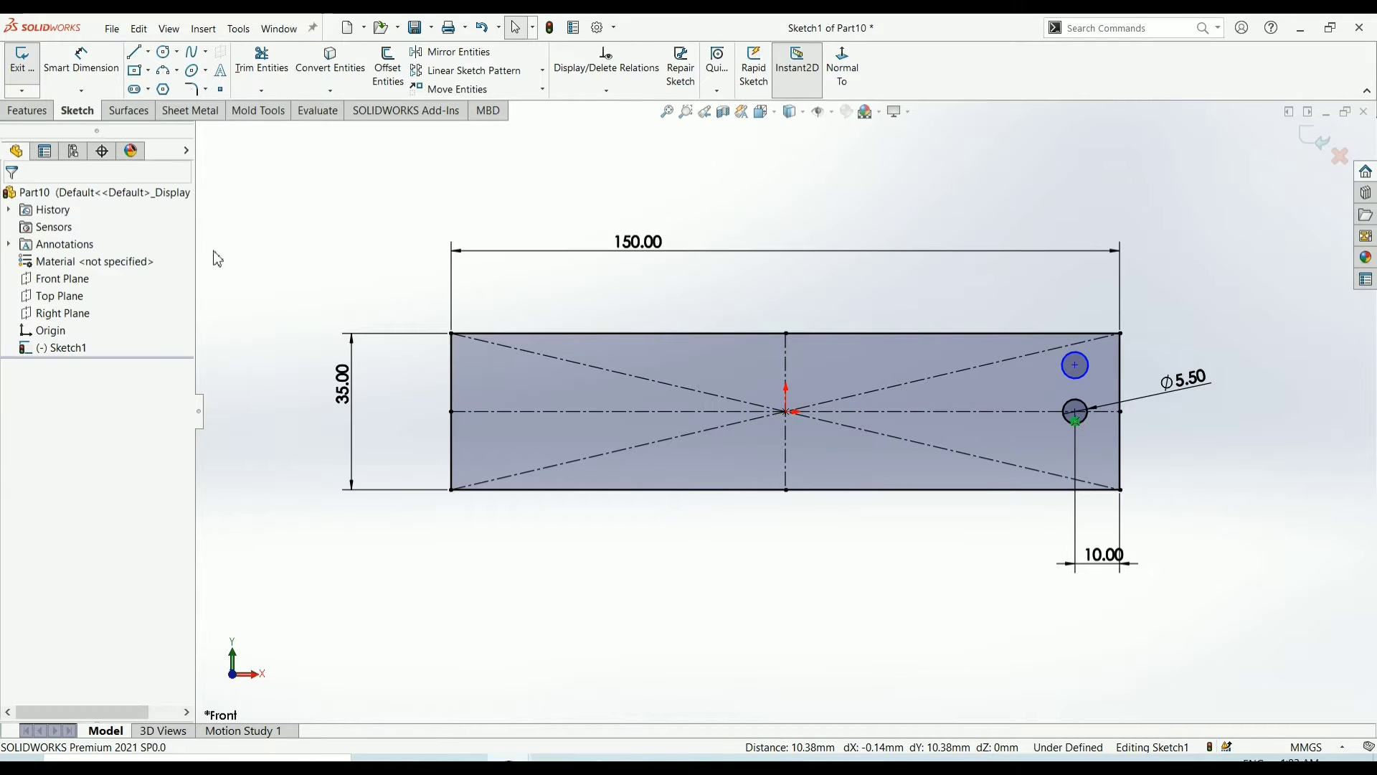
click(1087, 411)
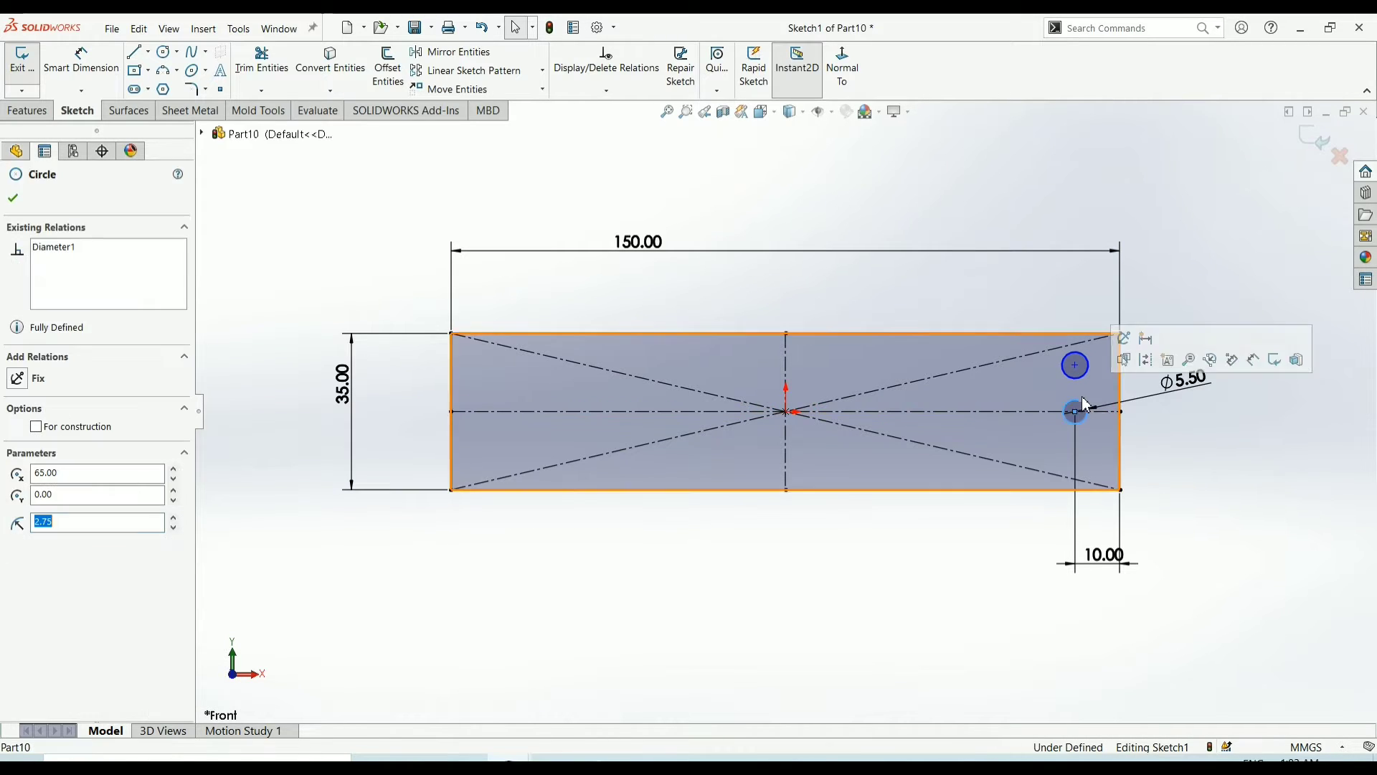
ctrl+click(1075, 366)
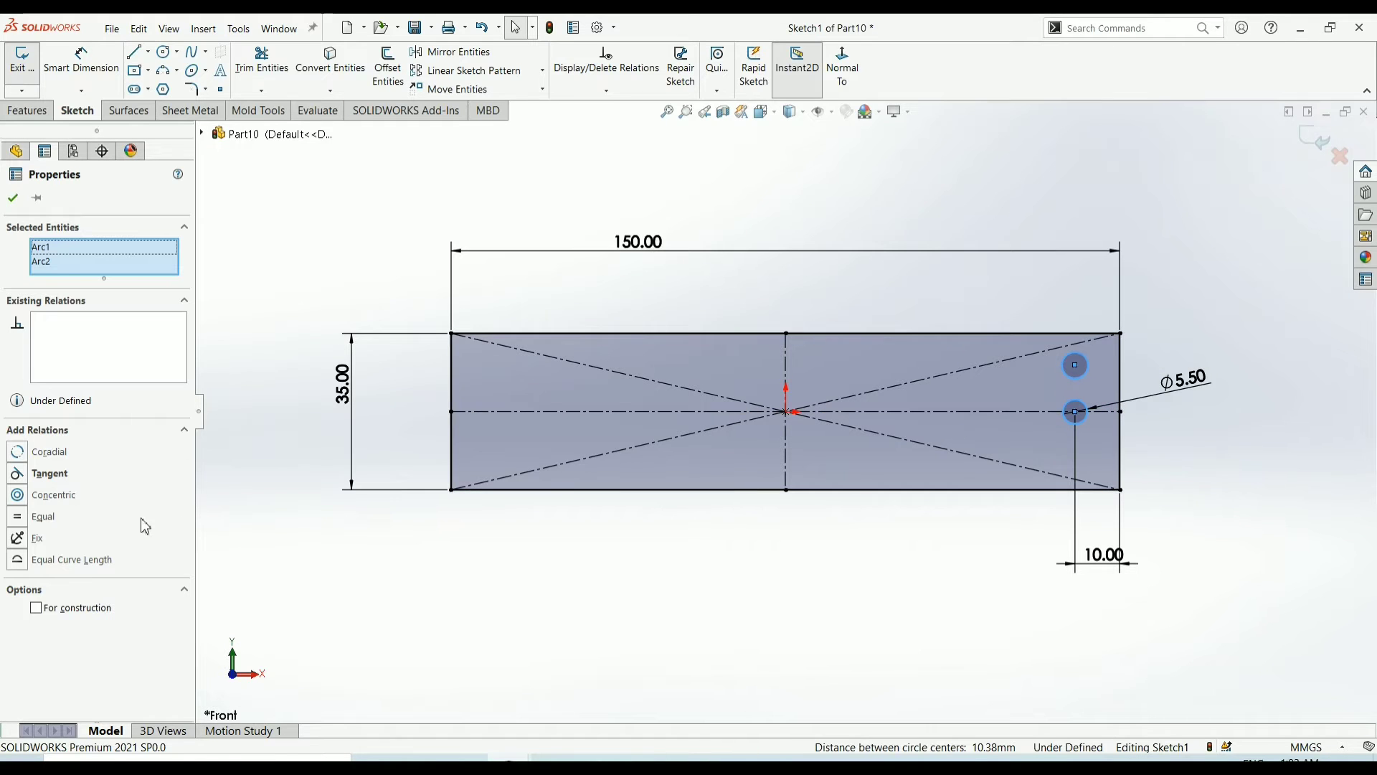
click(20, 518)
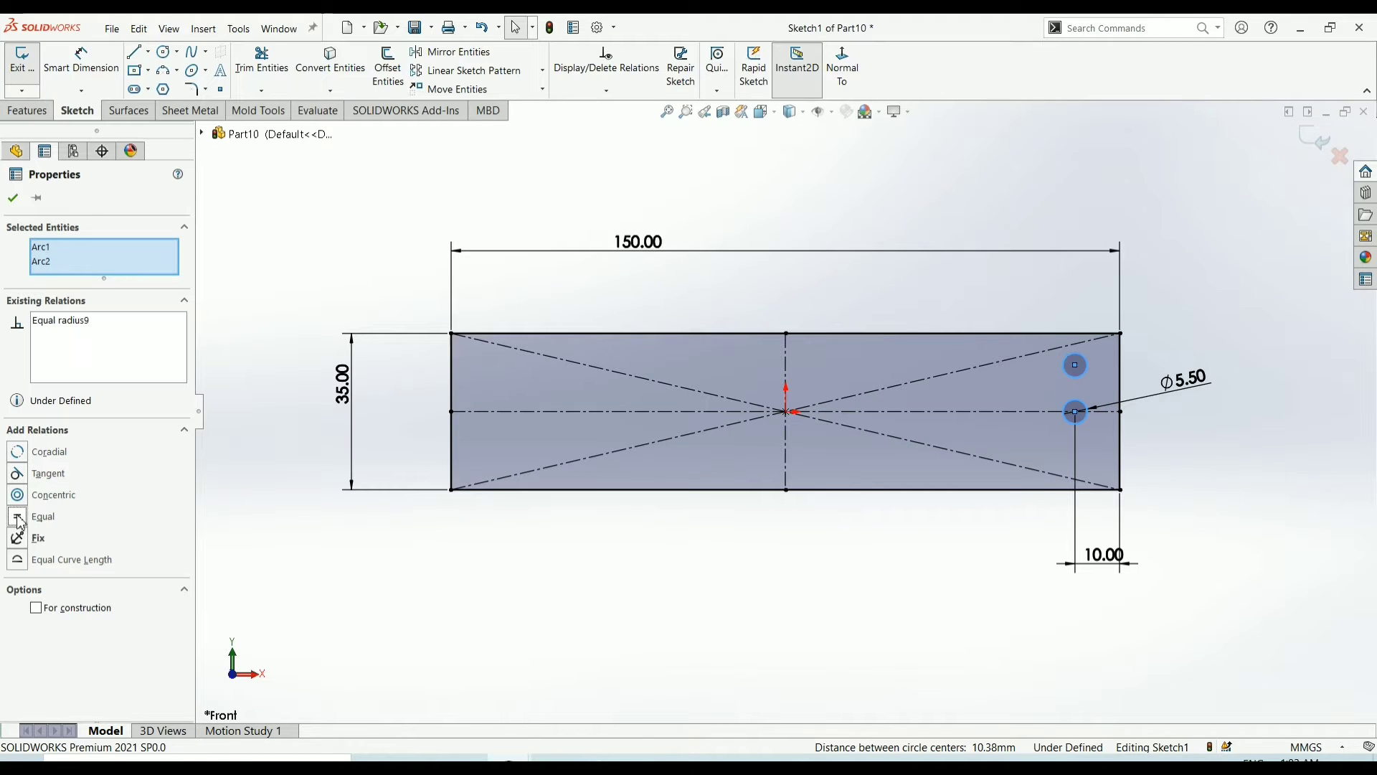
click(13, 199)
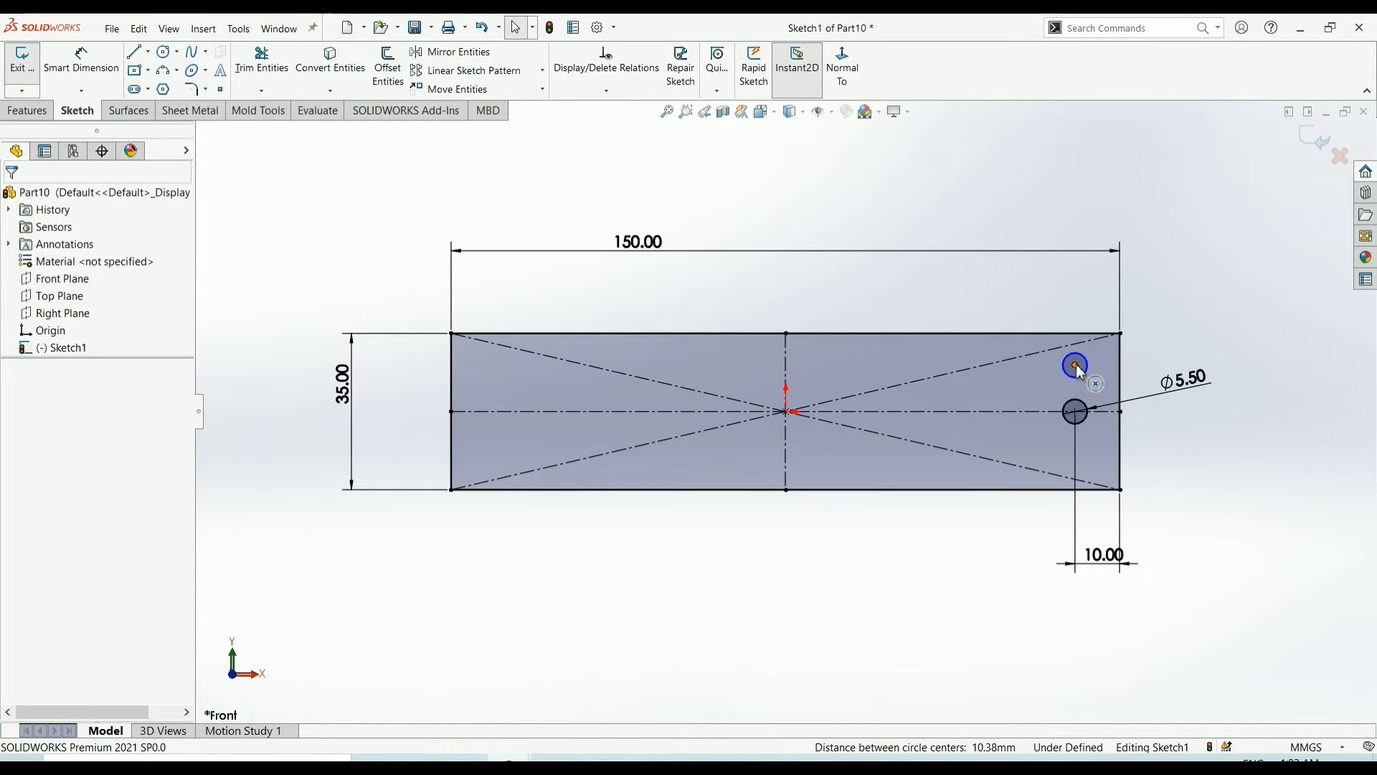
Dimension the upper circle's centre 20 mm above the horizontal centerline
click(81, 61)
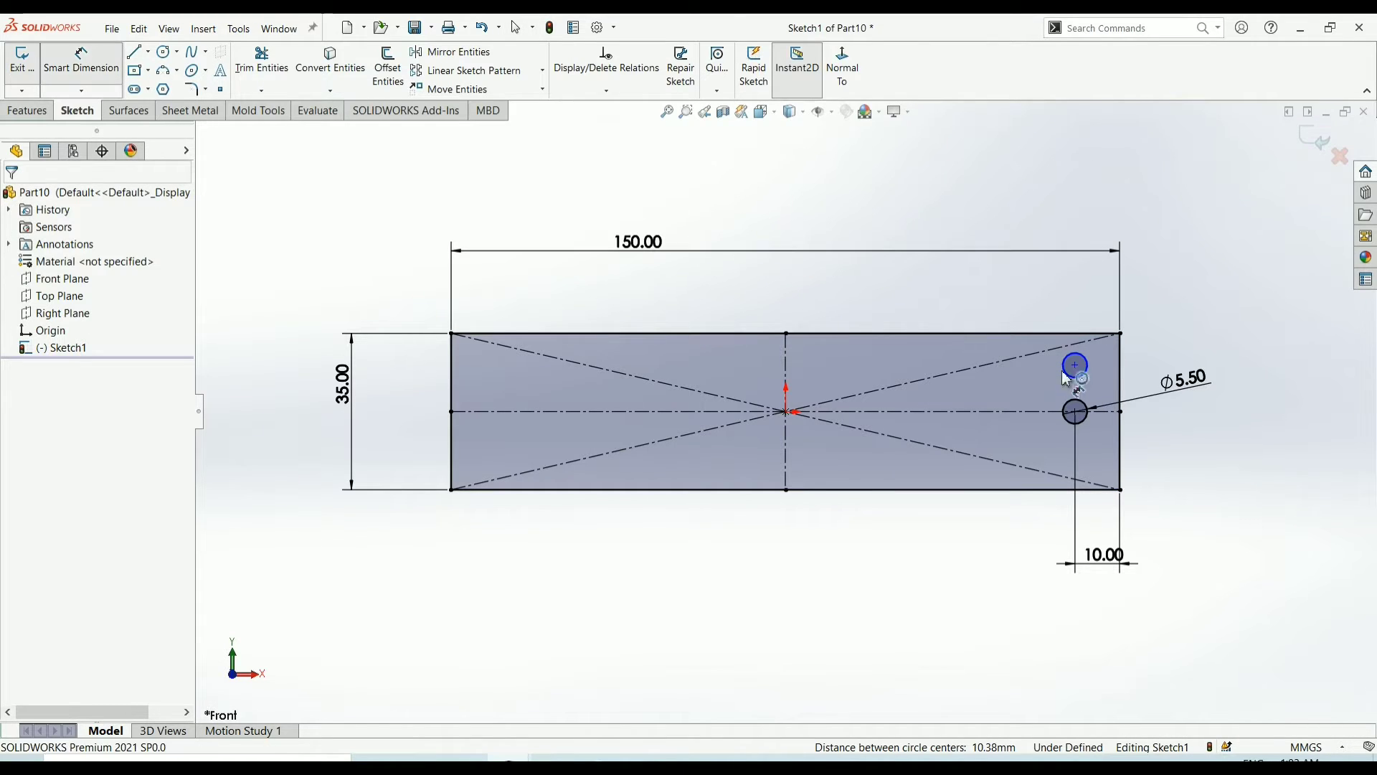
click(1066, 376)
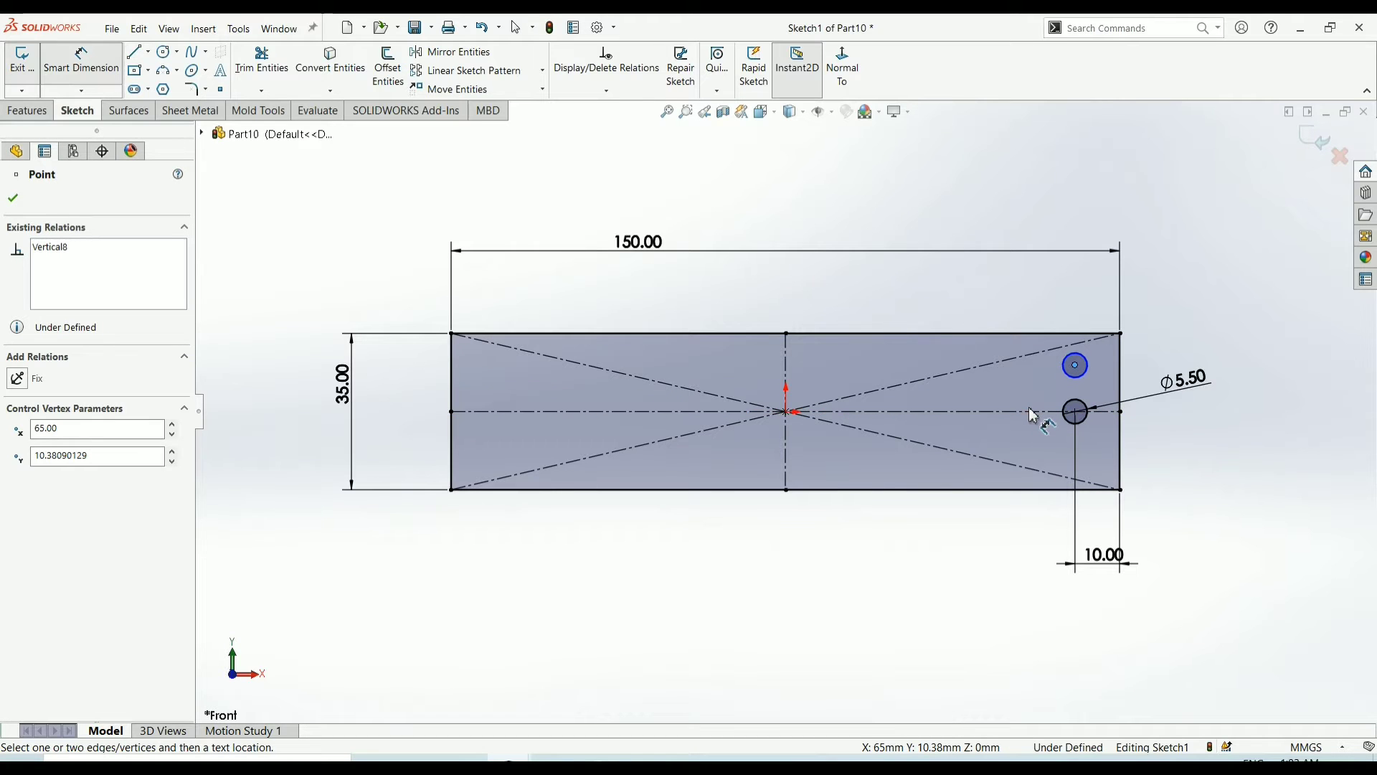
click(1036, 412)
click(1244, 423)
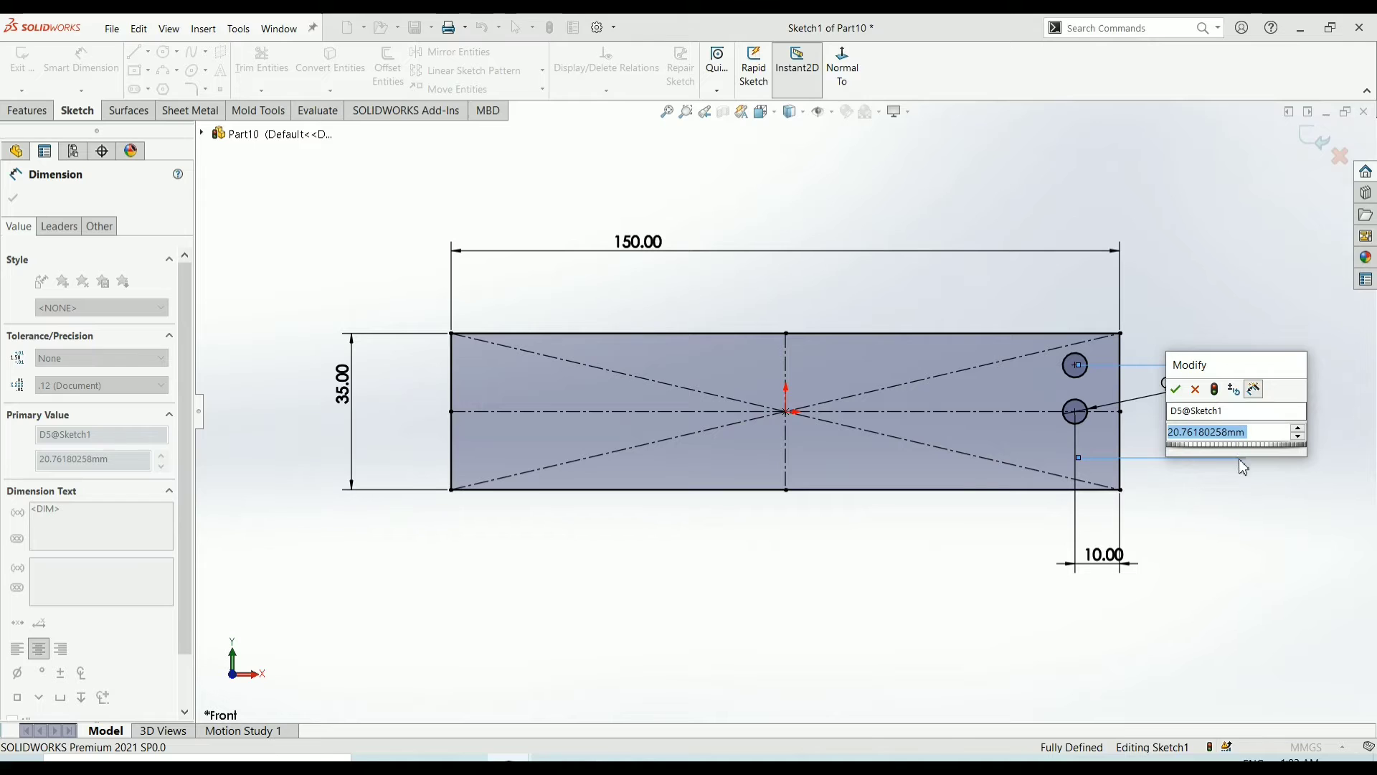
text(20)
key(Return)
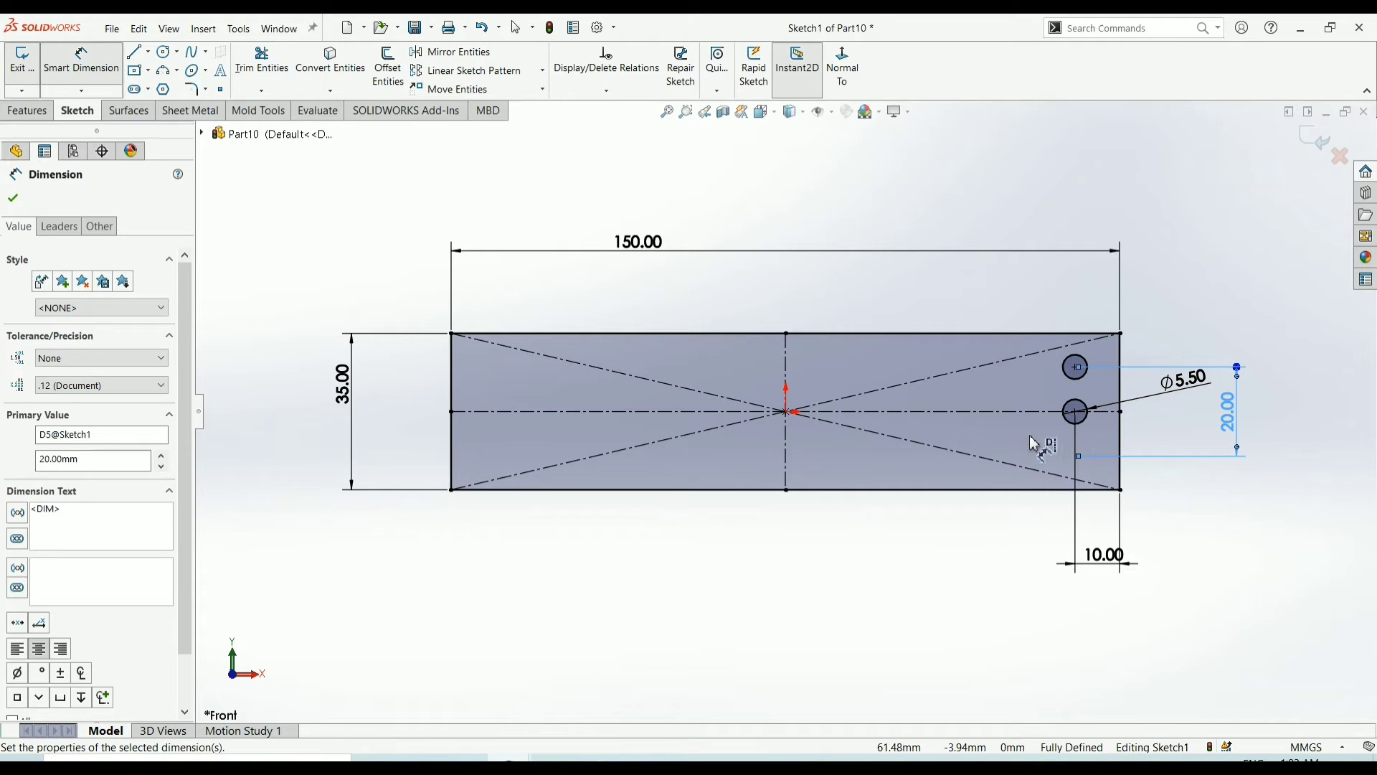
click(19, 203)
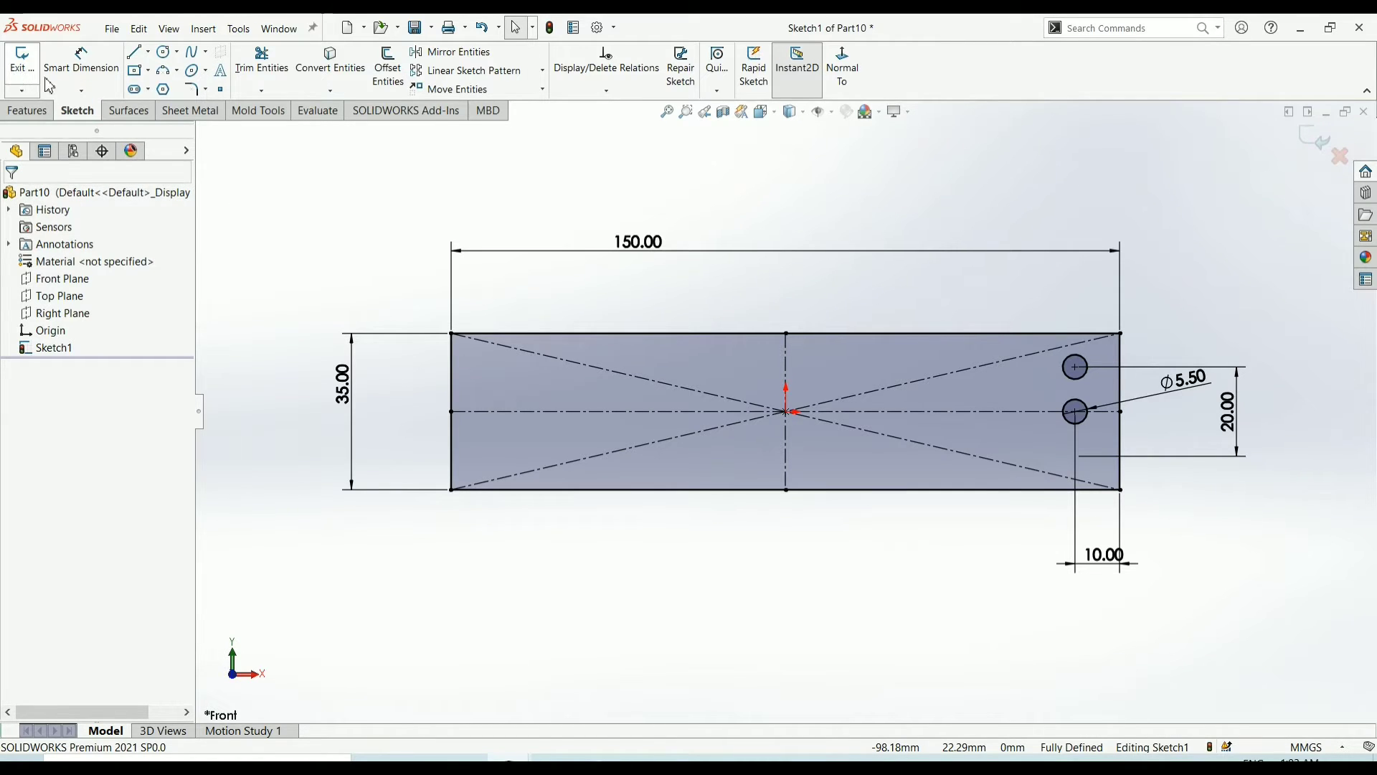
Sketch a straight slot between the plate centre and the upper circle, constrained horizontal
click(136, 89)
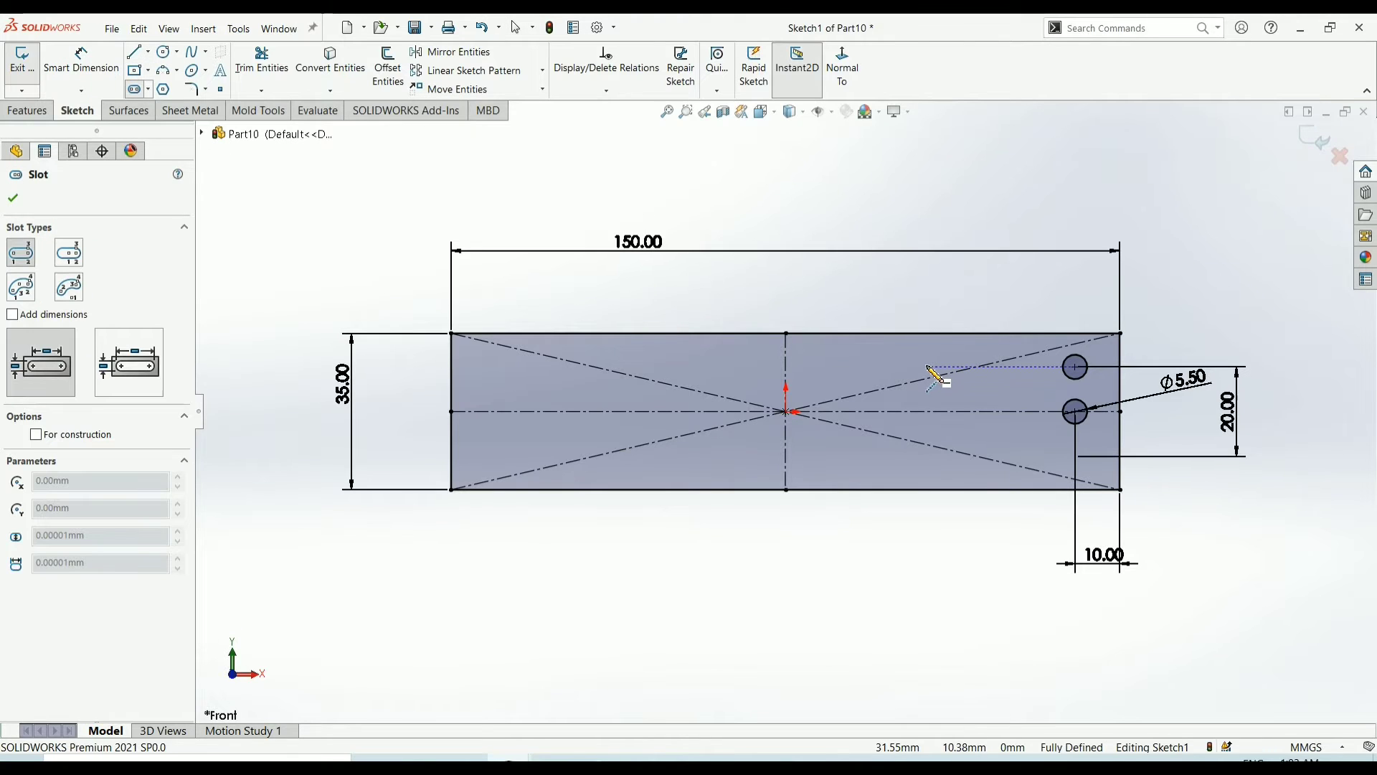
click(903, 372)
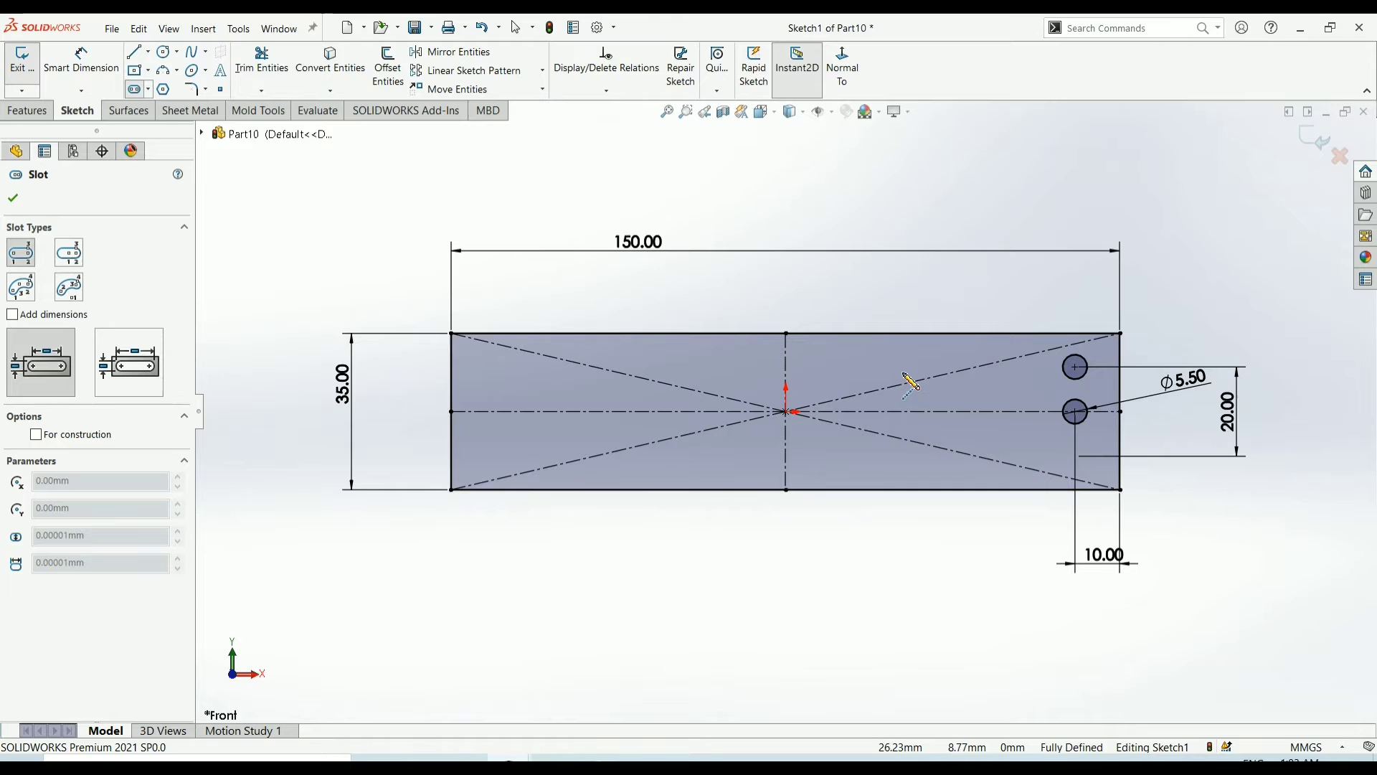
click(979, 373)
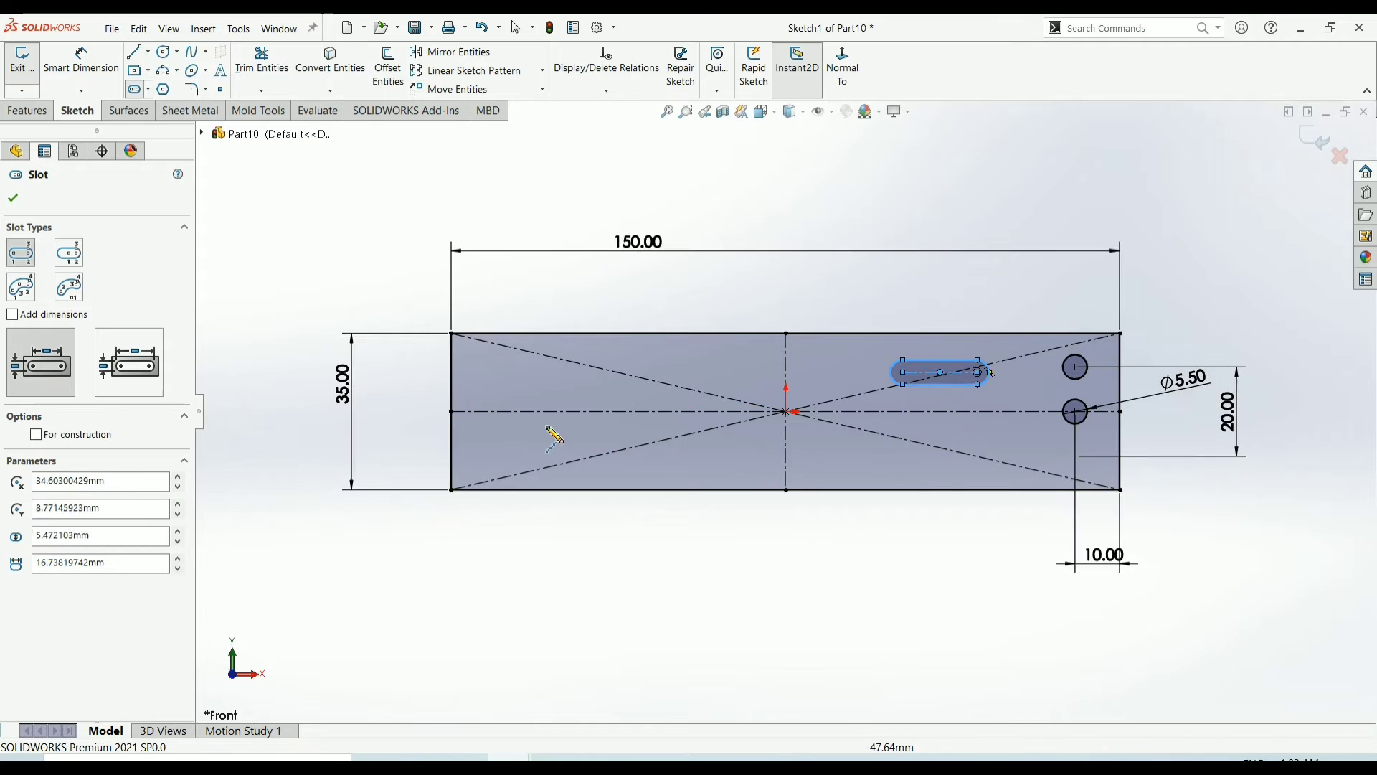
click(13, 200)
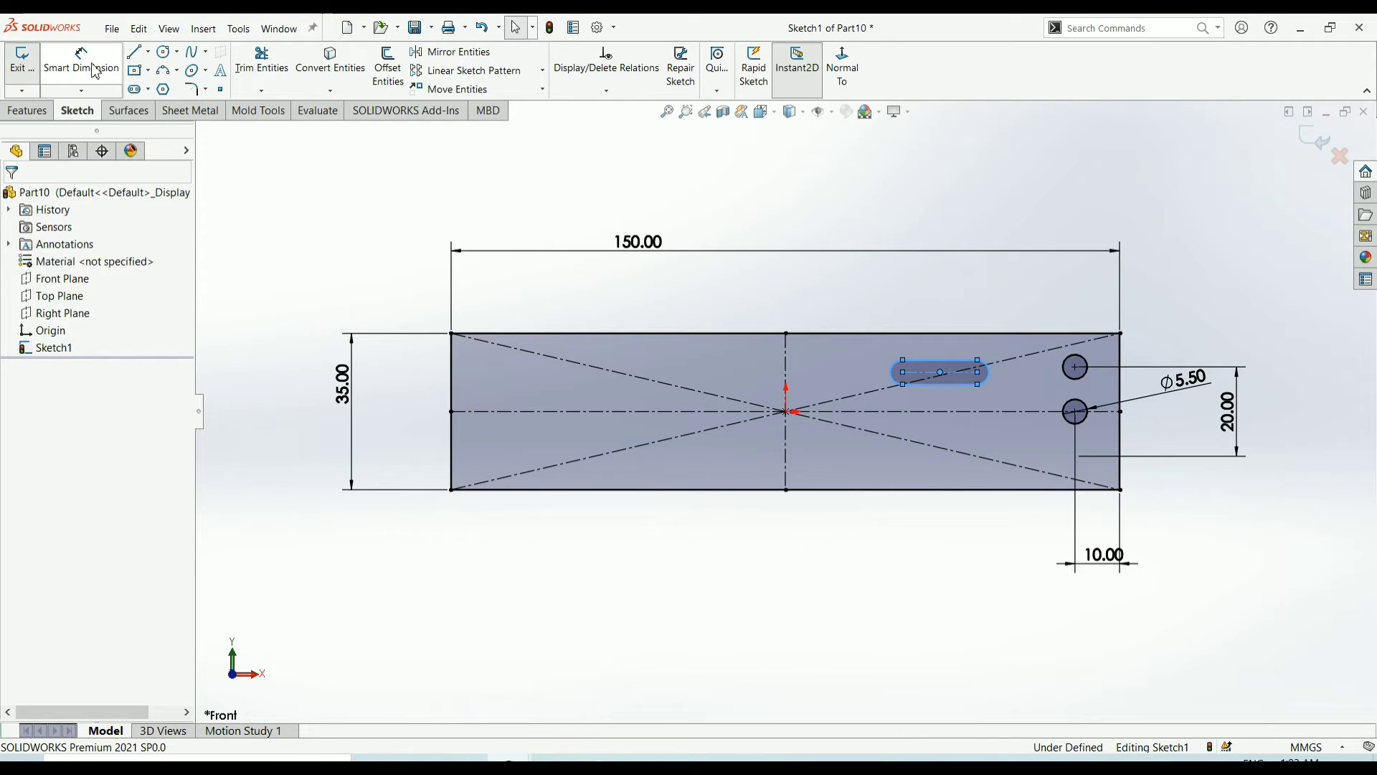
click(926, 378)
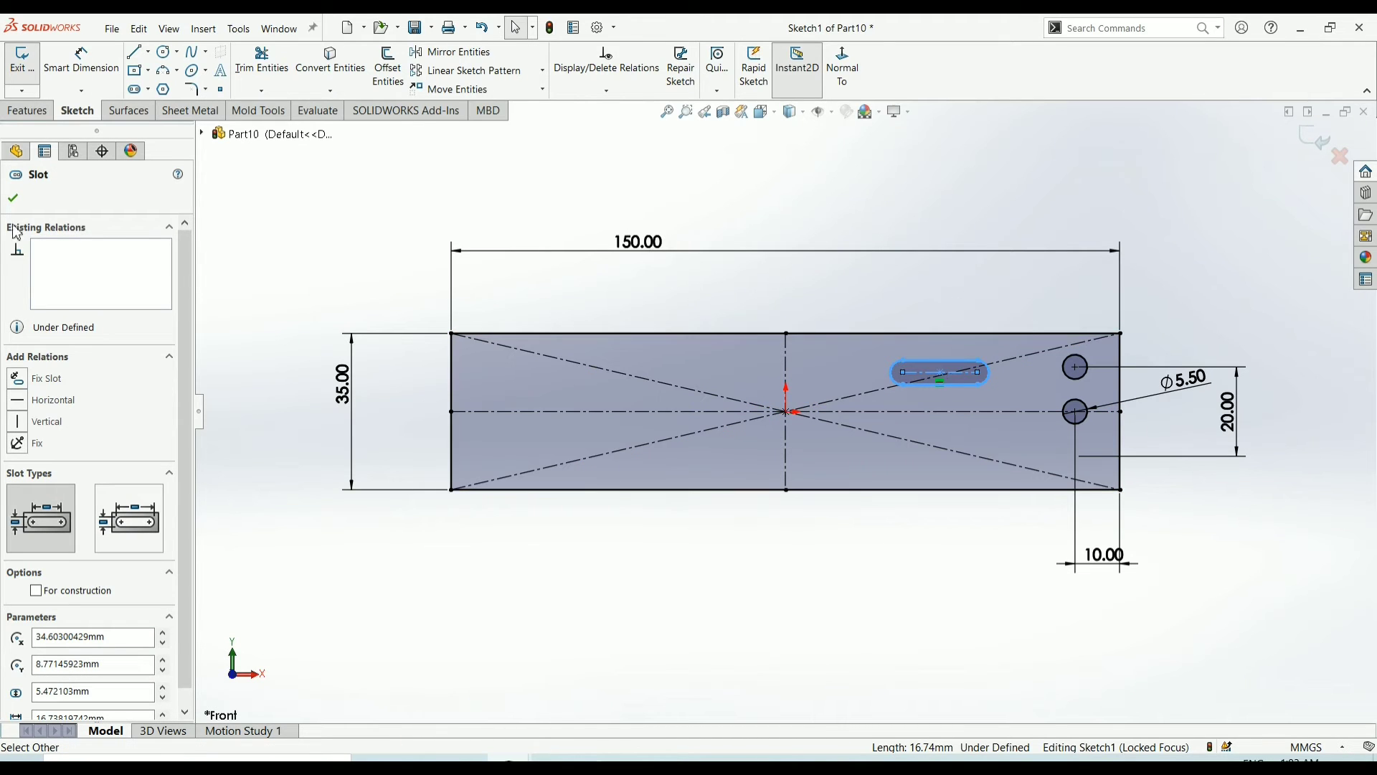
click(14, 200)
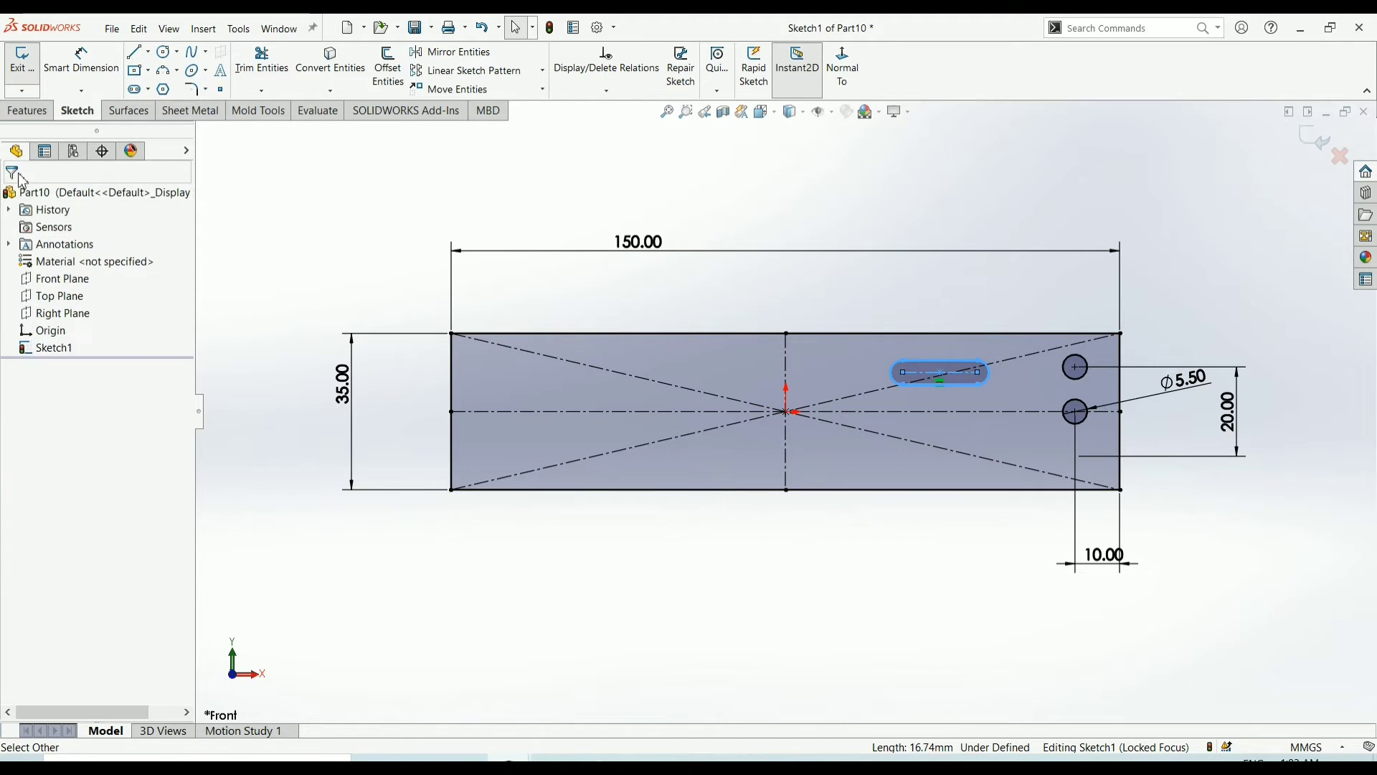
Set the slot's vertical offset from the centreline to 9 mm
click(80, 72)
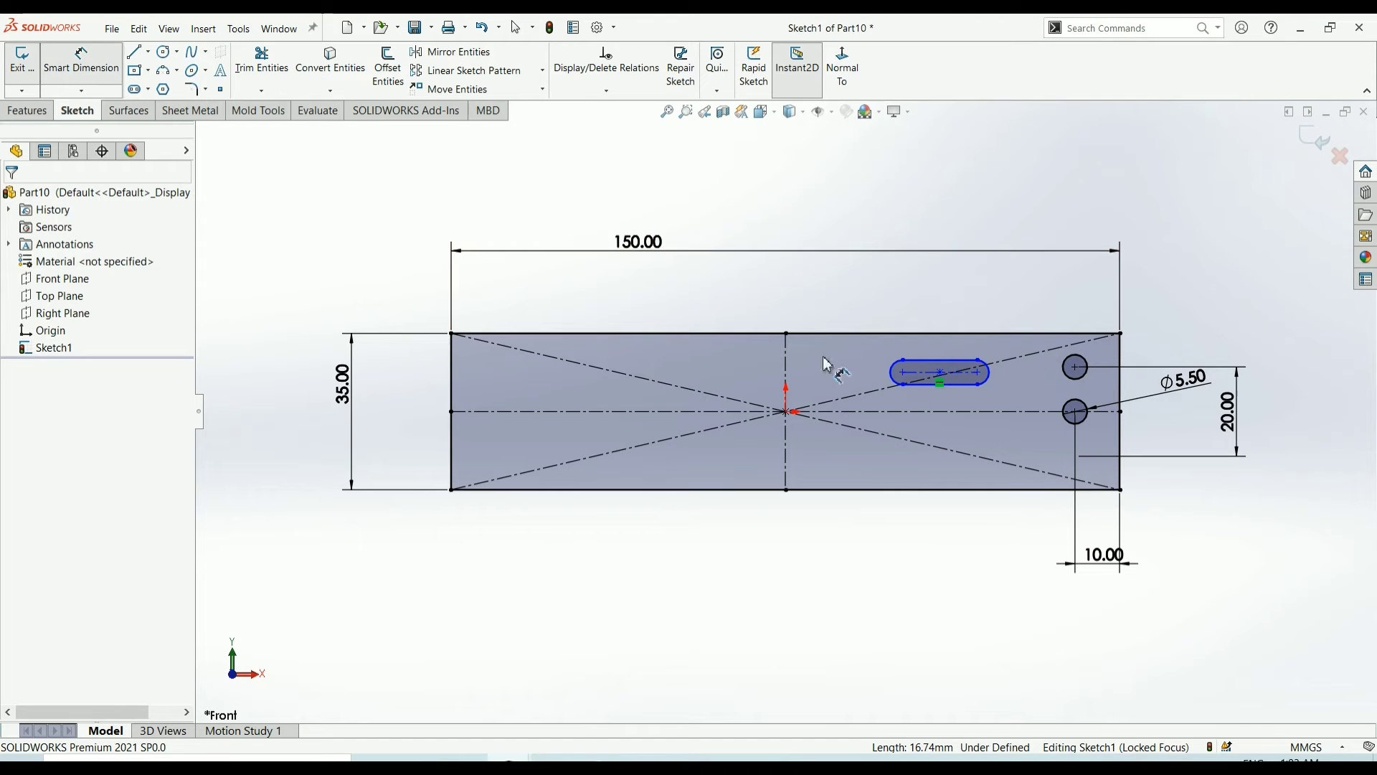
click(924, 377)
click(929, 412)
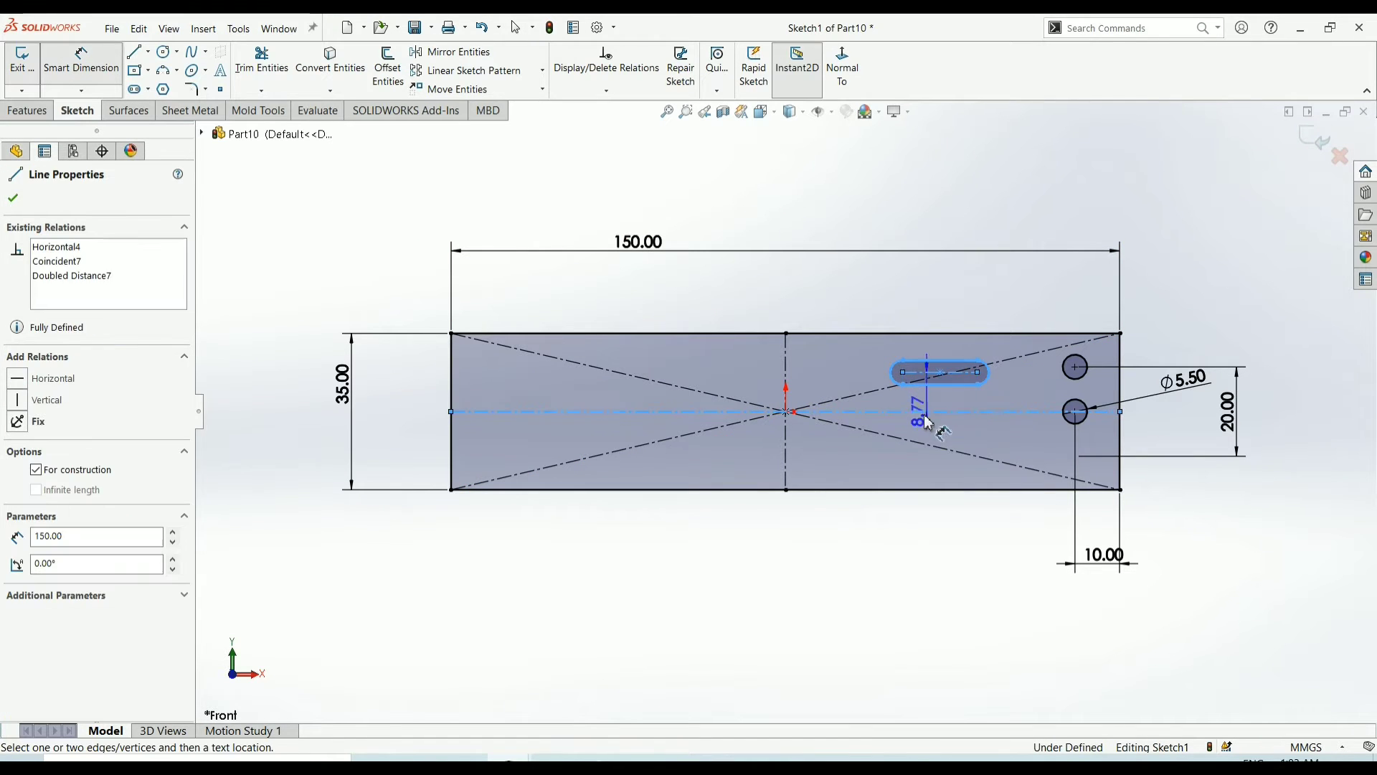
click(889, 468)
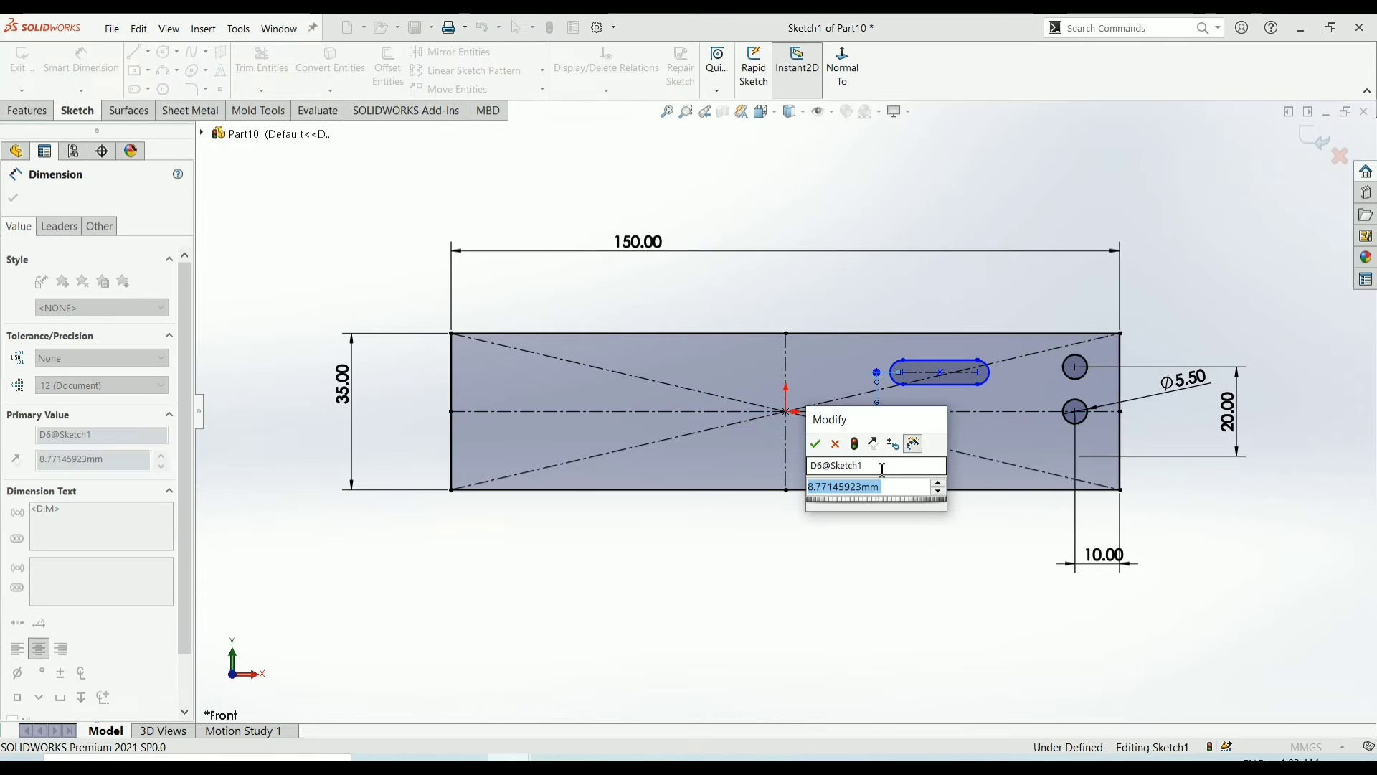
text(9)
key(Return)
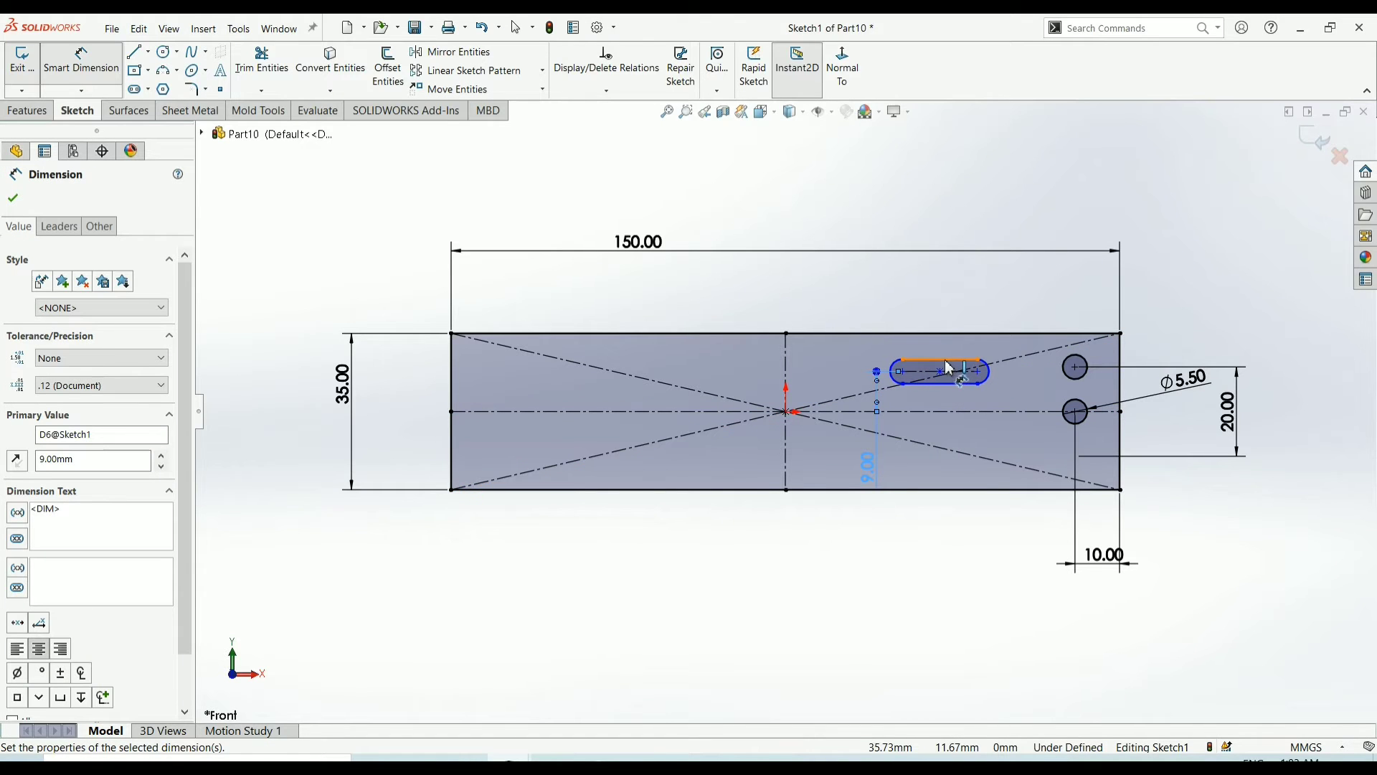
Set the slot length to 10 mm and its distance from the hole centres to 25 mm
click(950, 369)
click(947, 208)
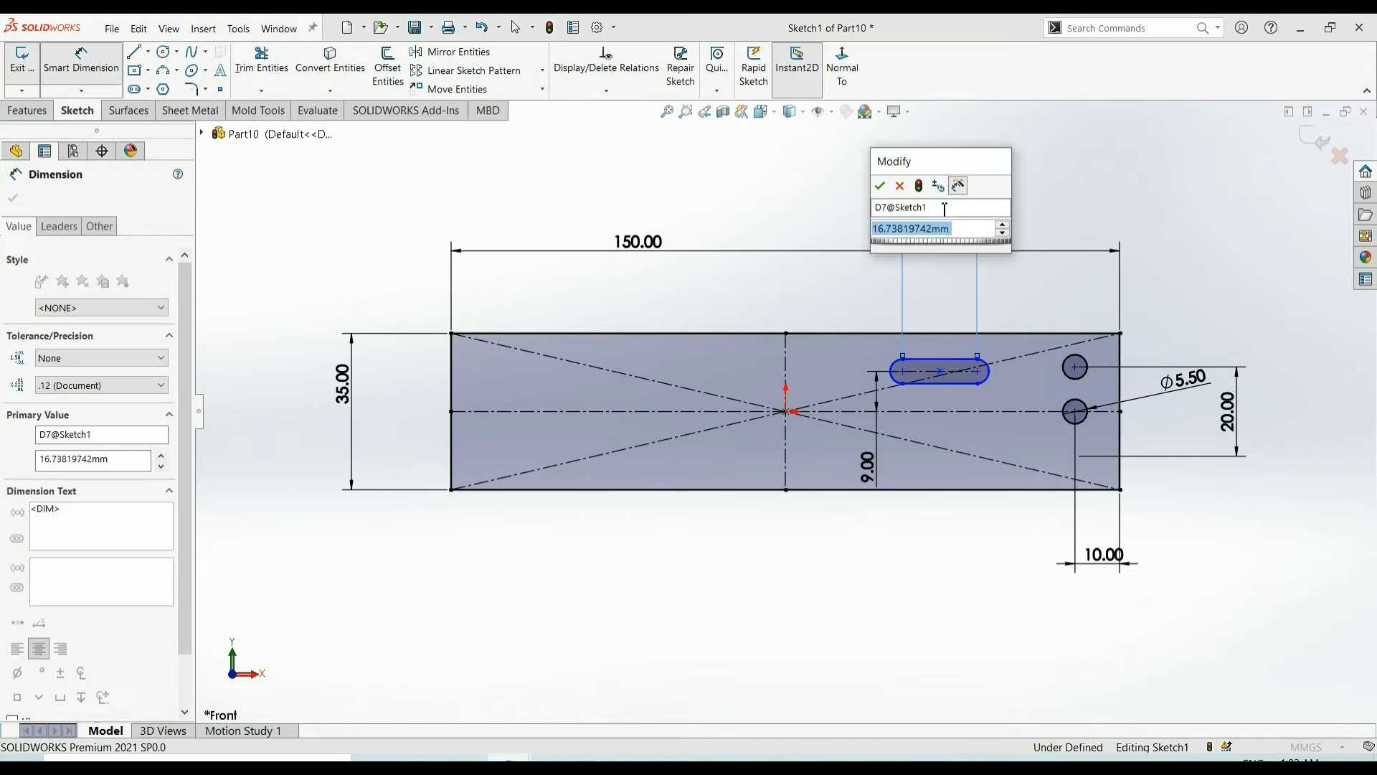
text(10)
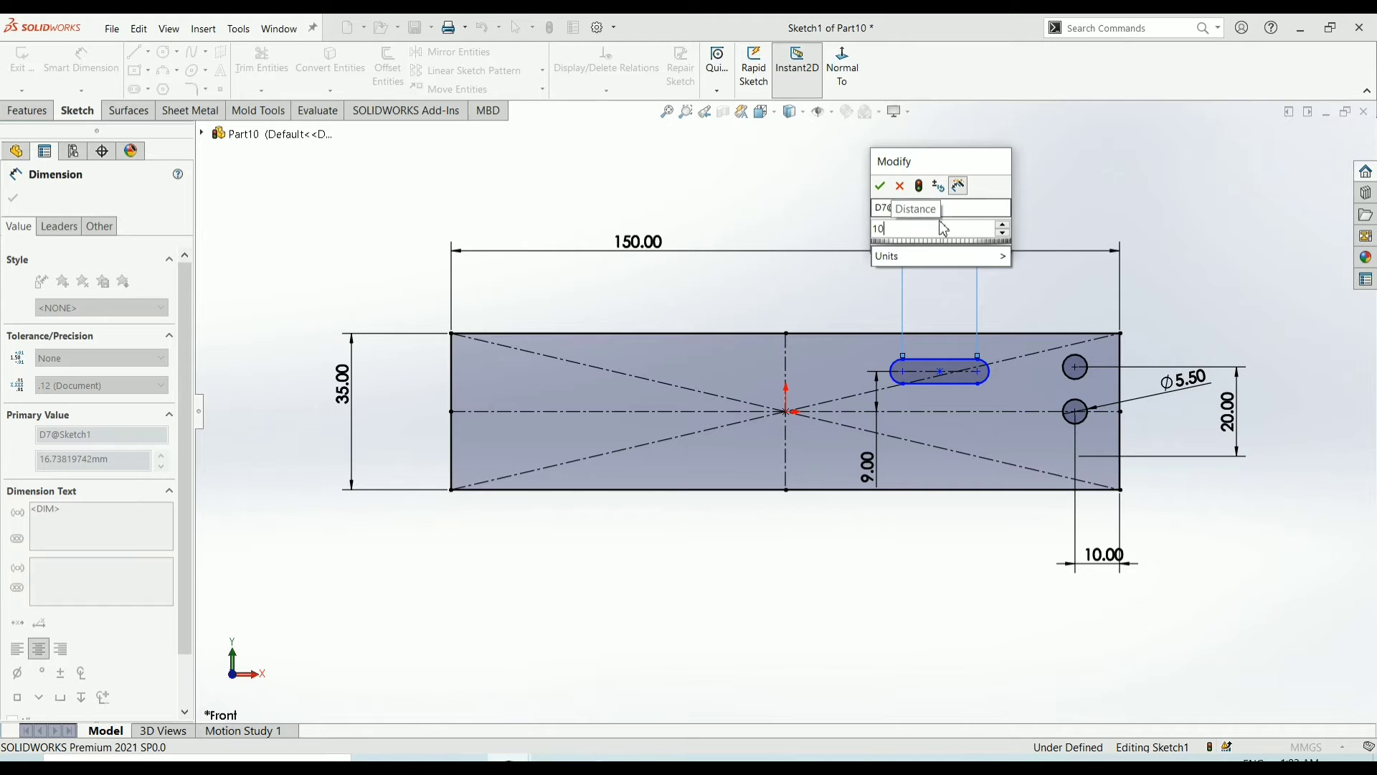
key(Return)
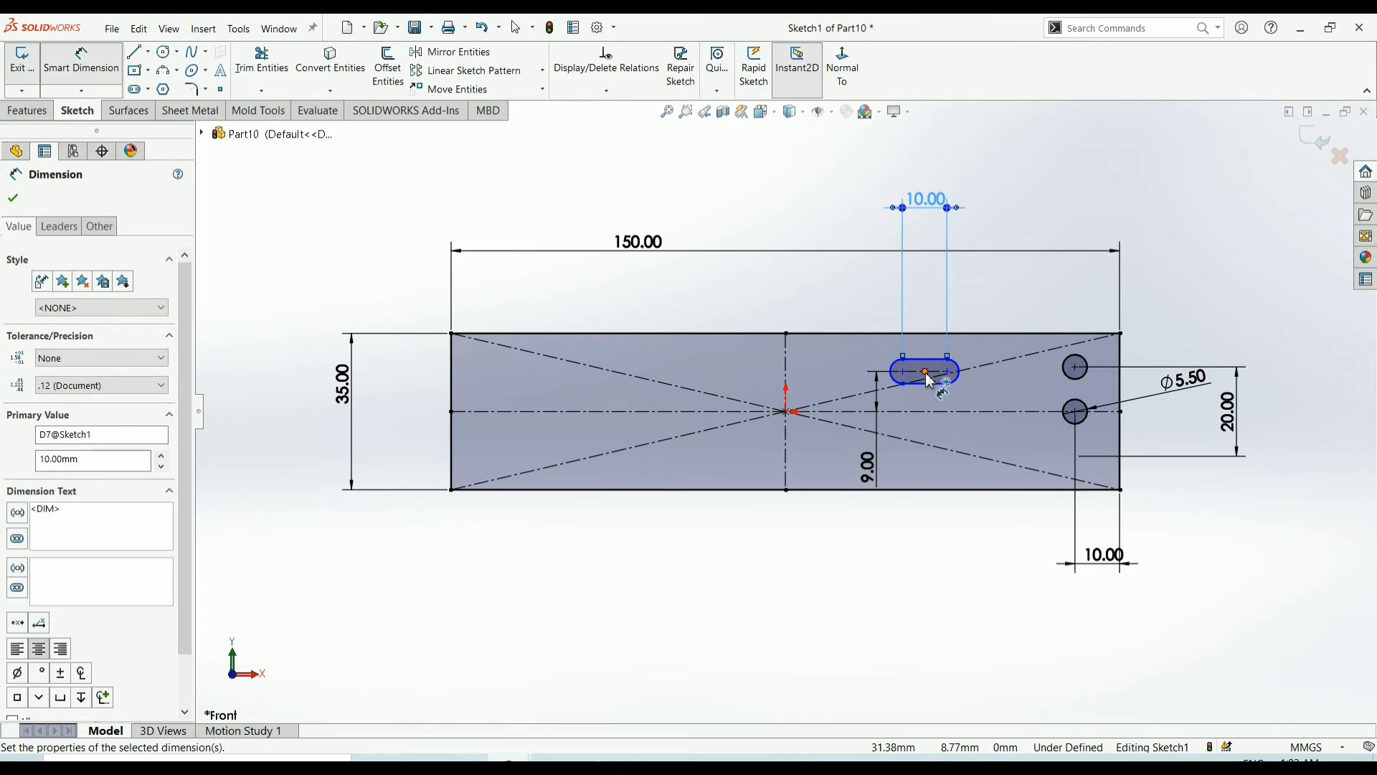
click(930, 379)
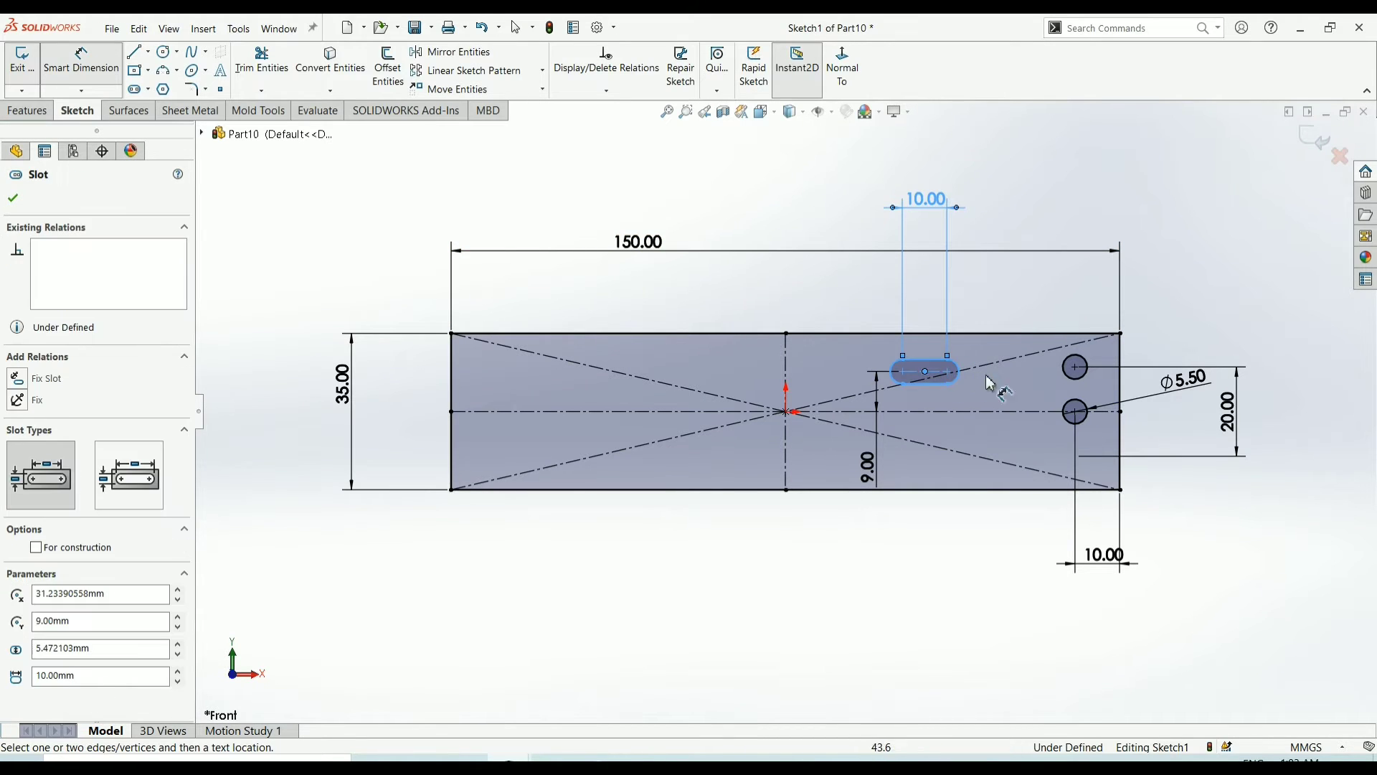
click(1077, 414)
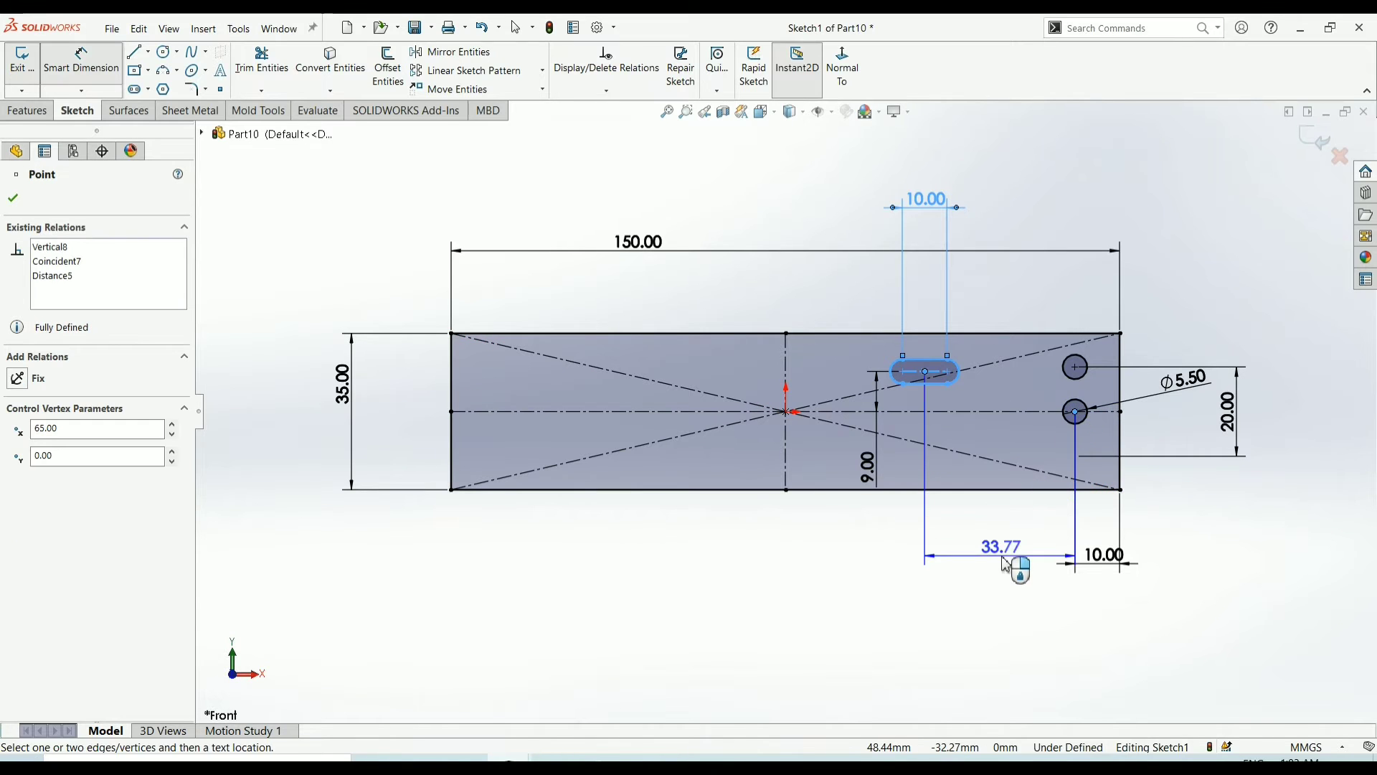
click(1006, 558)
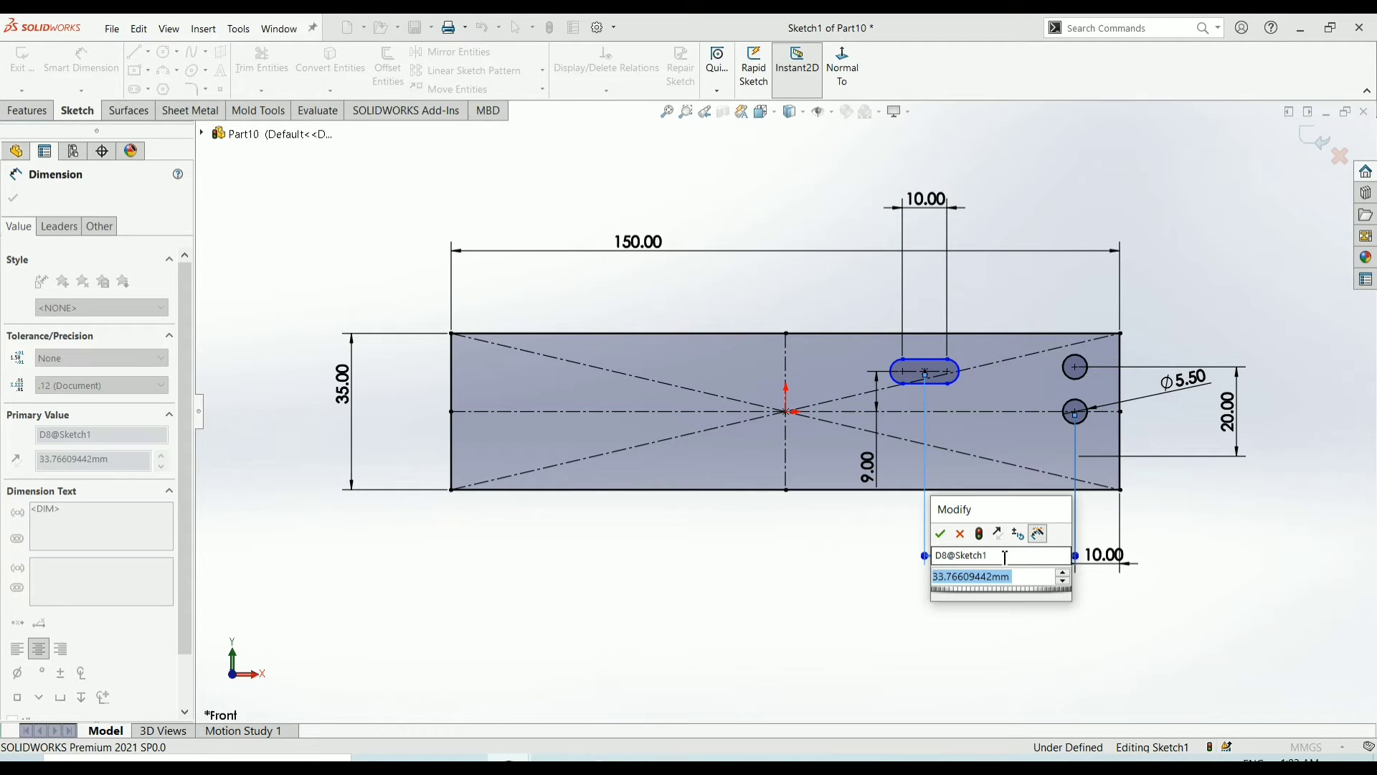
text(25)
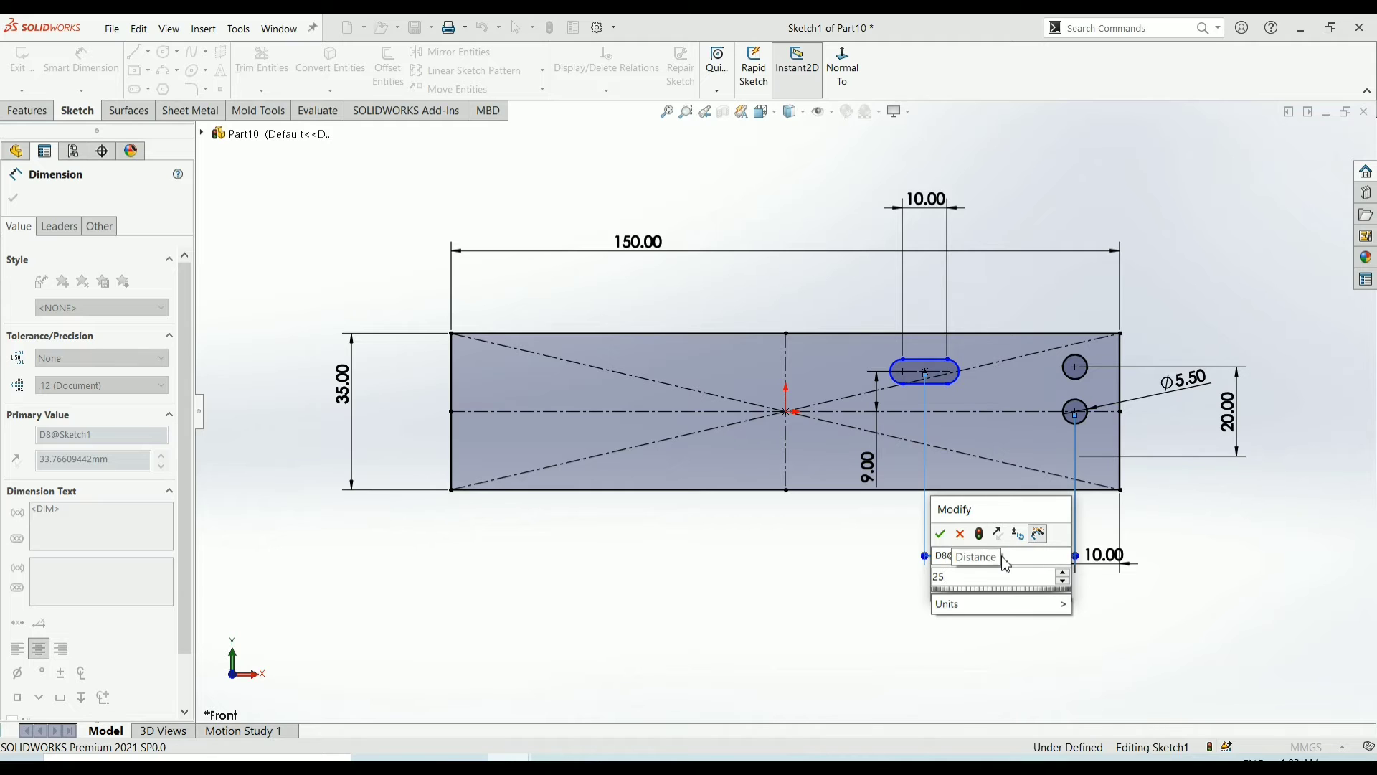
key(Return)
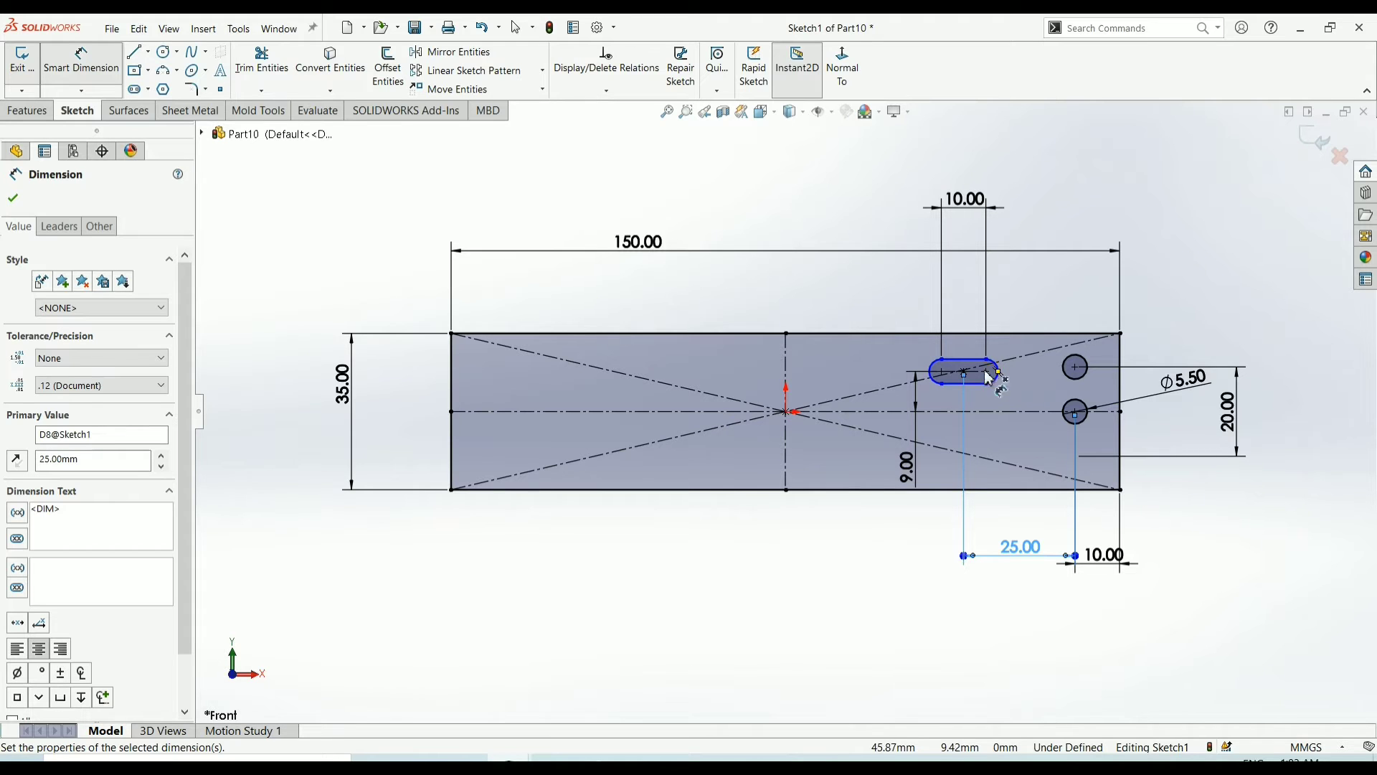
Give the slot's end arc a 6 mm radius dimension (R6.00)
click(935, 371)
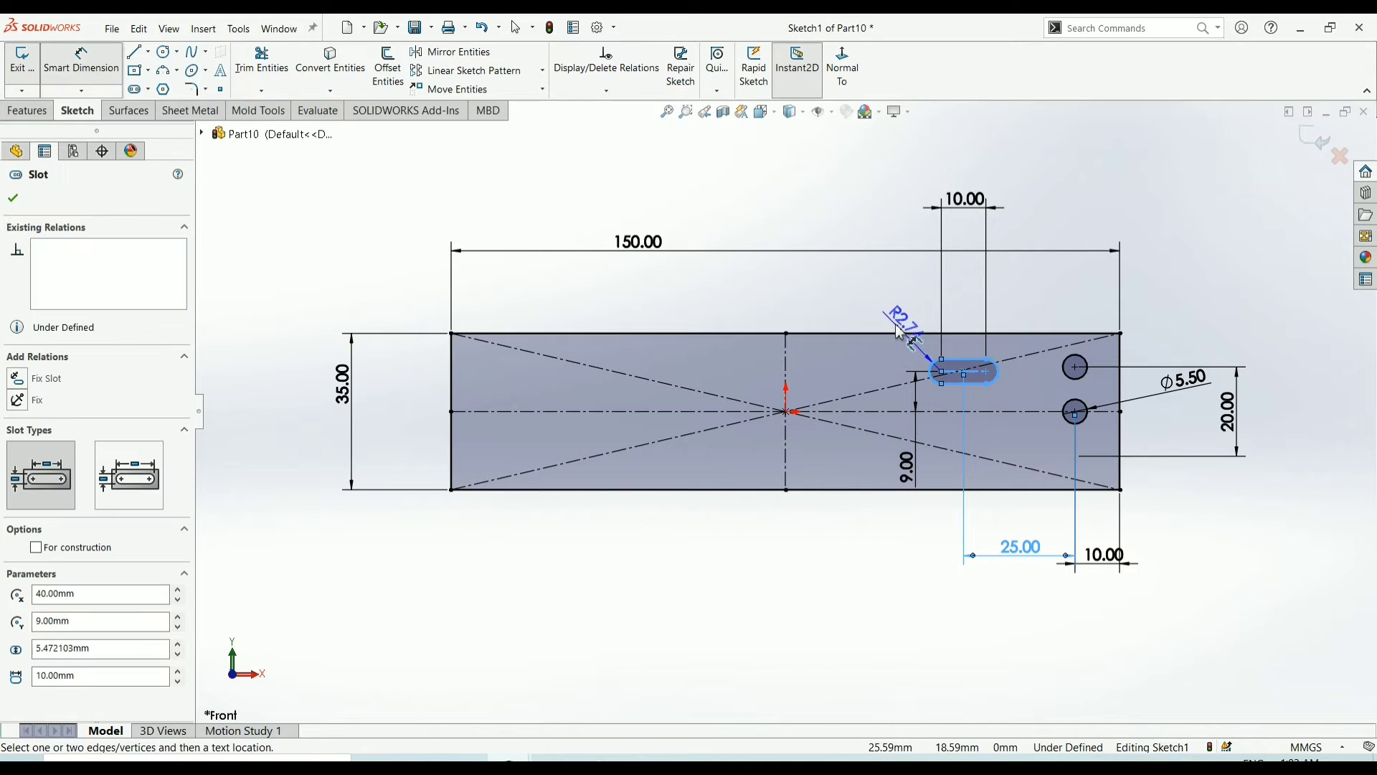
click(870, 289)
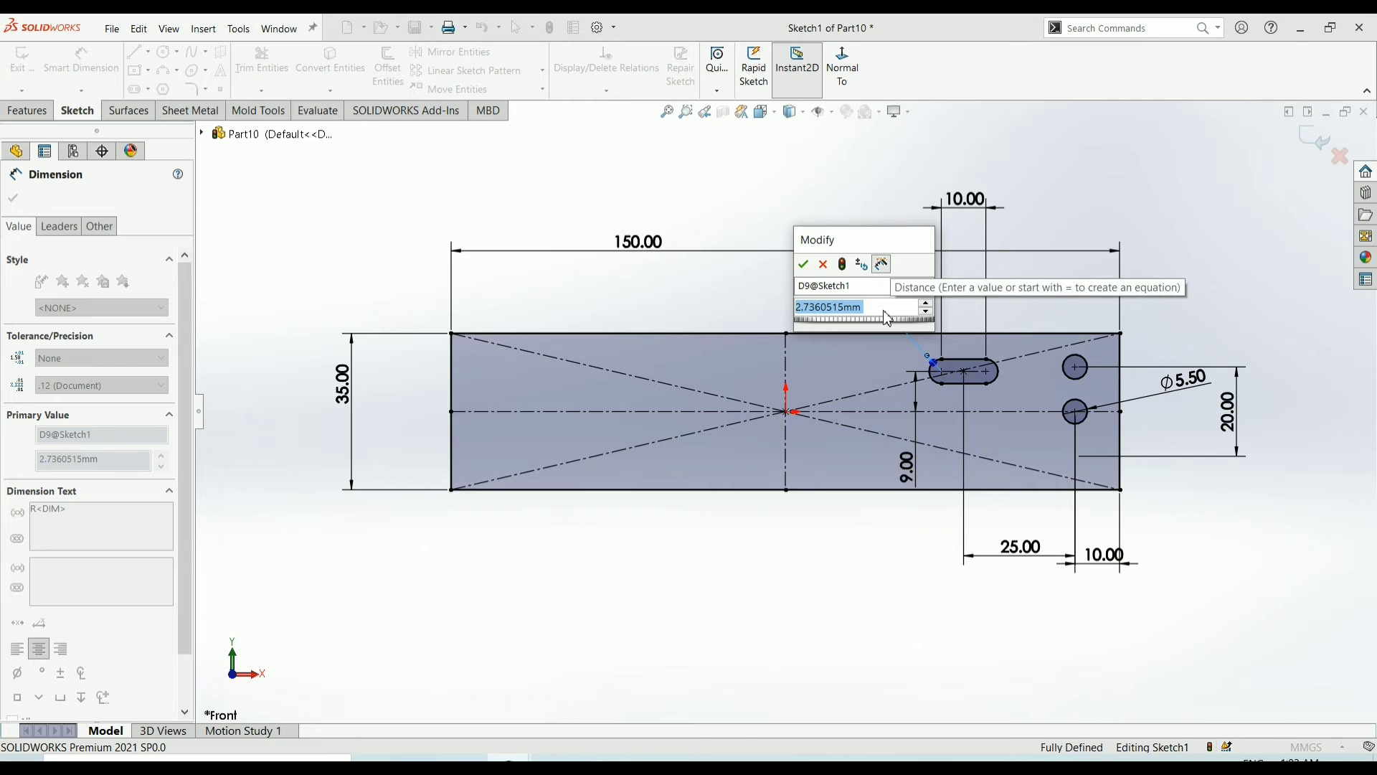
text(6)
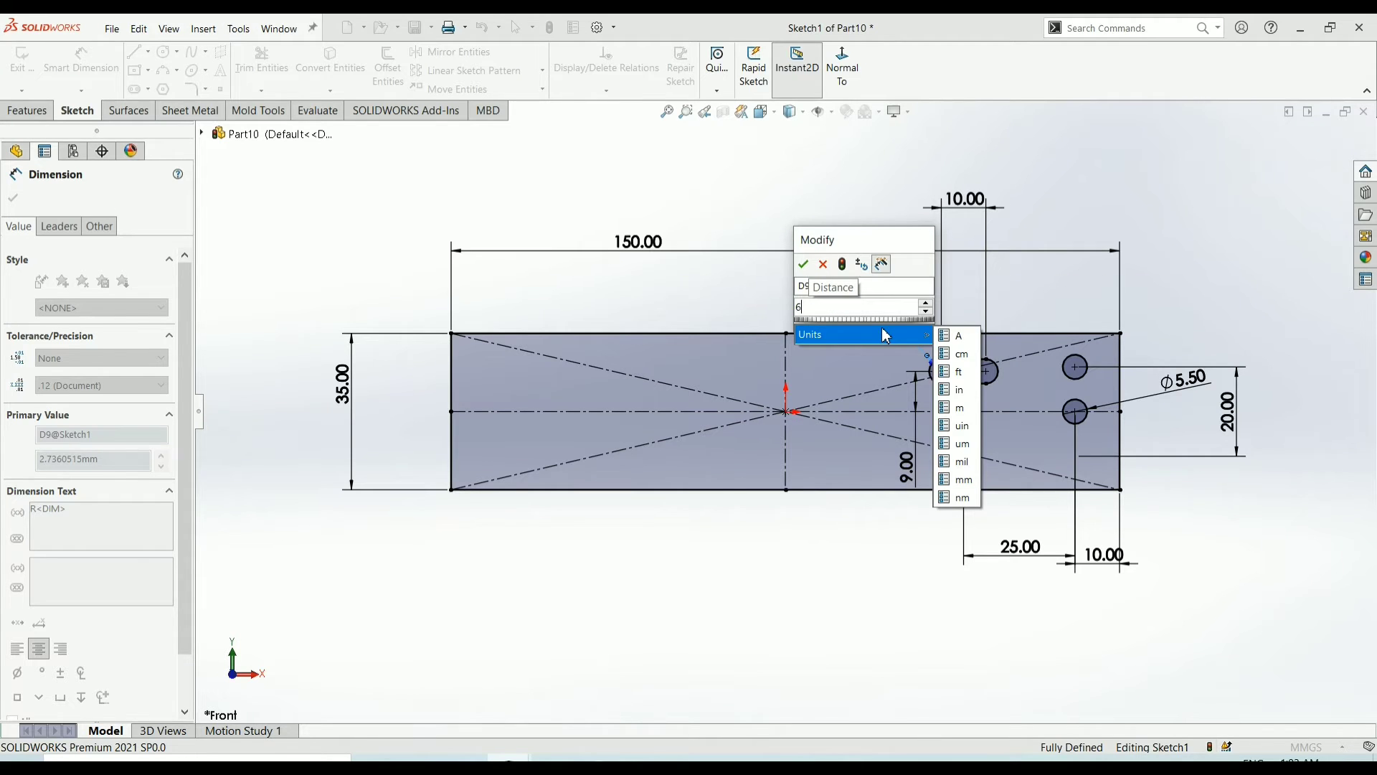
key(Return)
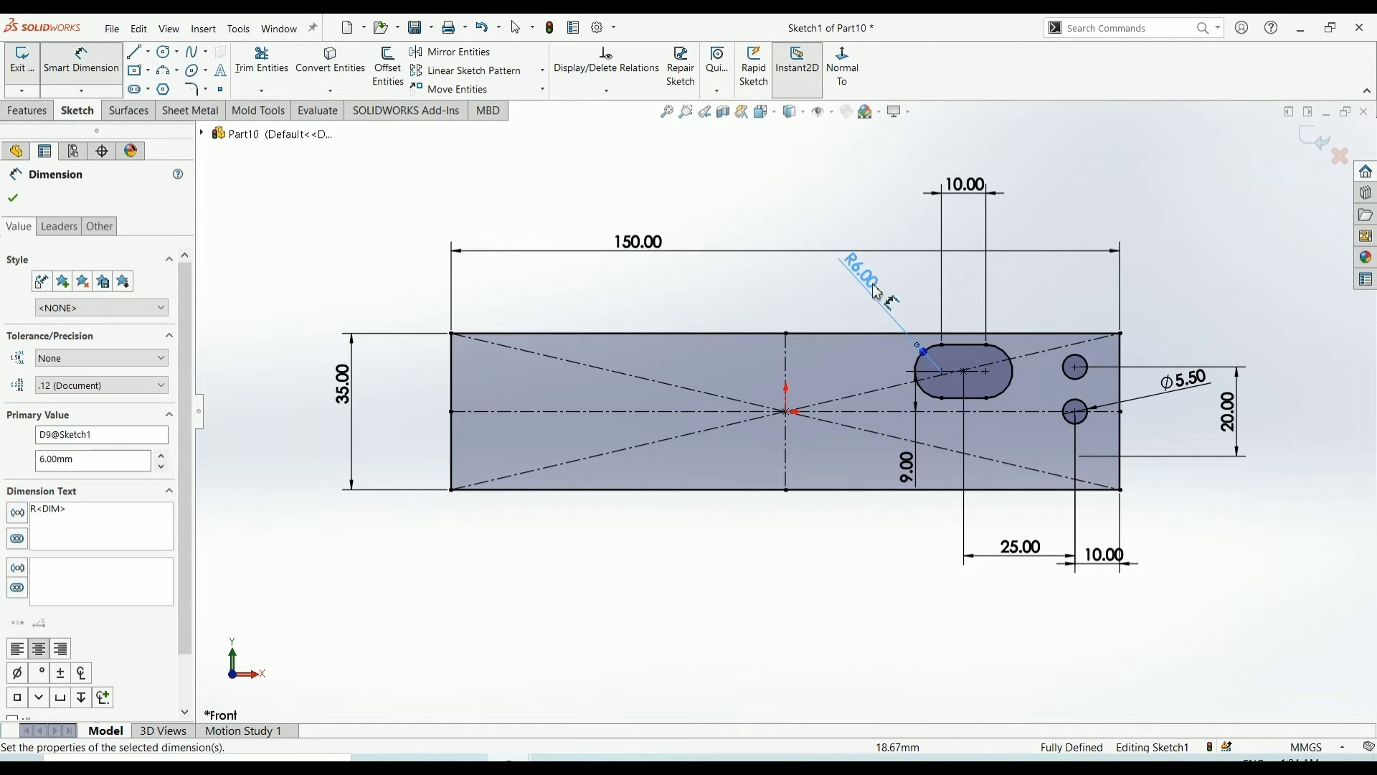
double_click(876, 282)
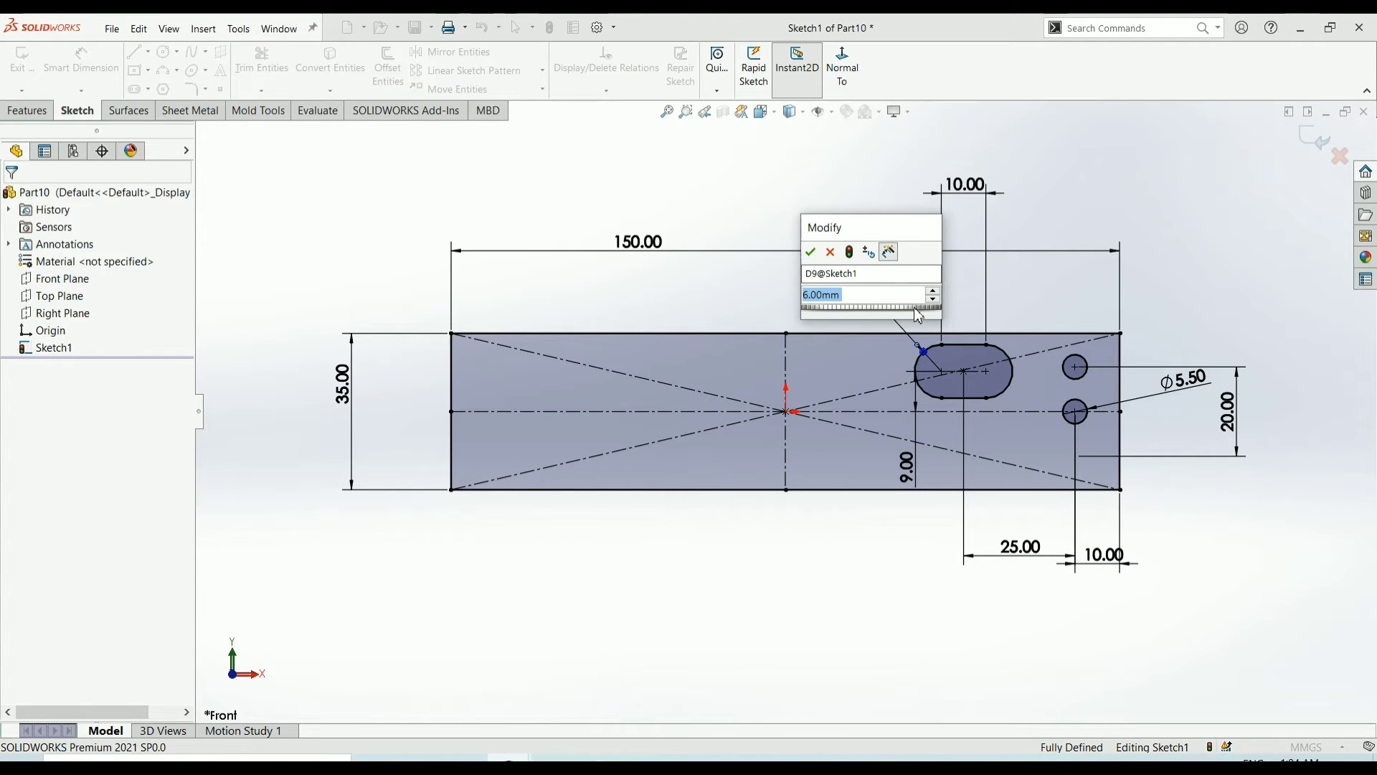
click(831, 252)
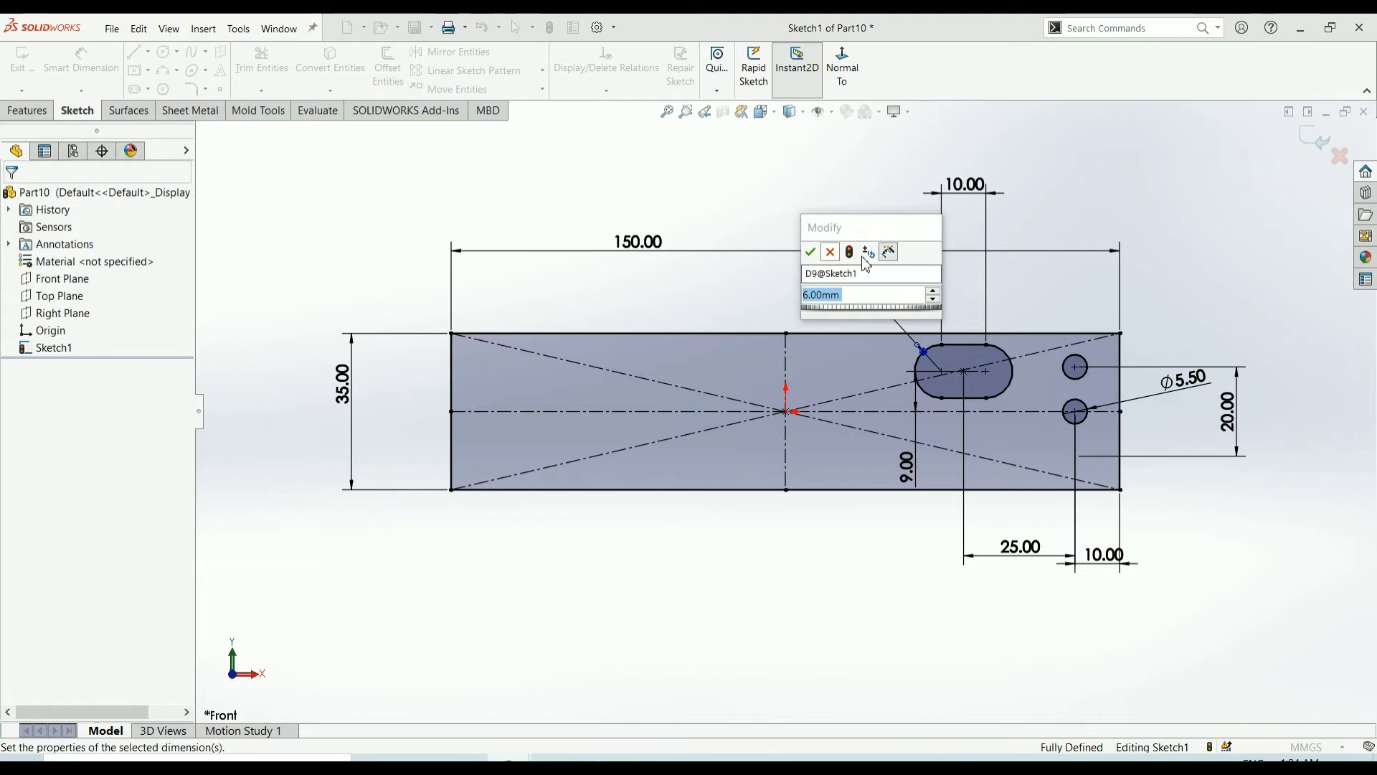
right_click(861, 259)
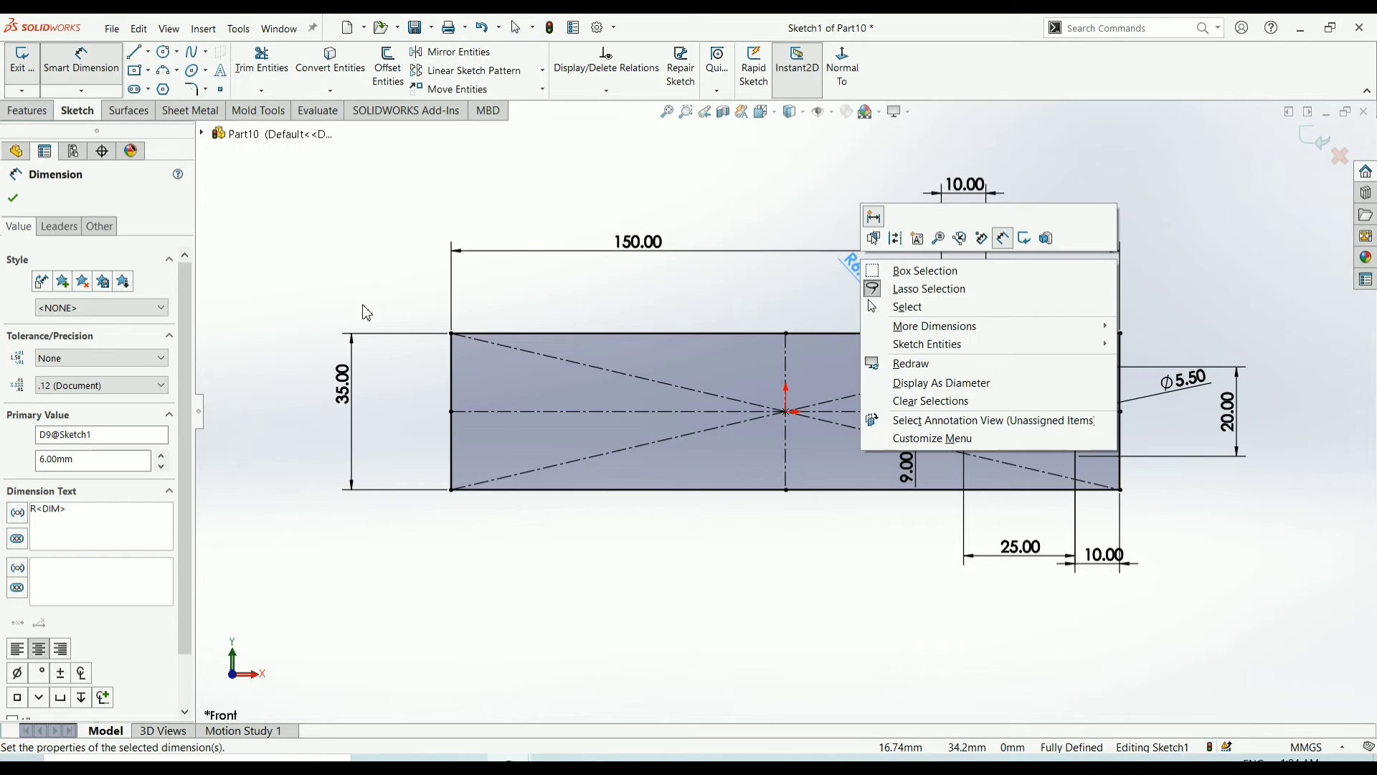
key(Escape)
key(Escape)
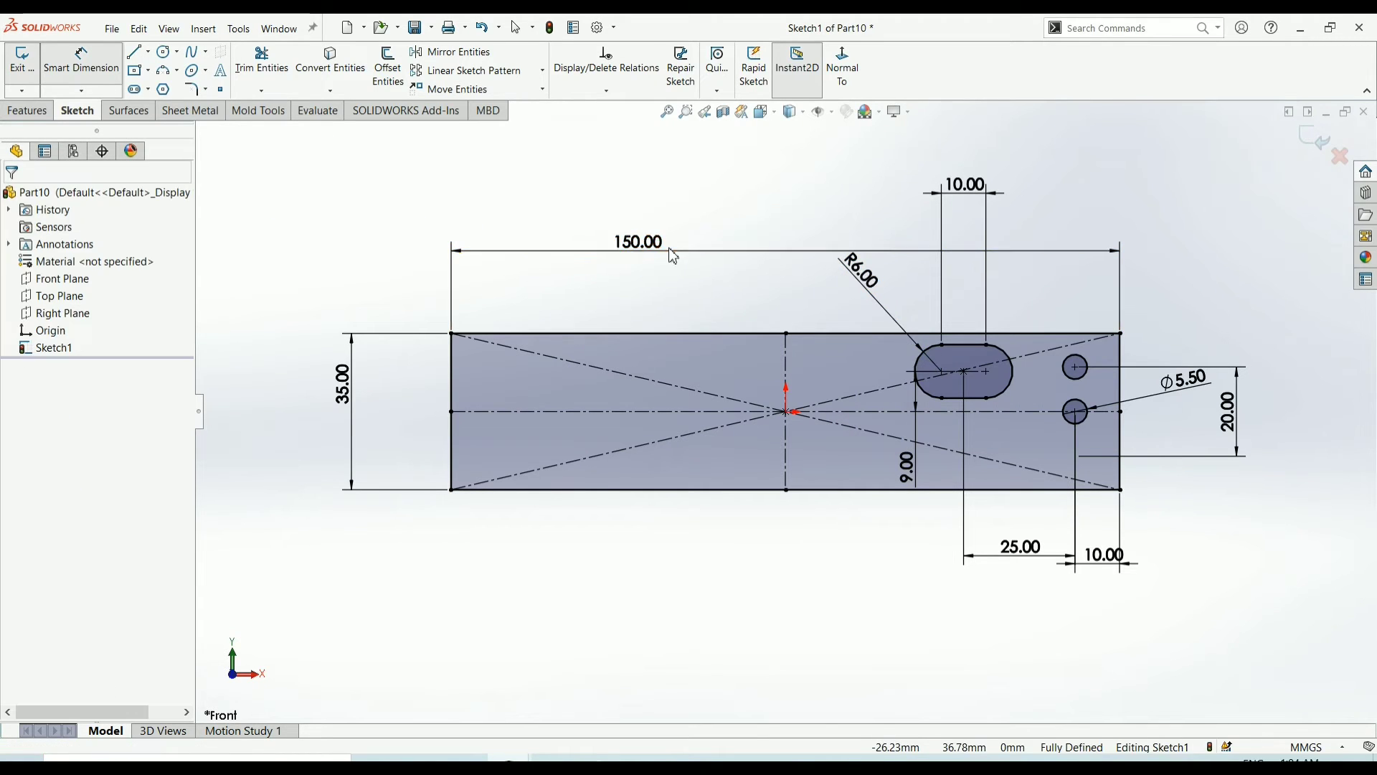
click(870, 286)
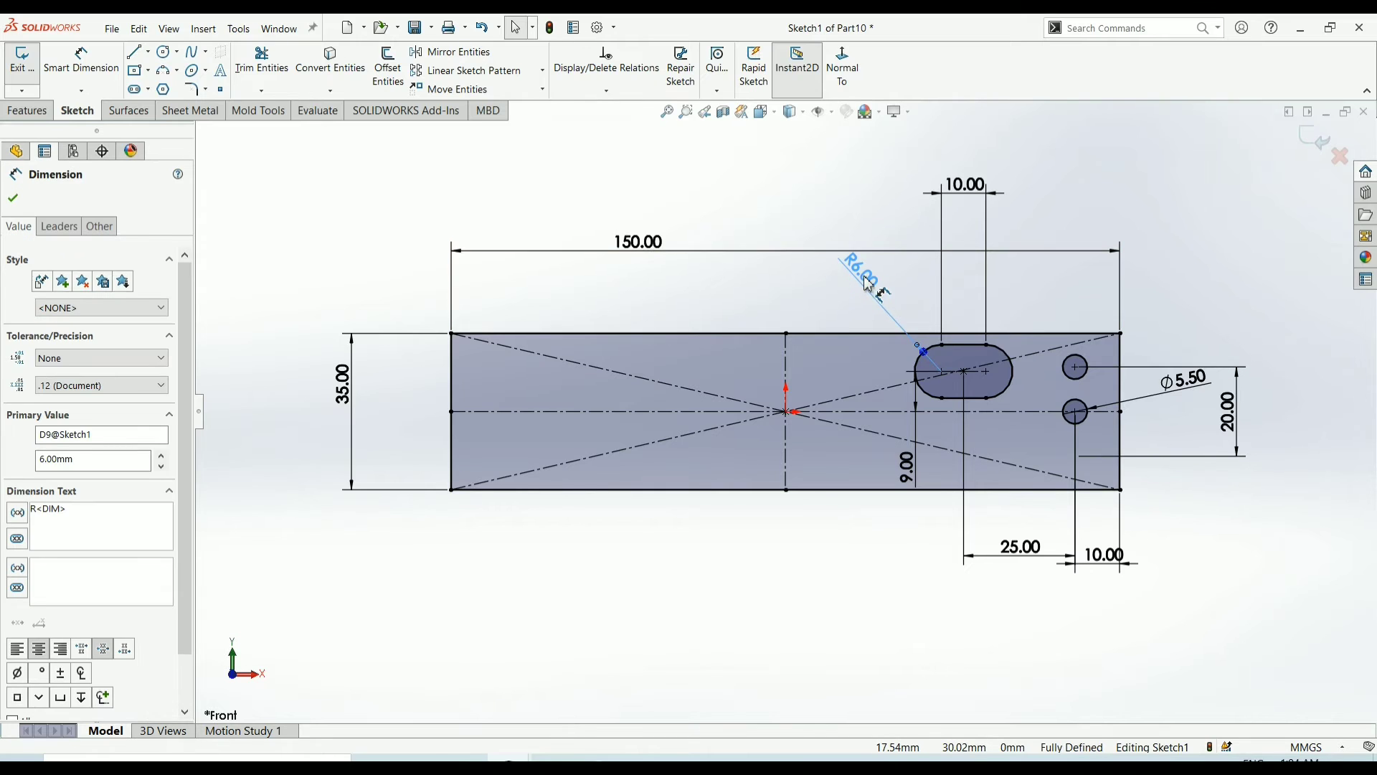
Replace the slot's R6.00 radius dimension with a 5.50 mm slot width dimension
right_click(870, 286)
click(923, 472)
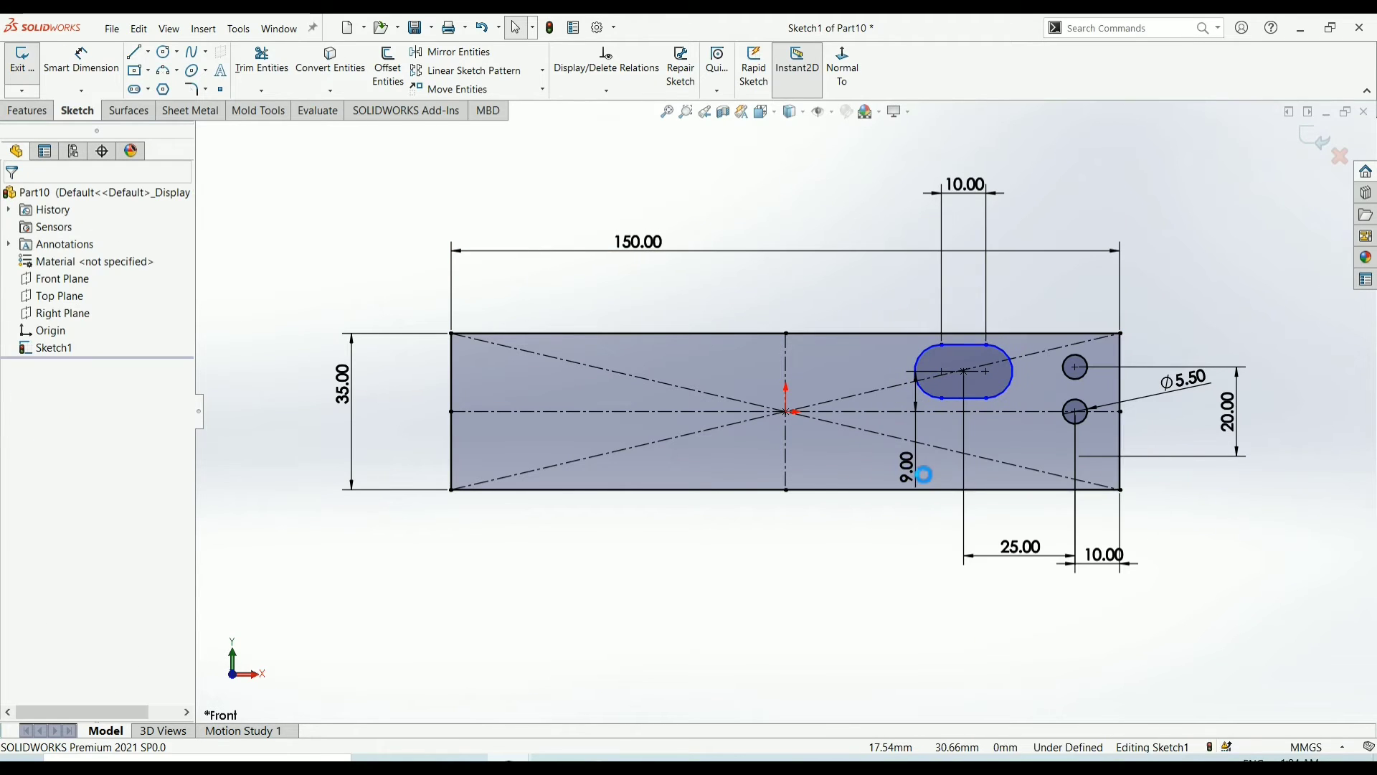
click(74, 77)
click(967, 401)
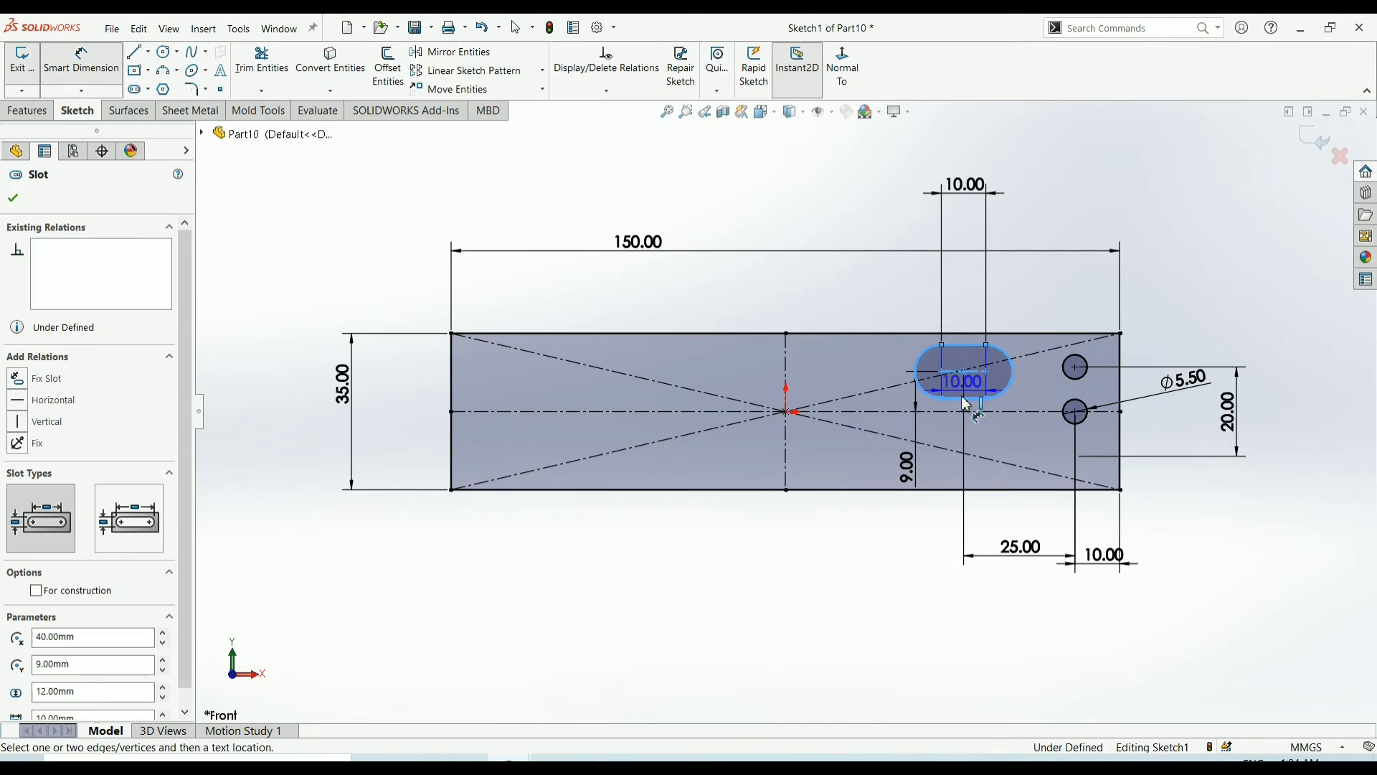
click(961, 345)
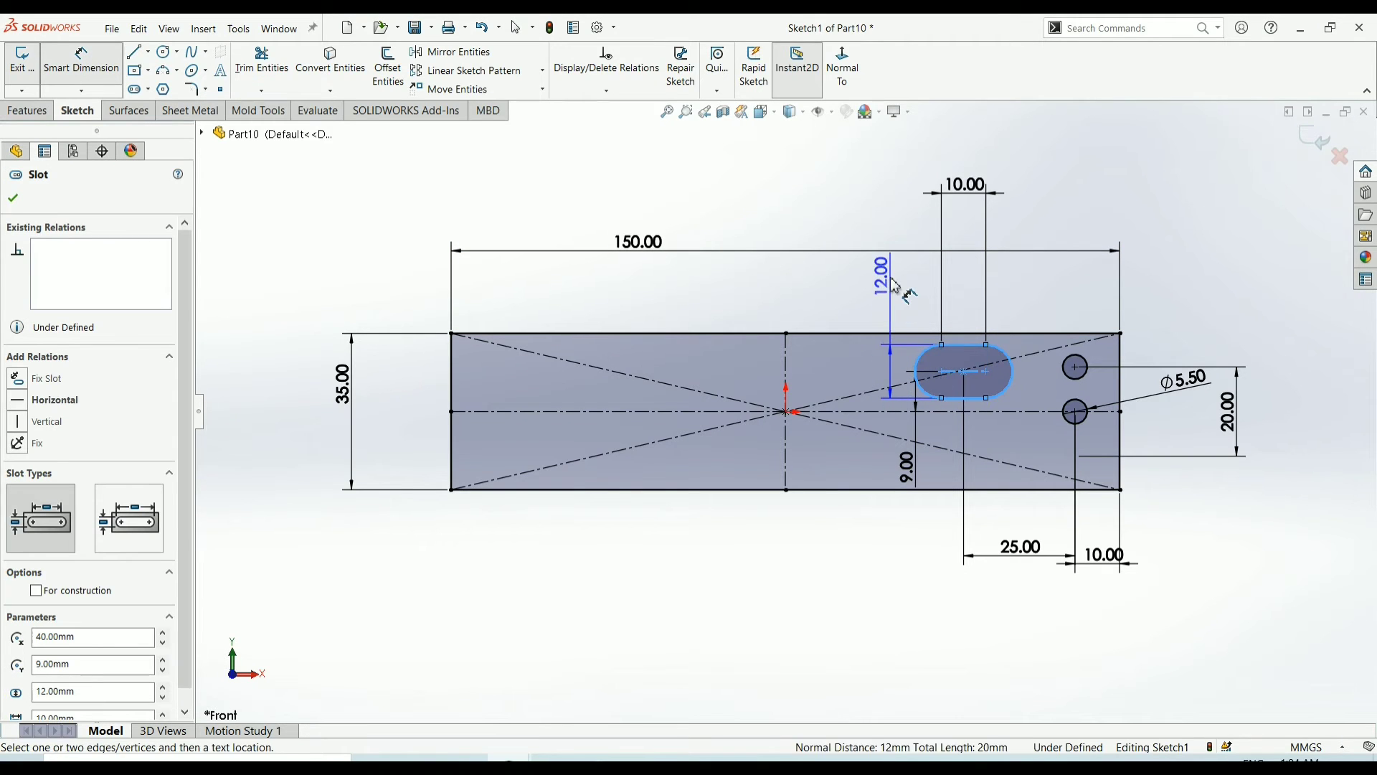
click(896, 286)
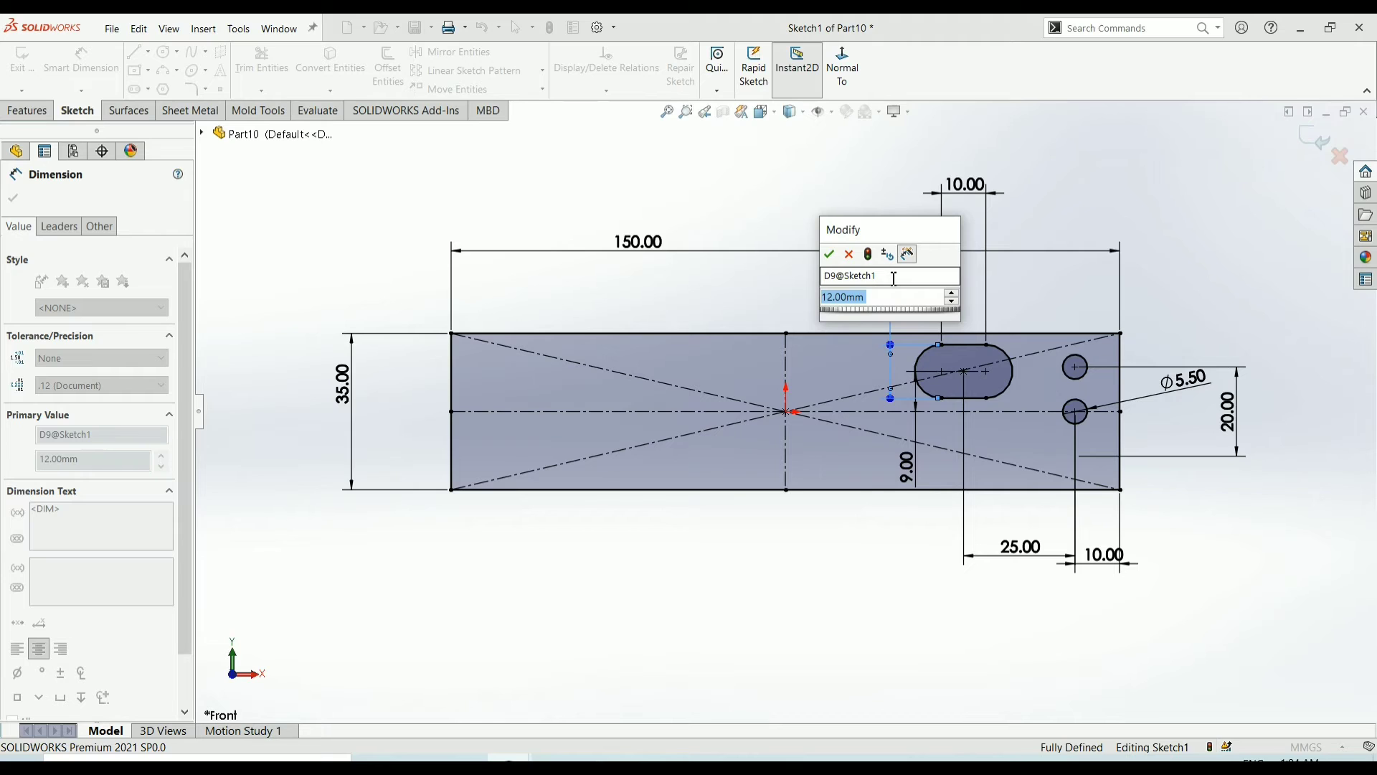
text(5.5)
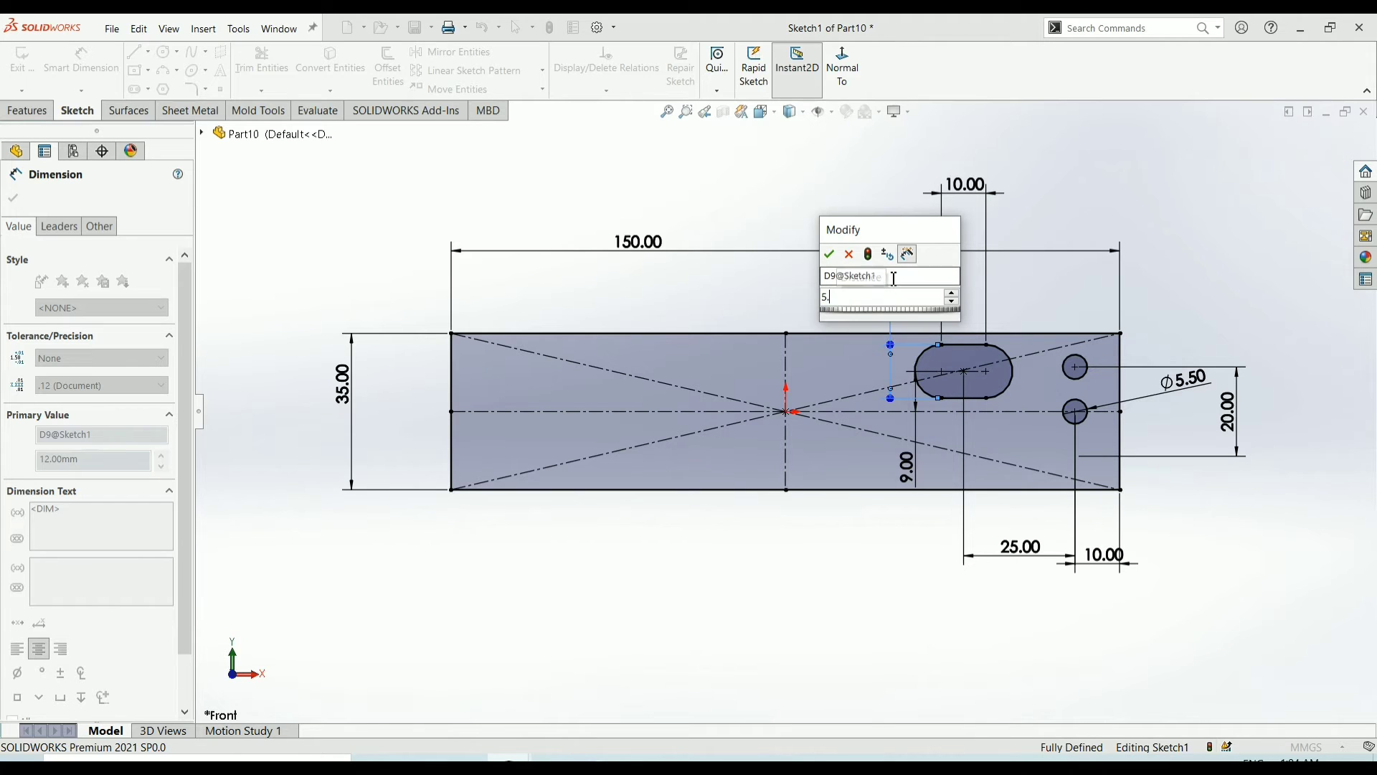
key(Return)
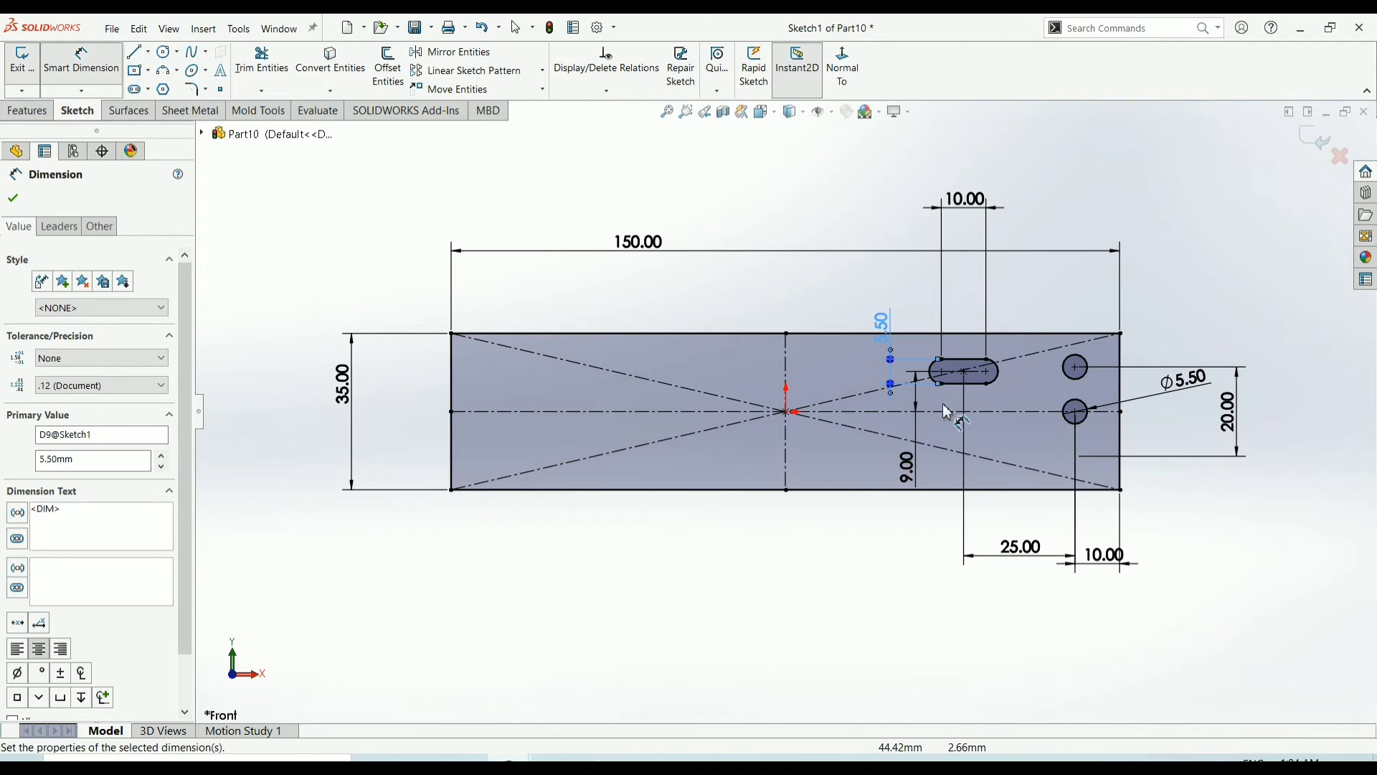
click(15, 198)
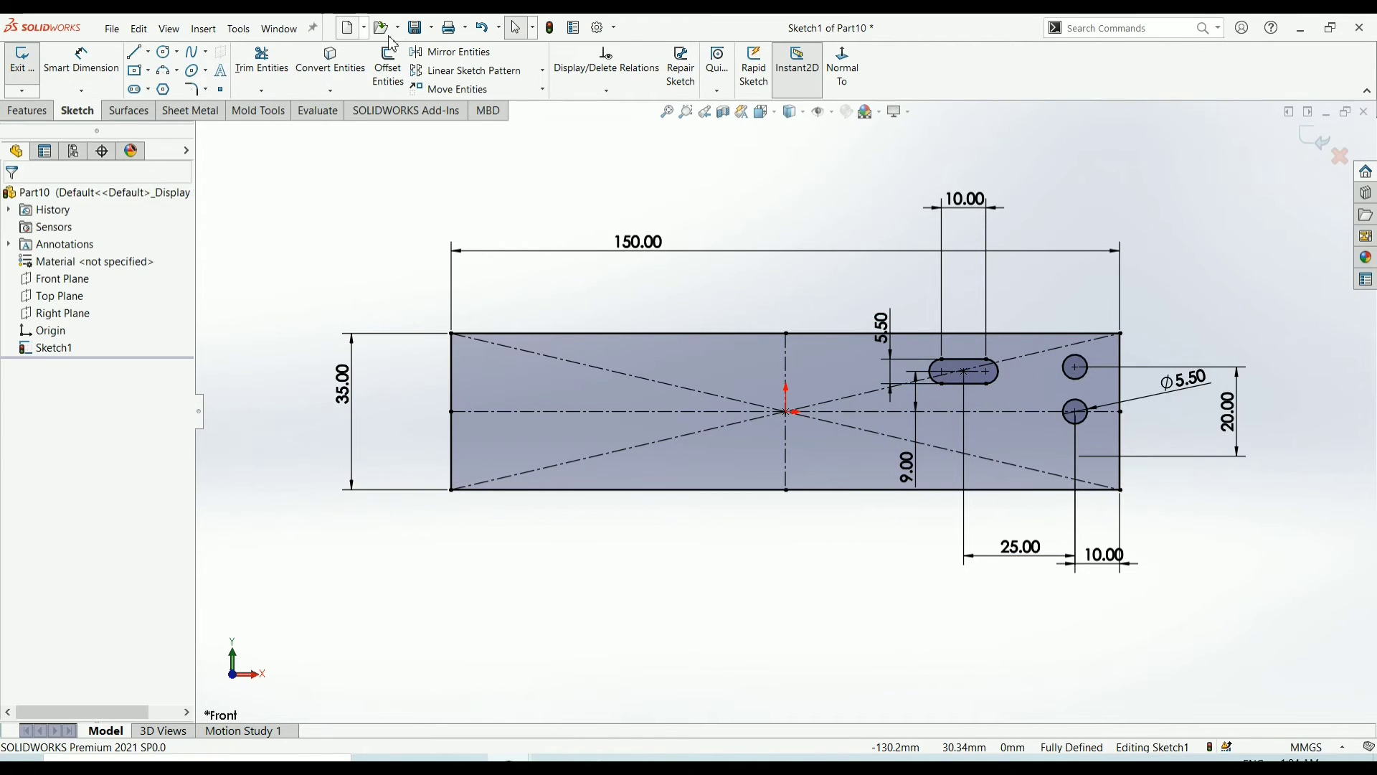
Linearly pattern the slot leftward at 180°, 3 instances spaced 40 mm apart
click(470, 74)
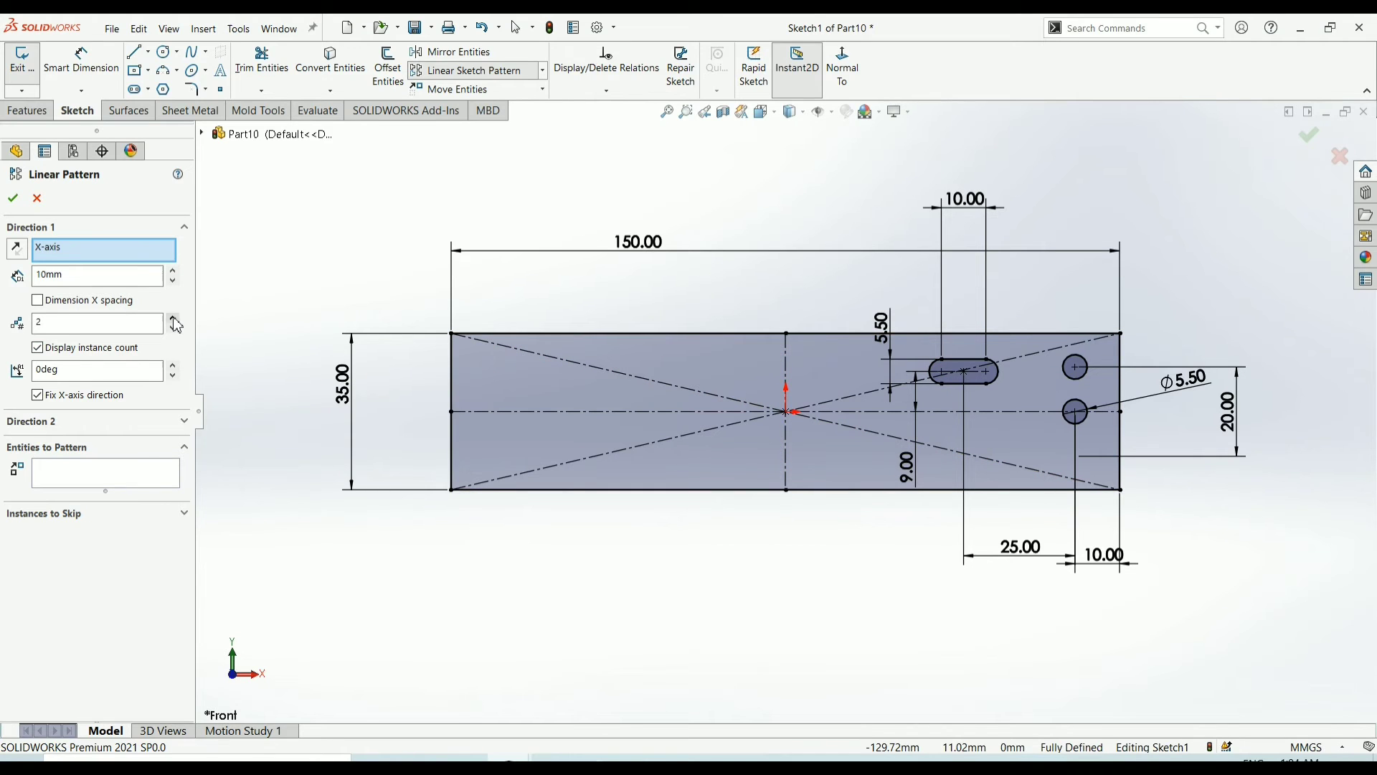
click(92, 488)
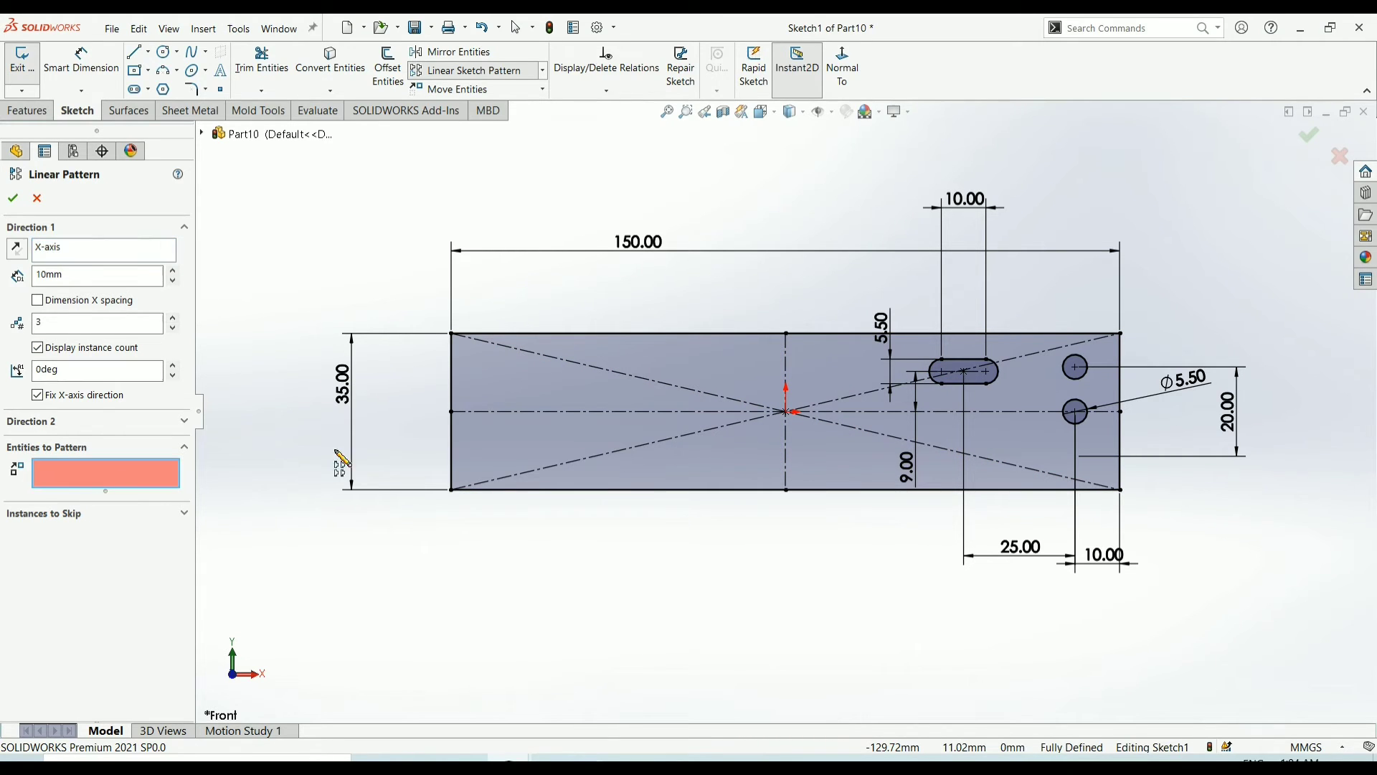
click(959, 384)
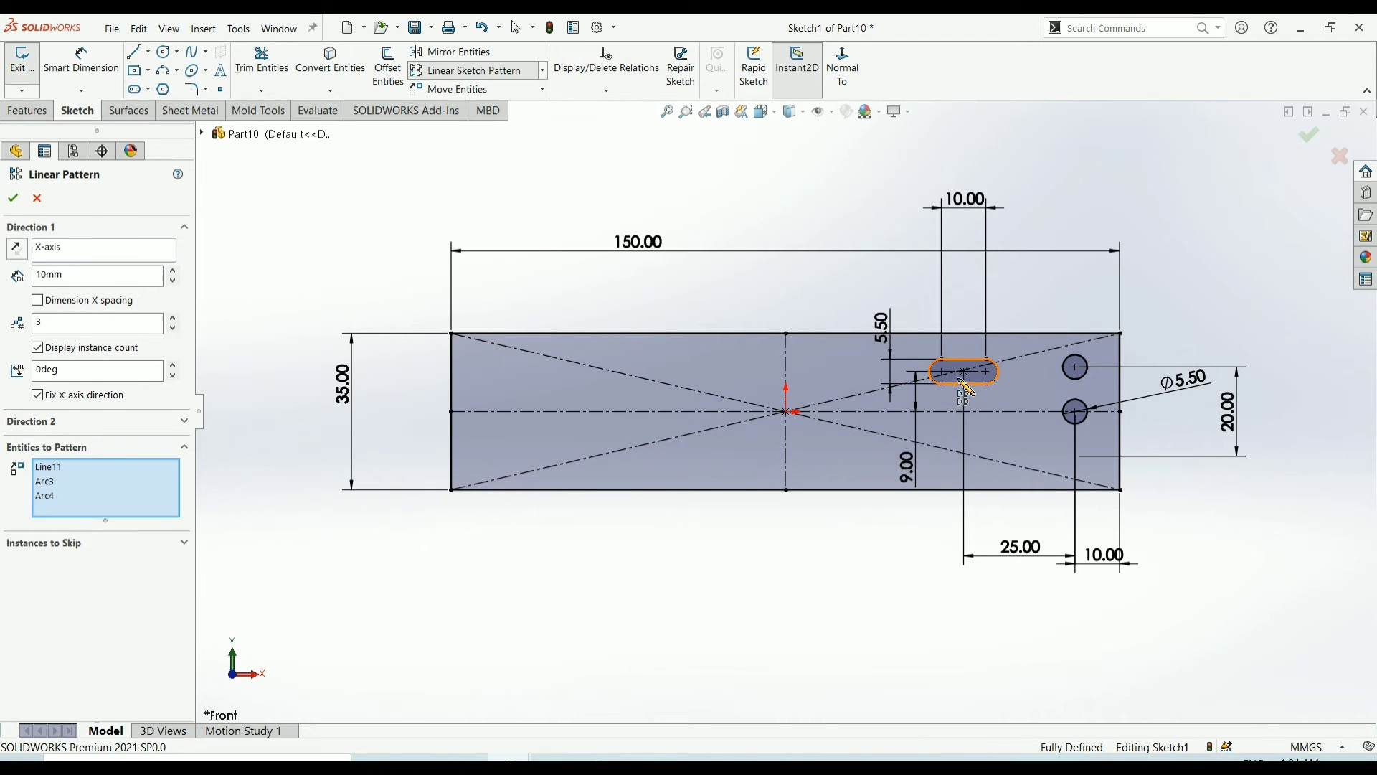
click(21, 252)
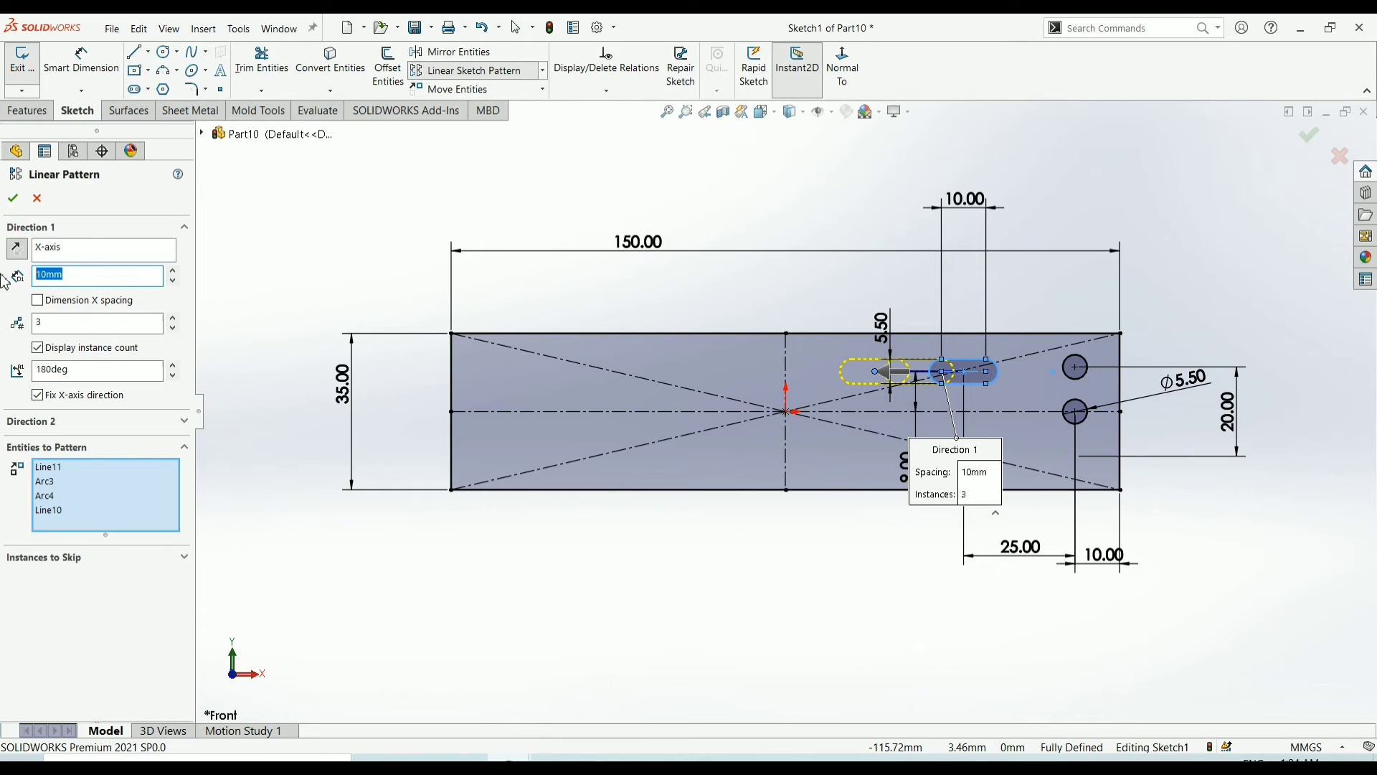
text(40)
key(Return)
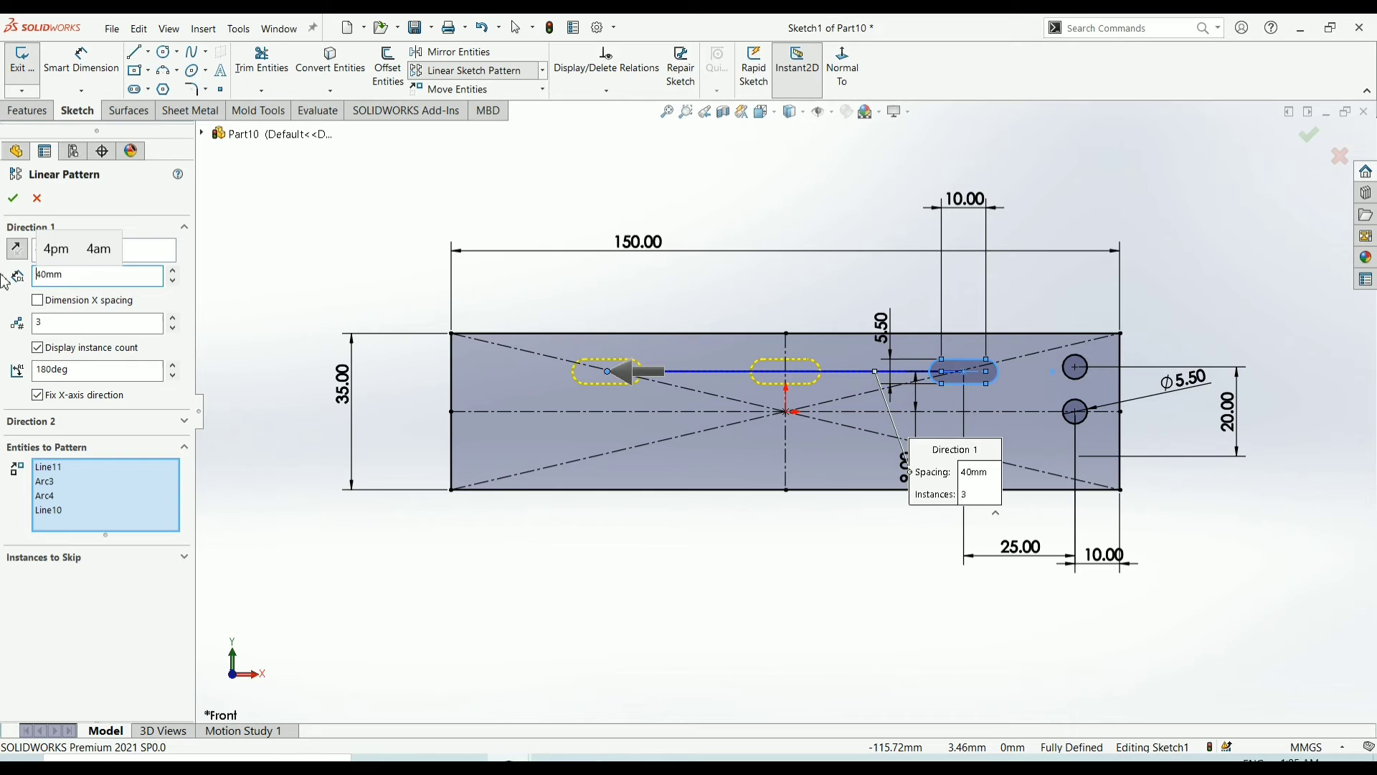
click(13, 198)
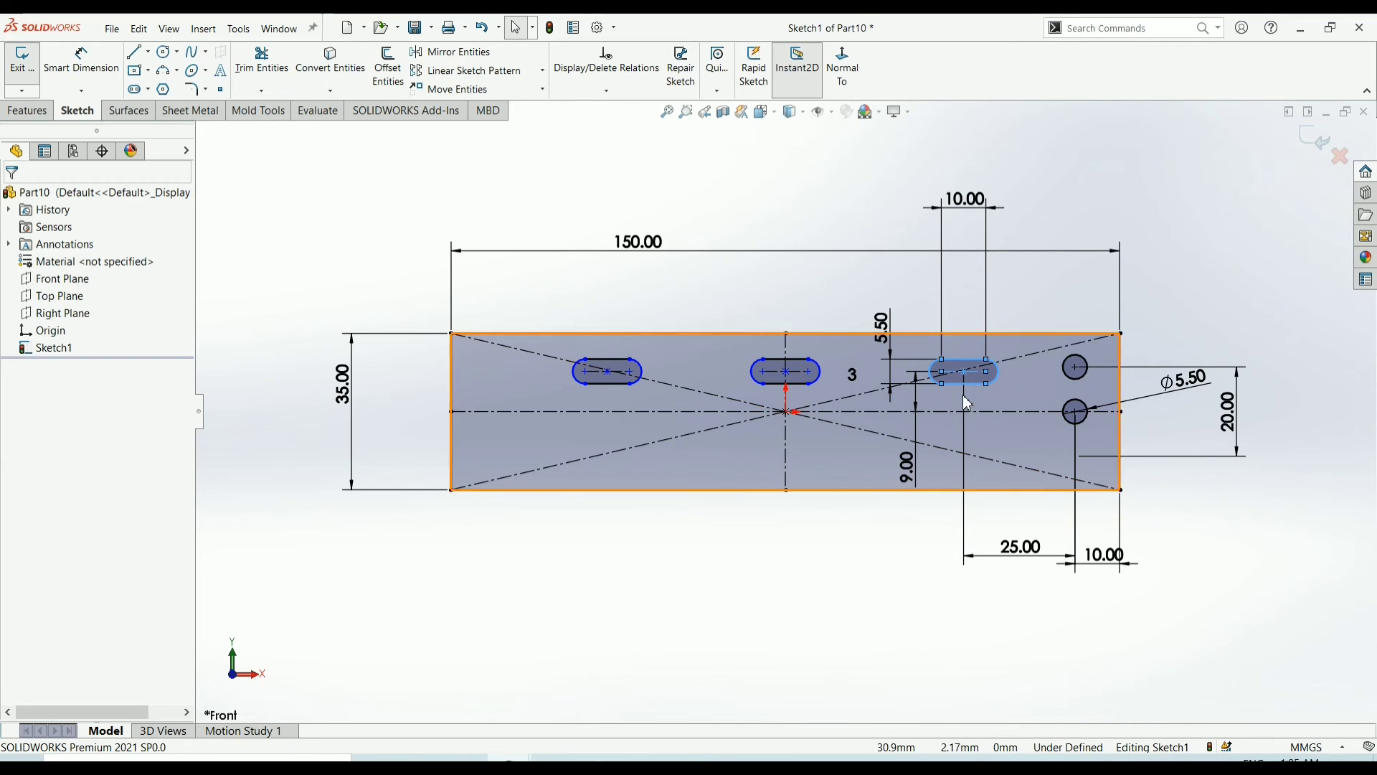
click(457, 52)
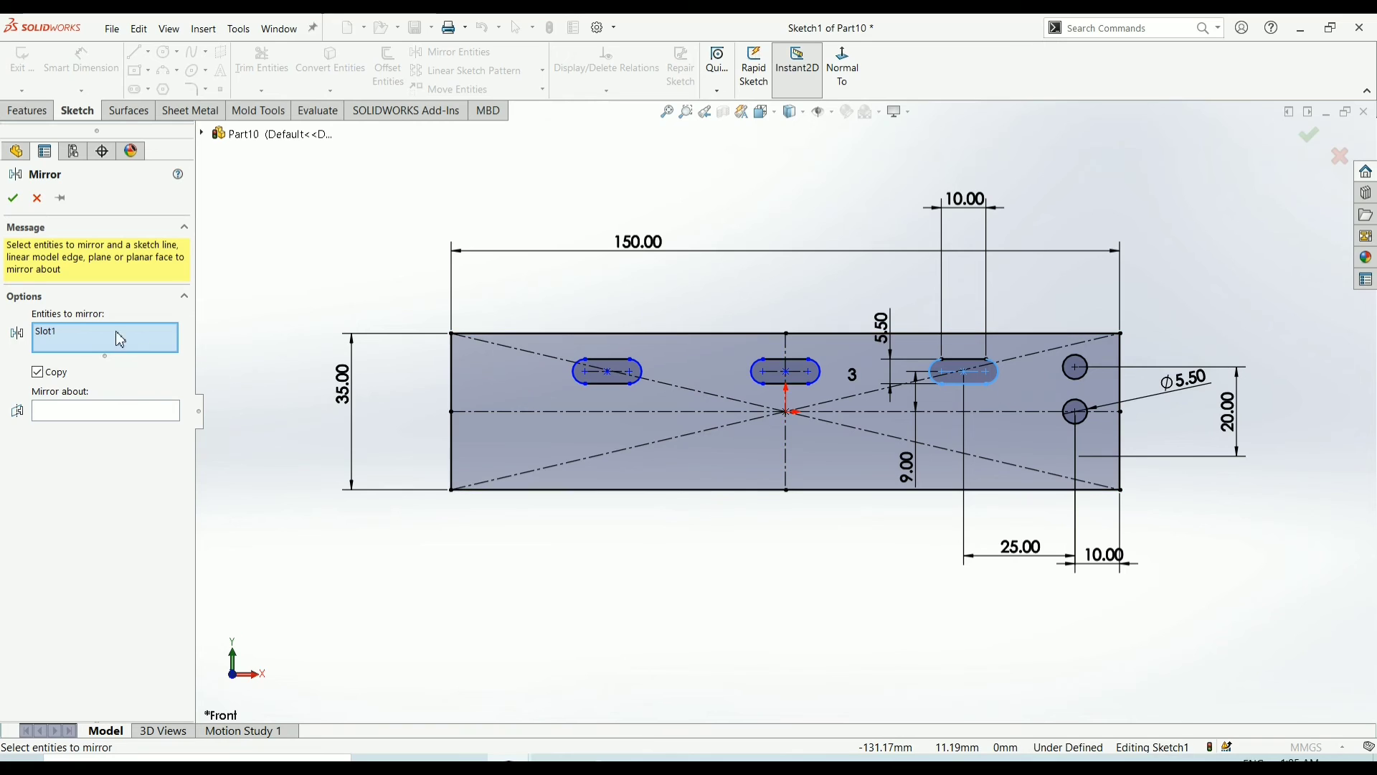
Mirror both Ø5.5 circles about the vertical centerline to the plate's left end
right_click(69, 334)
click(108, 342)
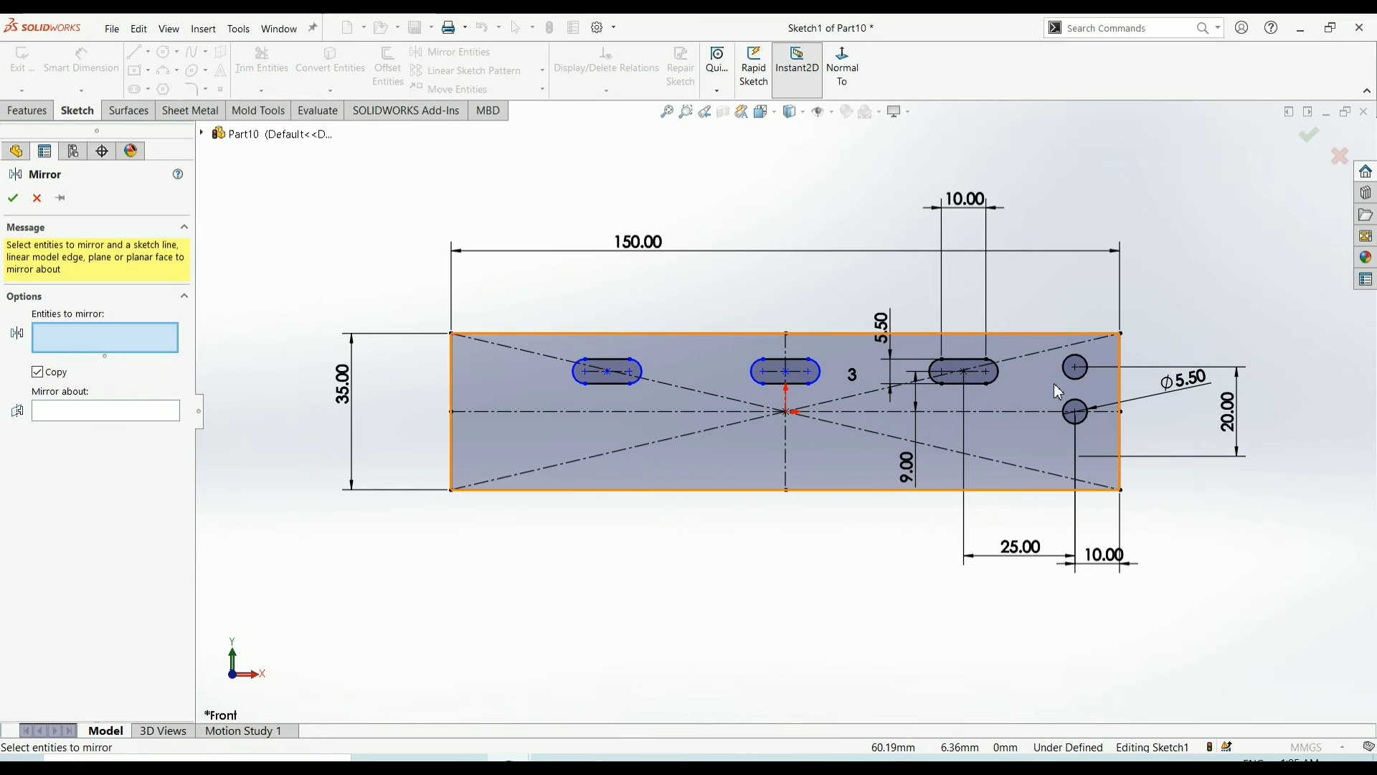
click(1082, 417)
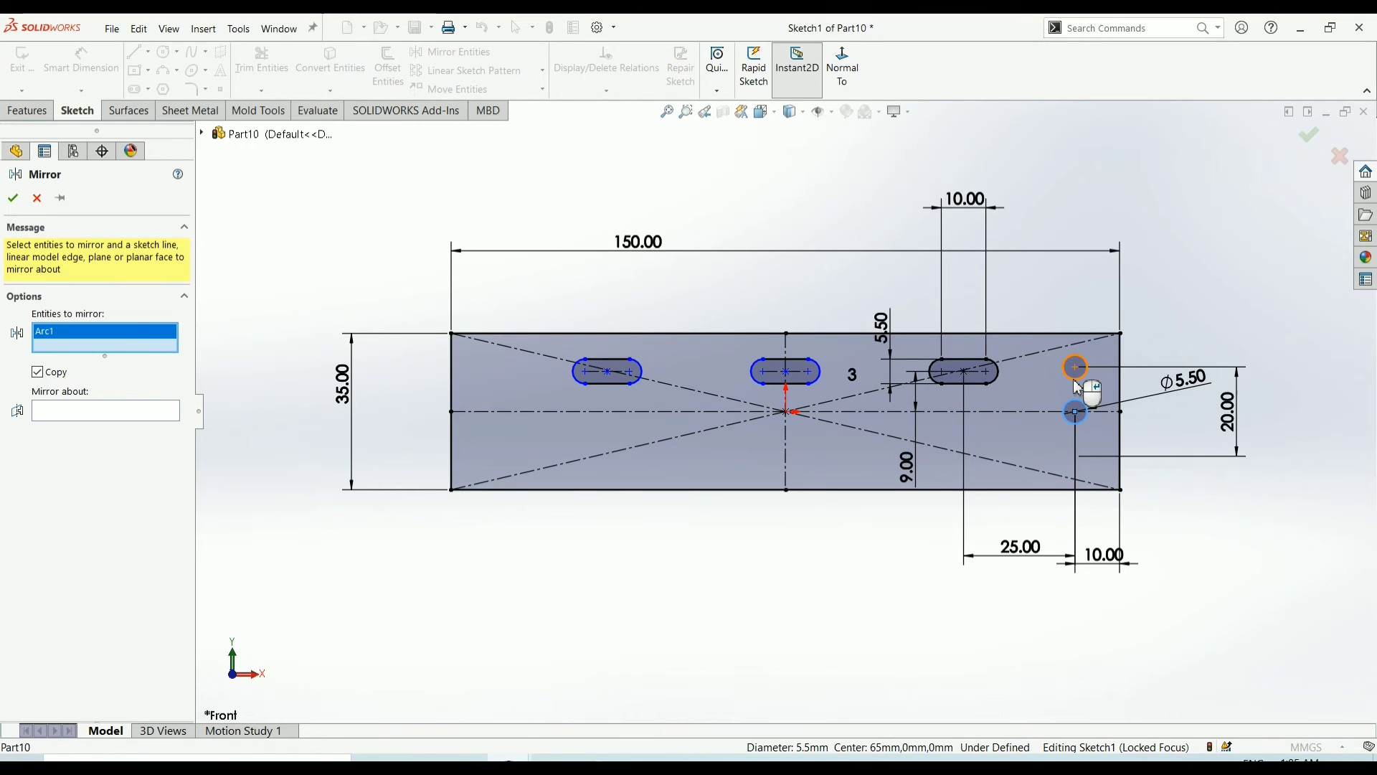
click(1078, 387)
click(106, 426)
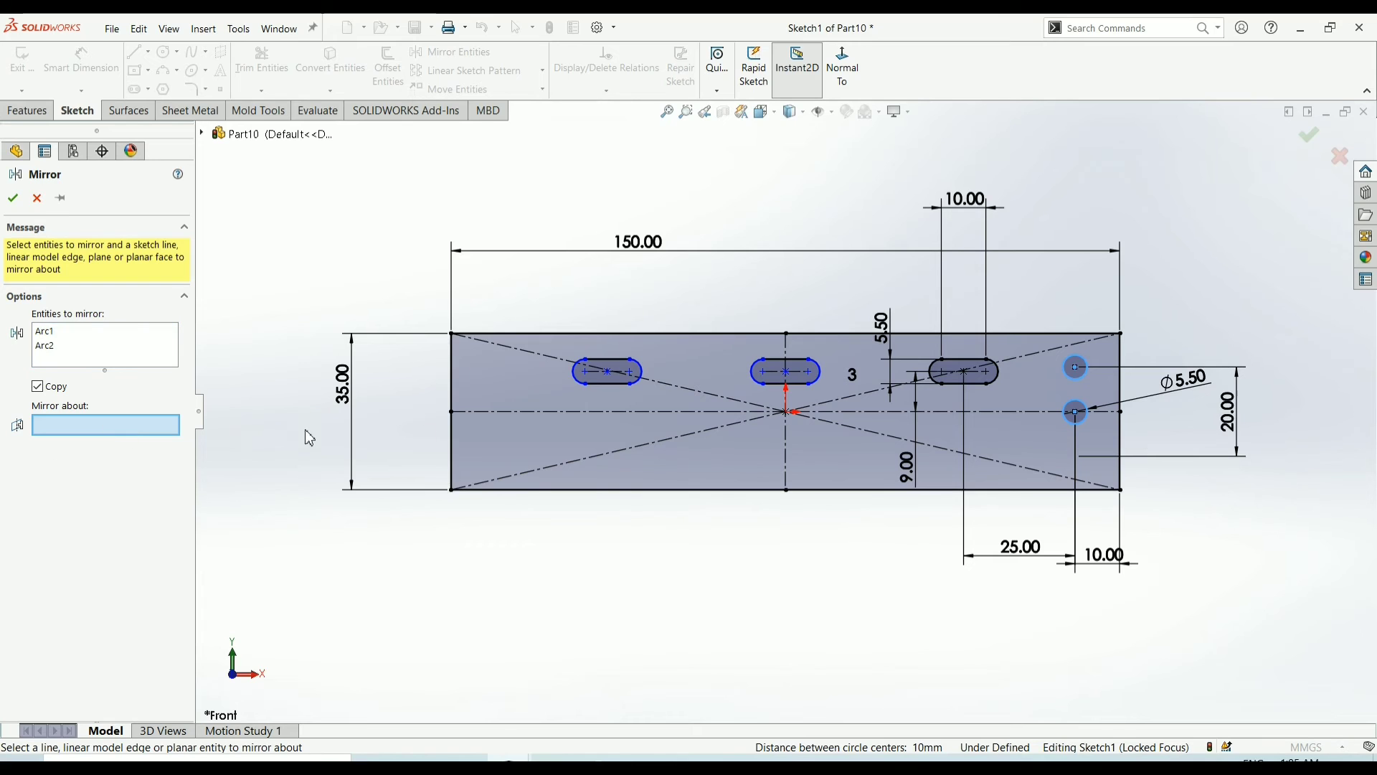
click(789, 353)
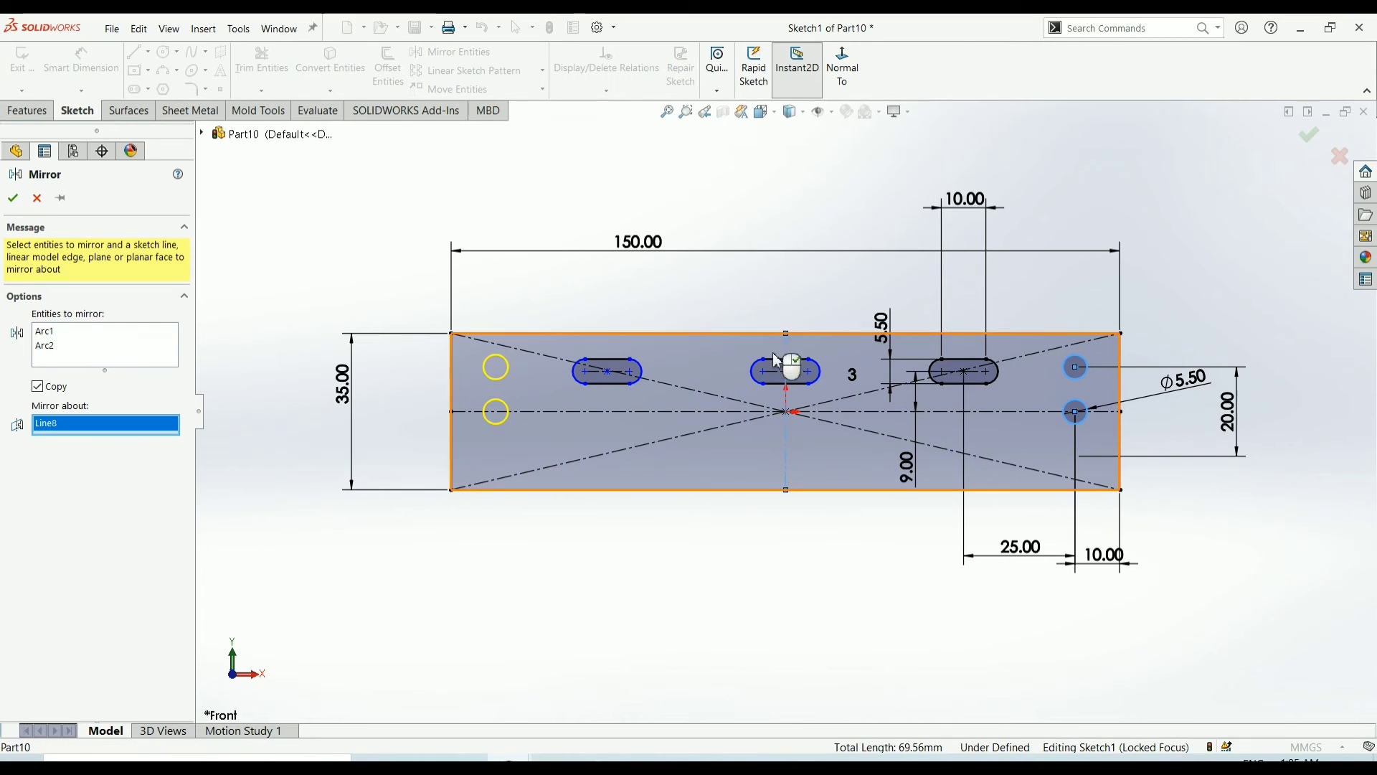
click(20, 202)
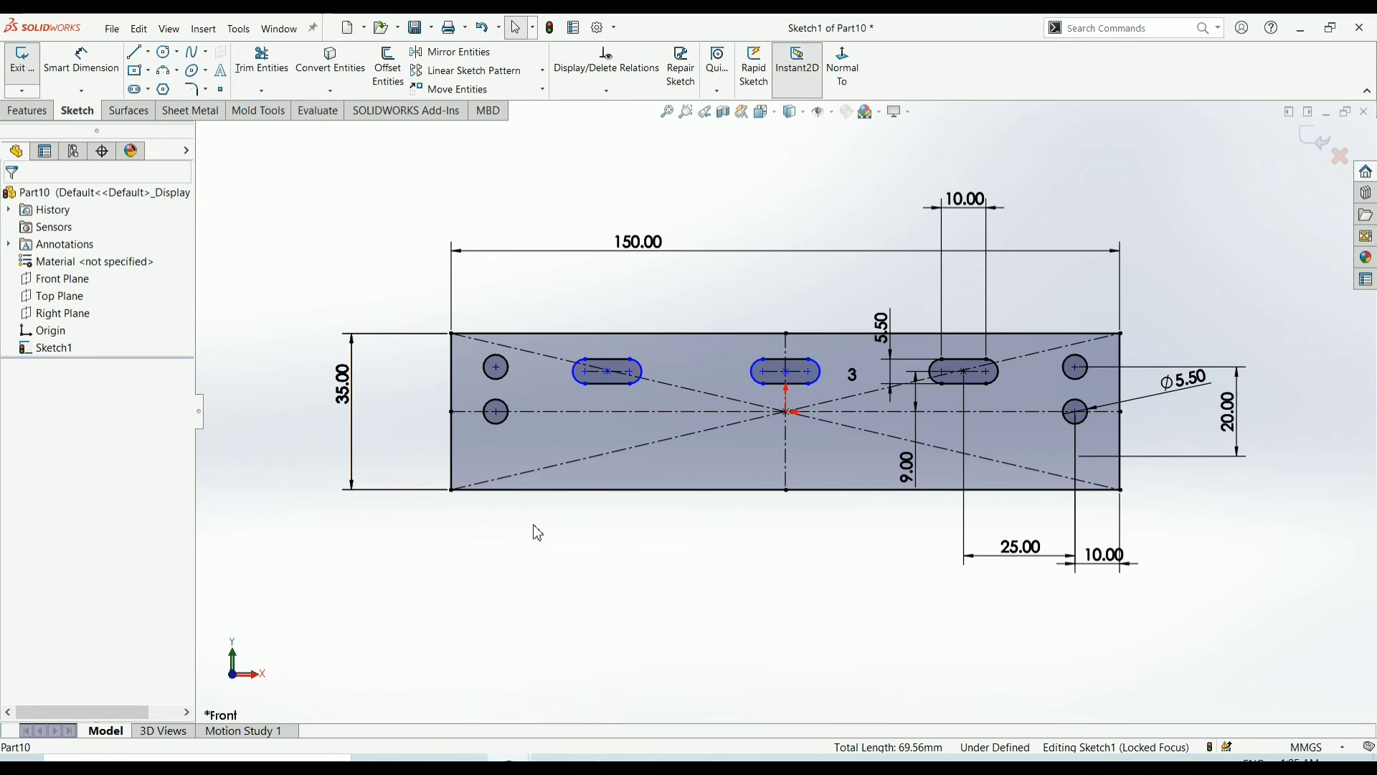
Add equal-distance 2 mm sketch chamfers to all four rectangle corners, accepting constraint warnings
click(207, 90)
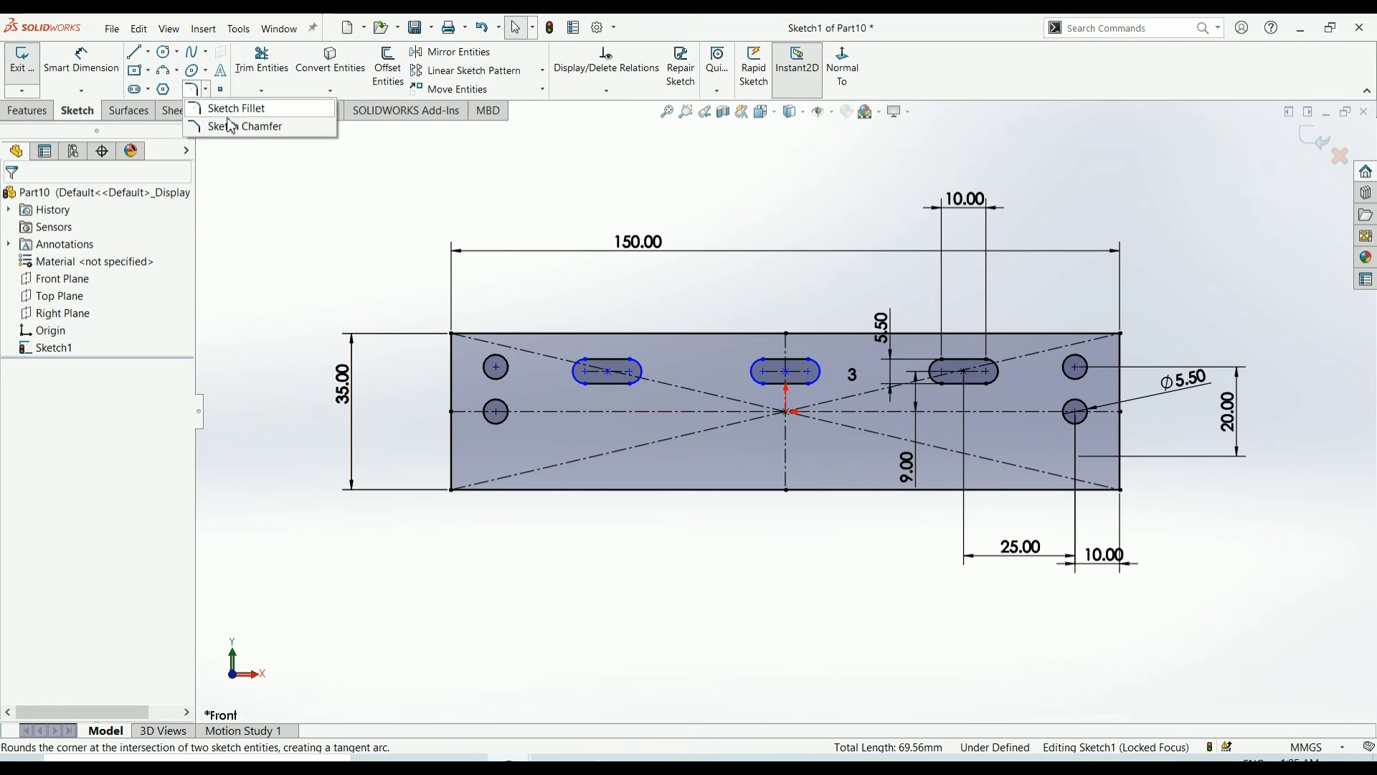
click(236, 128)
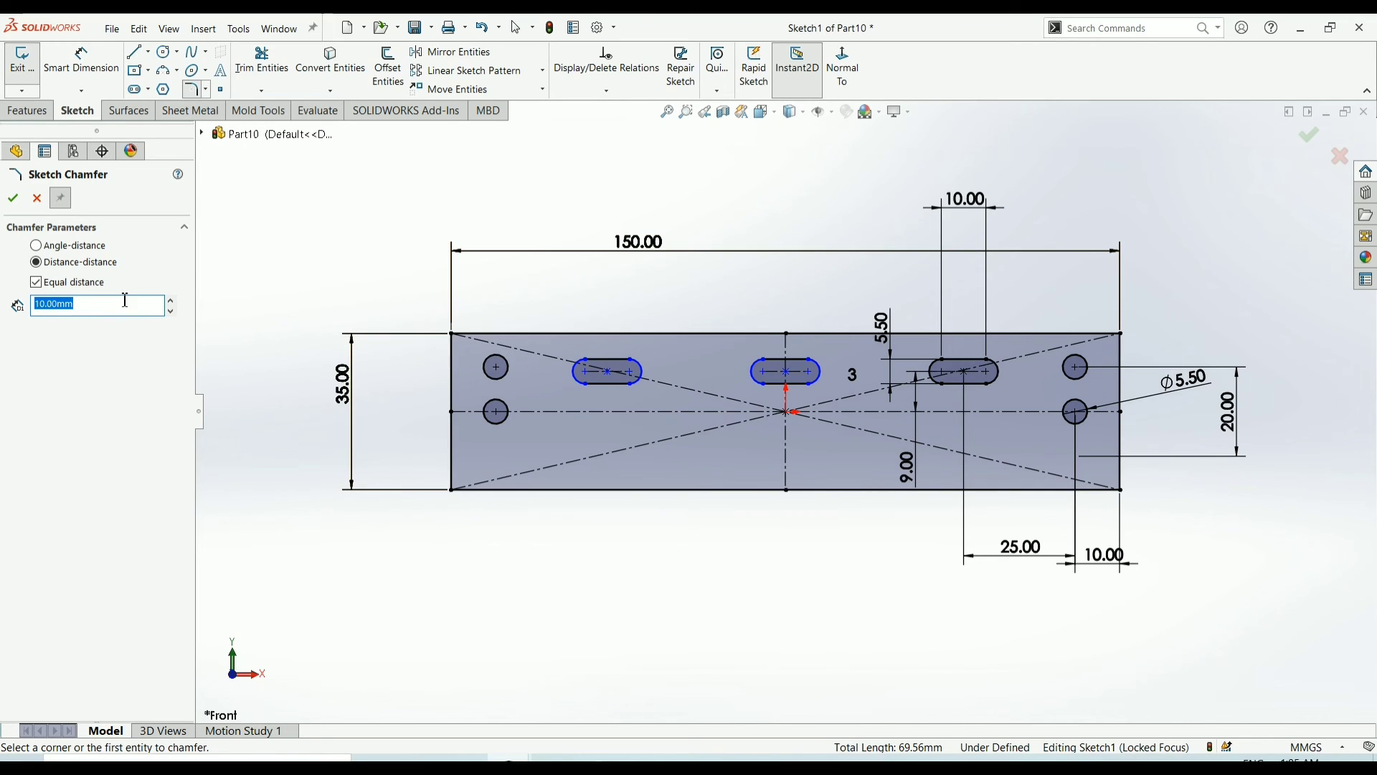
click(452, 335)
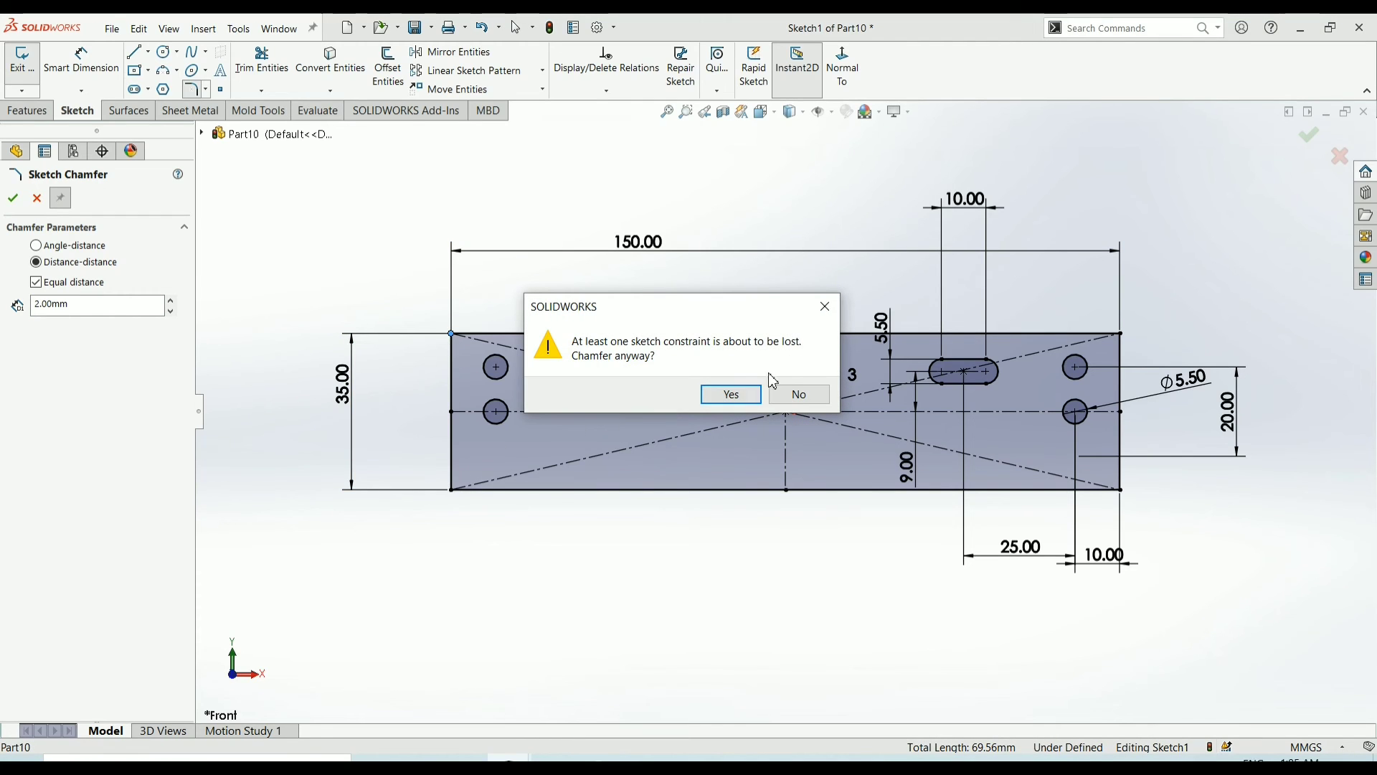
click(732, 394)
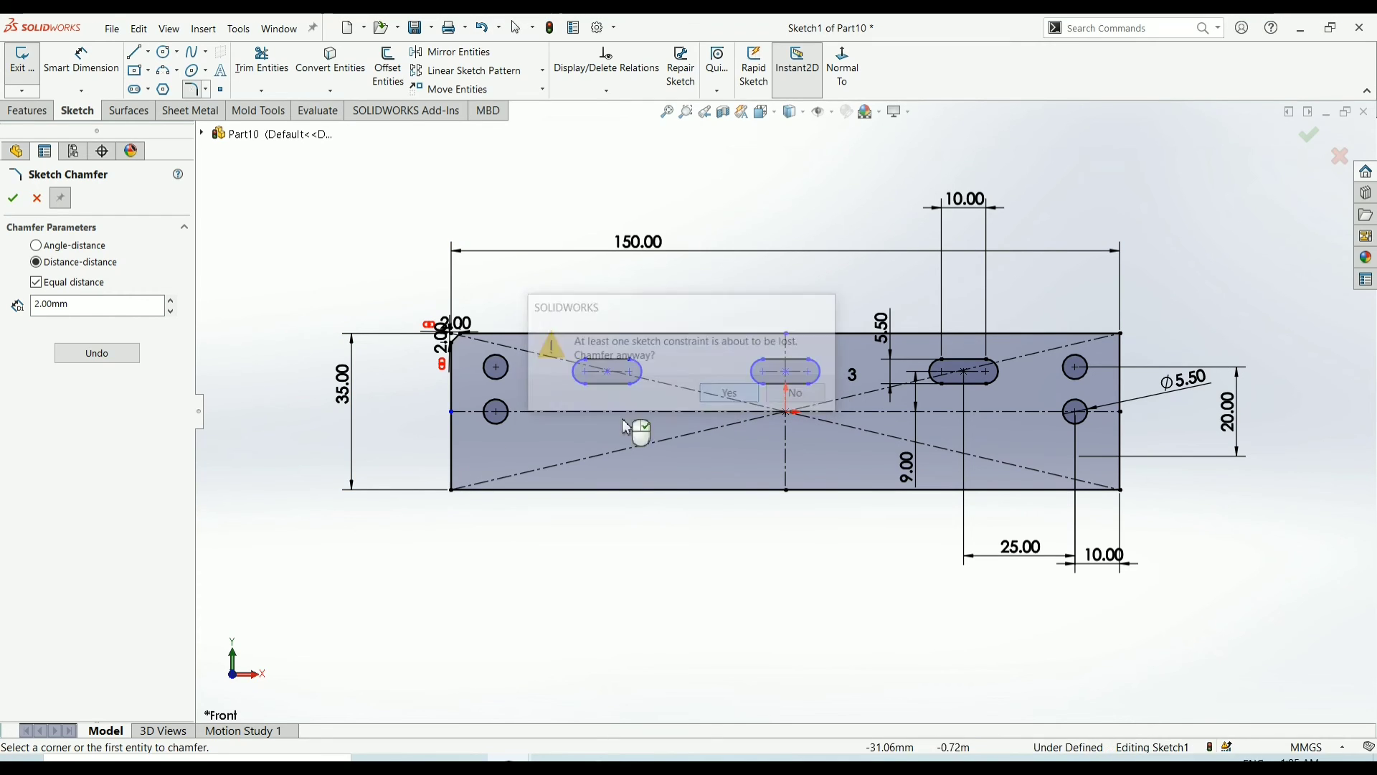
click(452, 492)
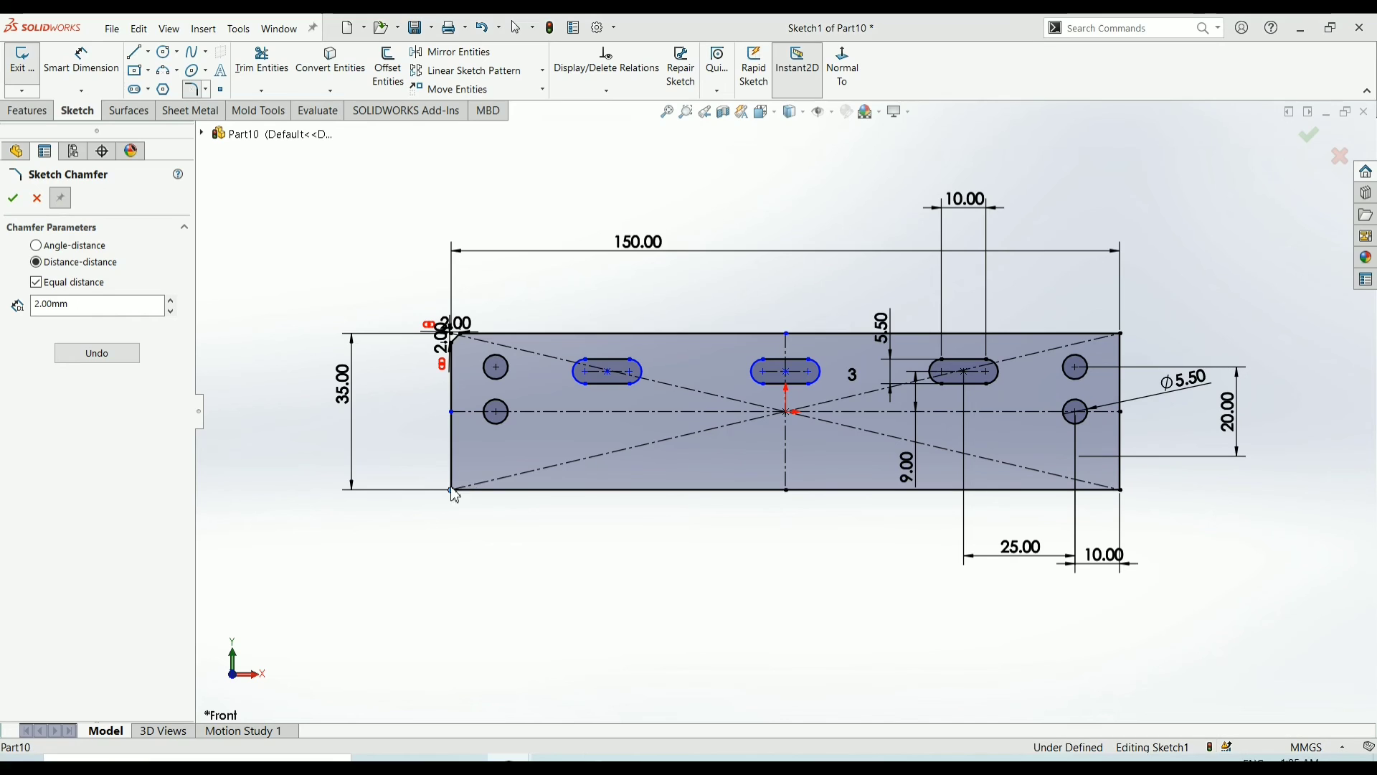
click(732, 394)
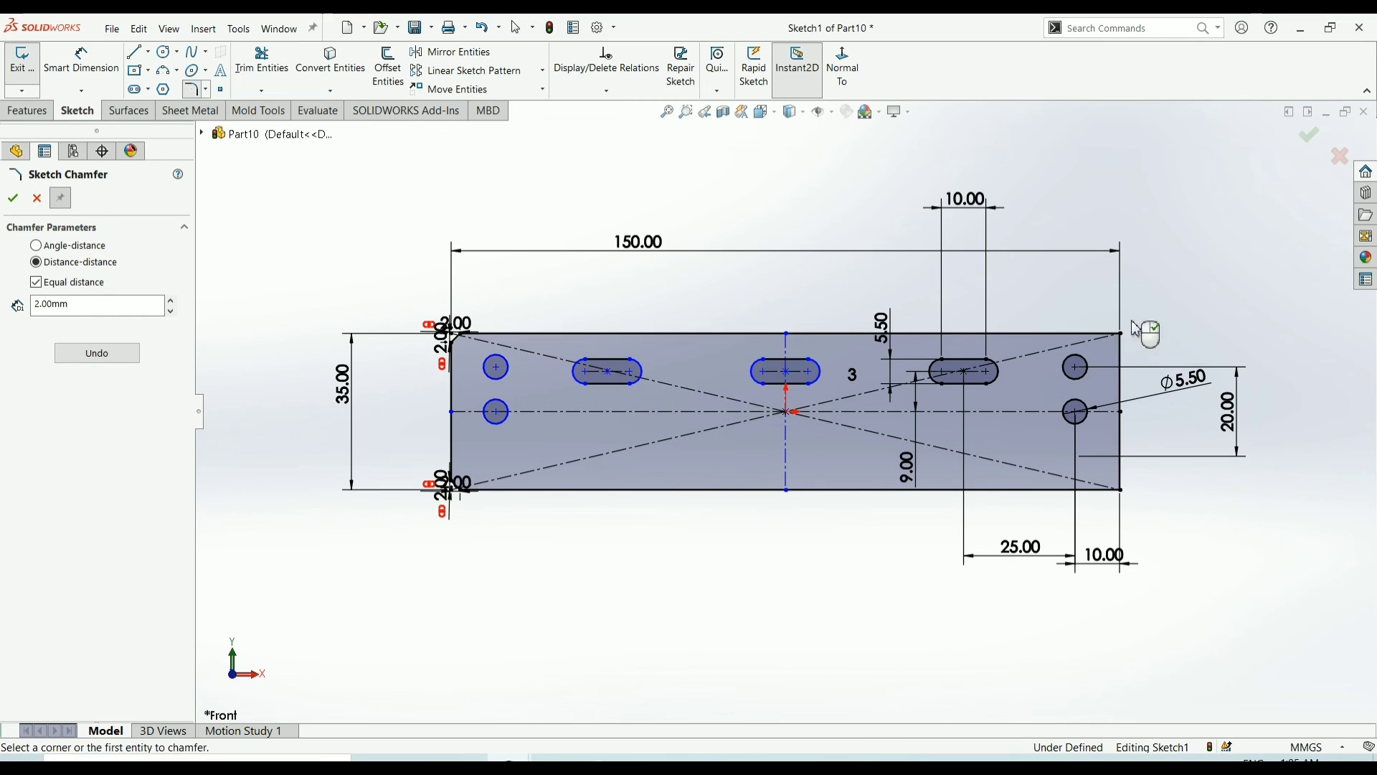
click(1125, 337)
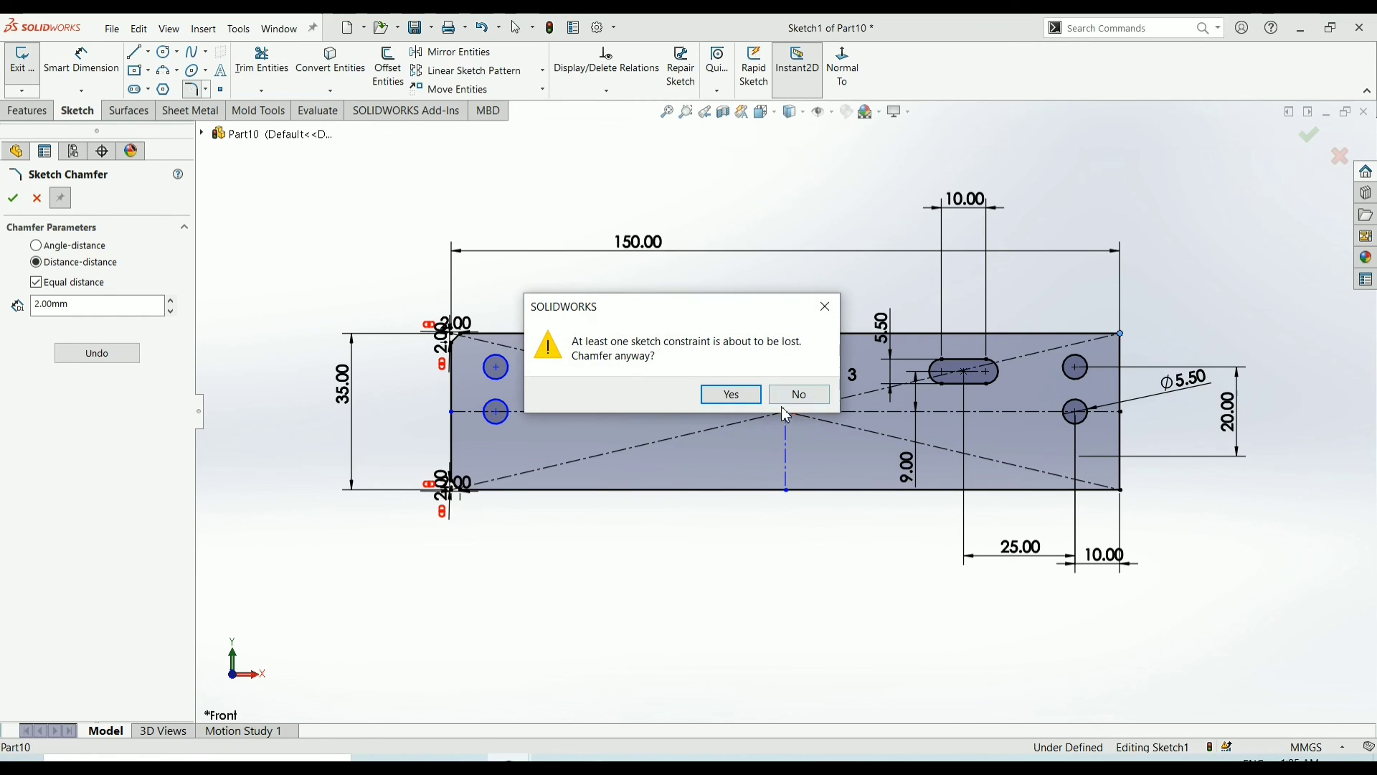
click(747, 398)
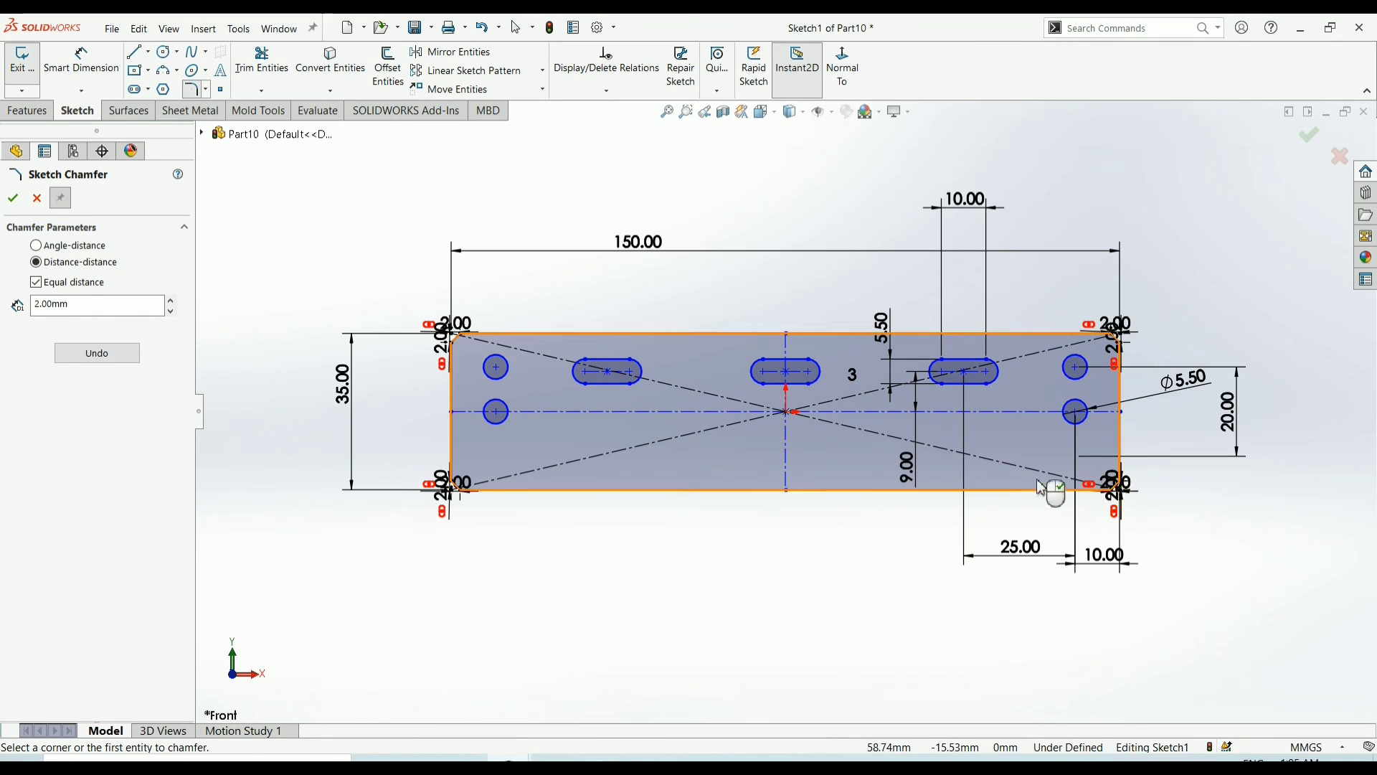
click(1123, 490)
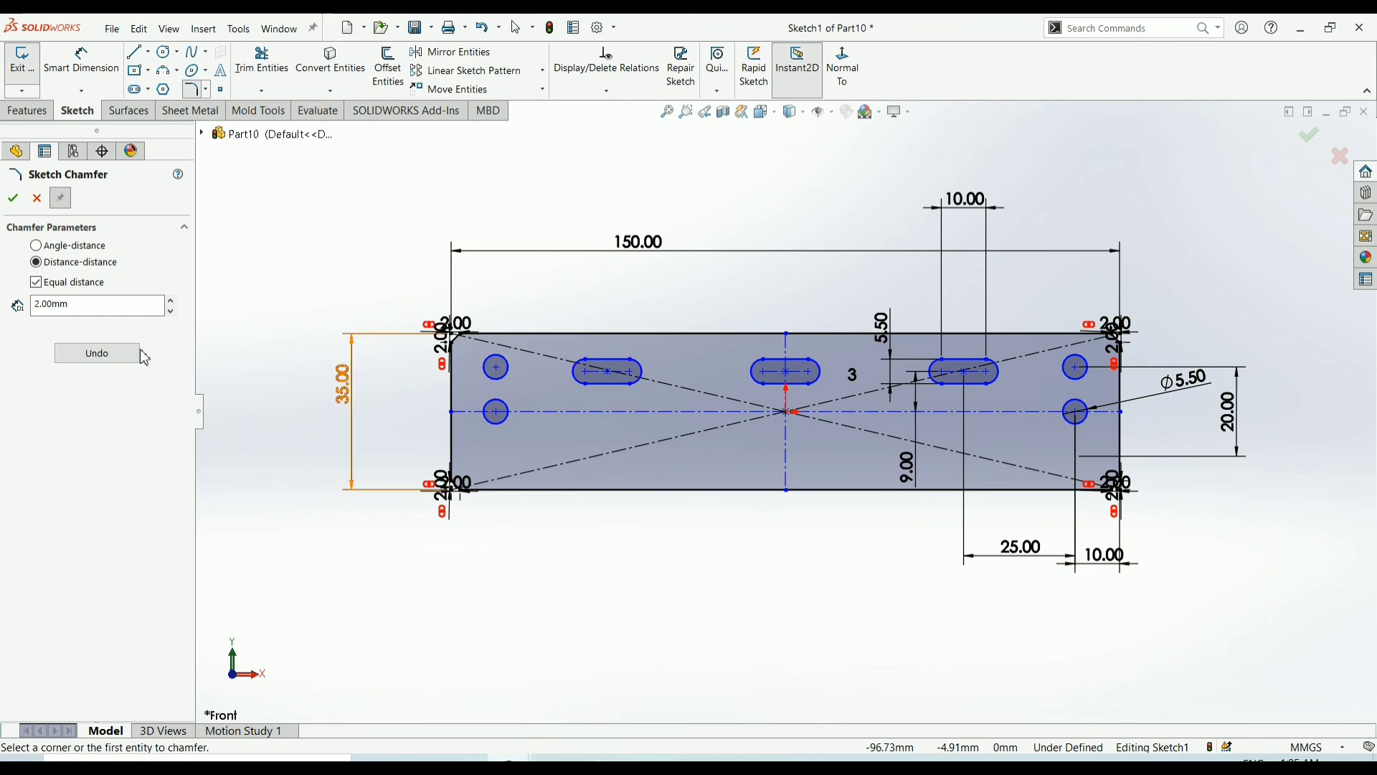
click(13, 198)
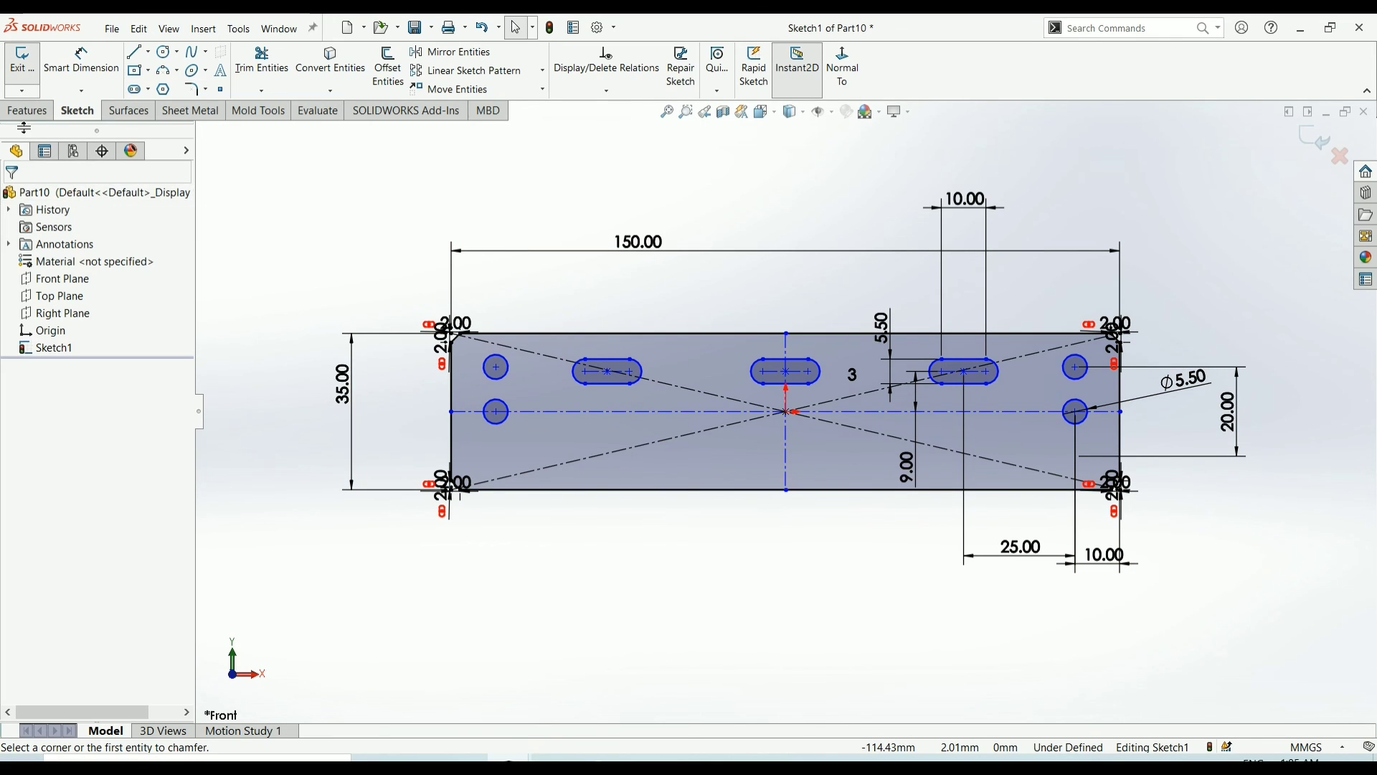
click(27, 111)
click(30, 68)
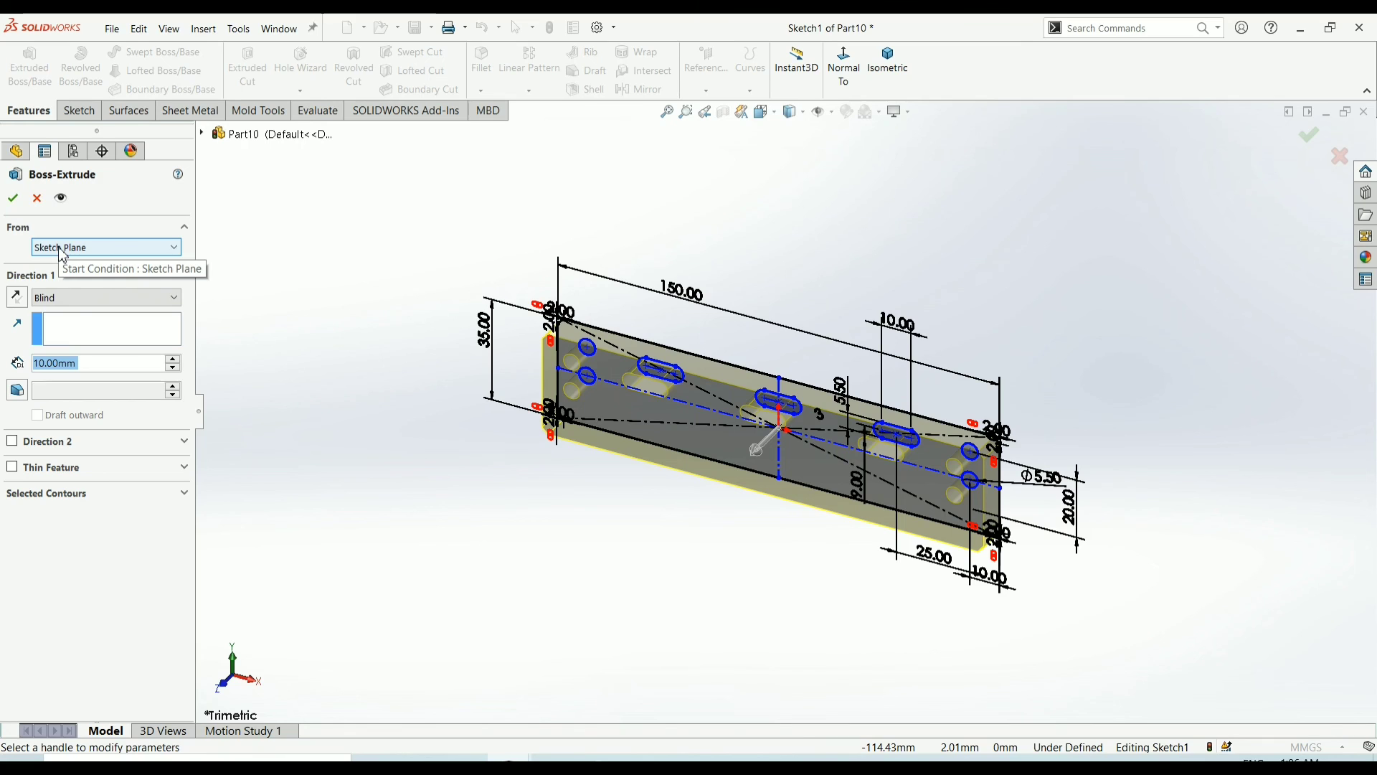
Extrude the sketch to an 8 mm depth as Boss-Extrude1
text(8)
key(Return)
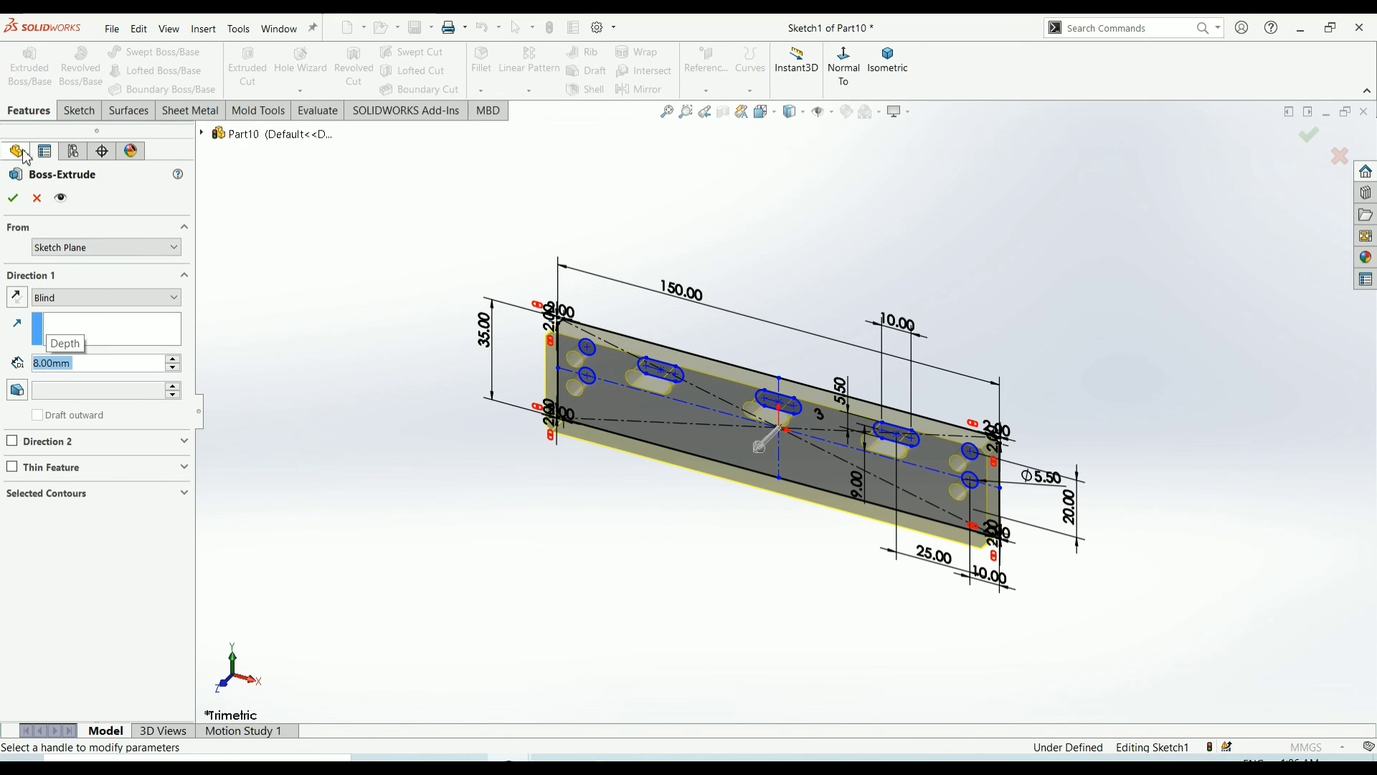
click(13, 198)
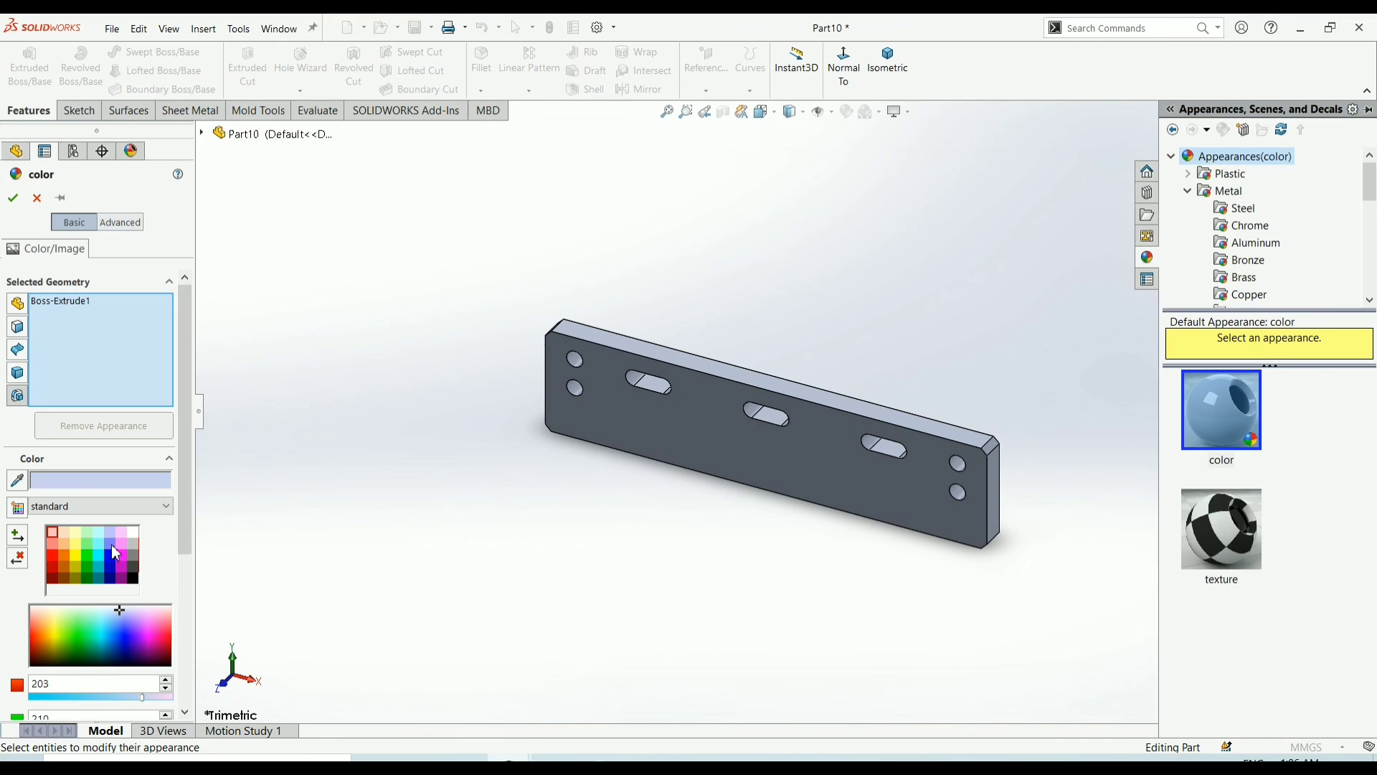
Apply a yellow appearance colour to Boss-Extrude1
click(51, 625)
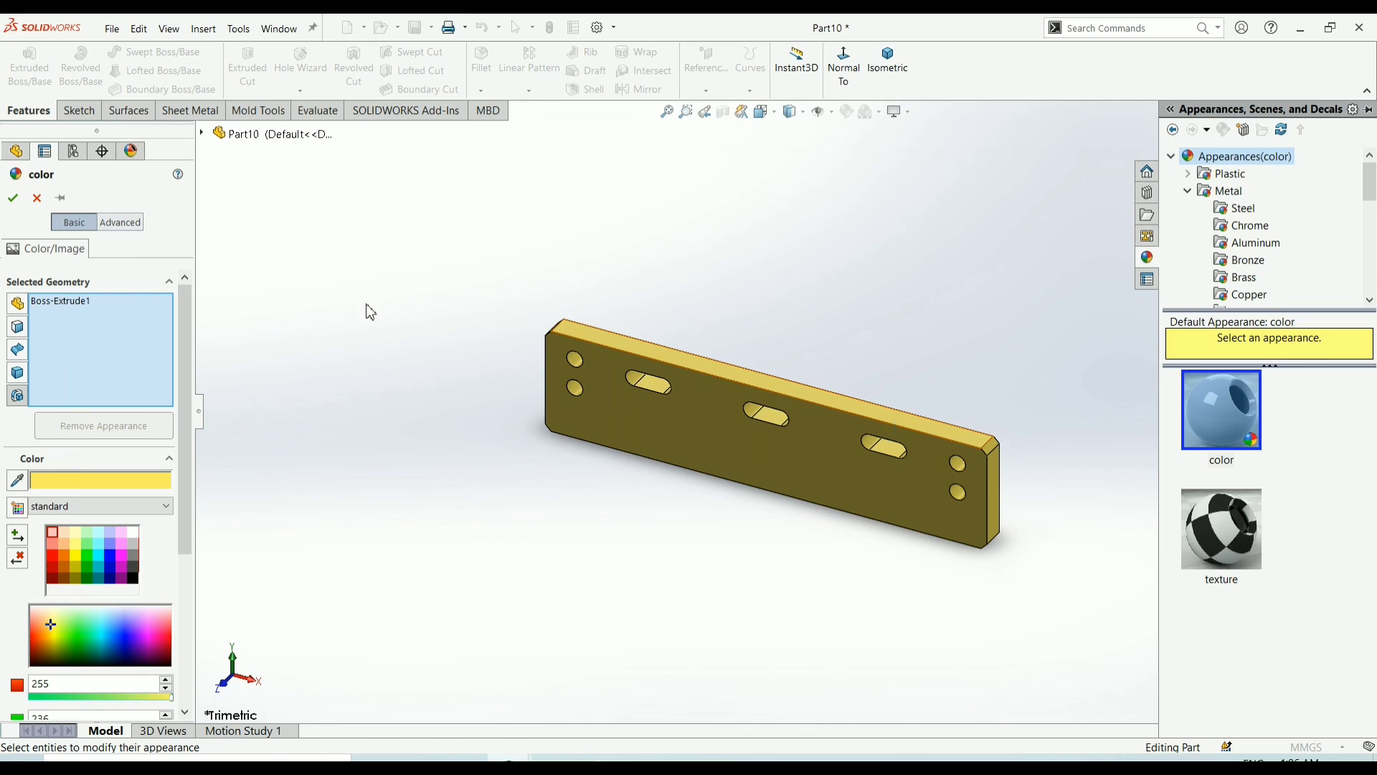
click(13, 200)
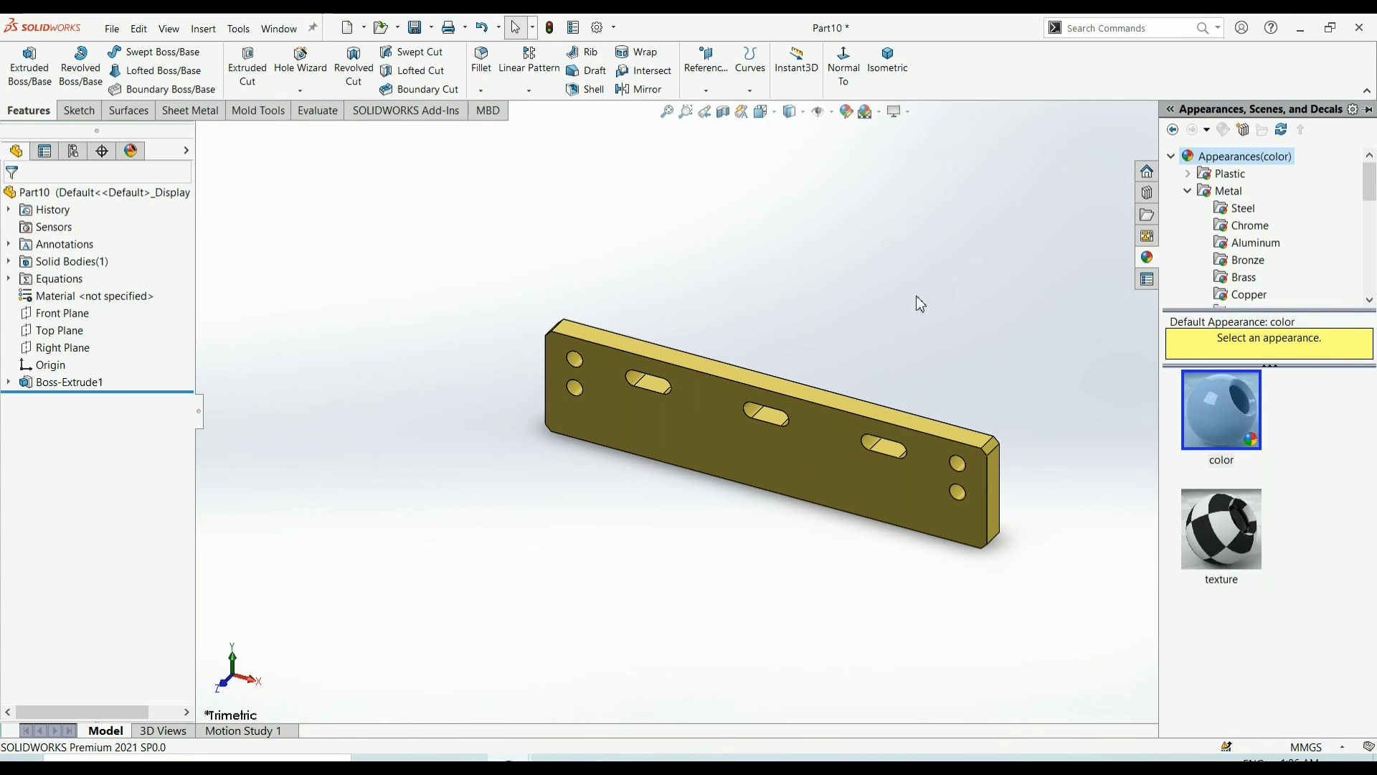